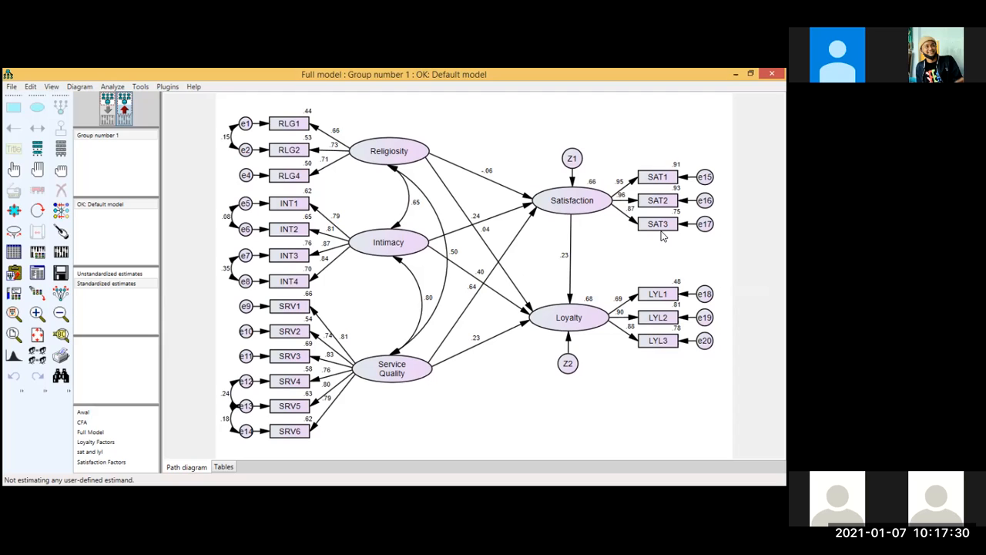
# Step: Open the sat and lyl diagram and erase indicators SAT1 to SAT3 with their error terms e15 to e17
pyautogui.click(91, 452)
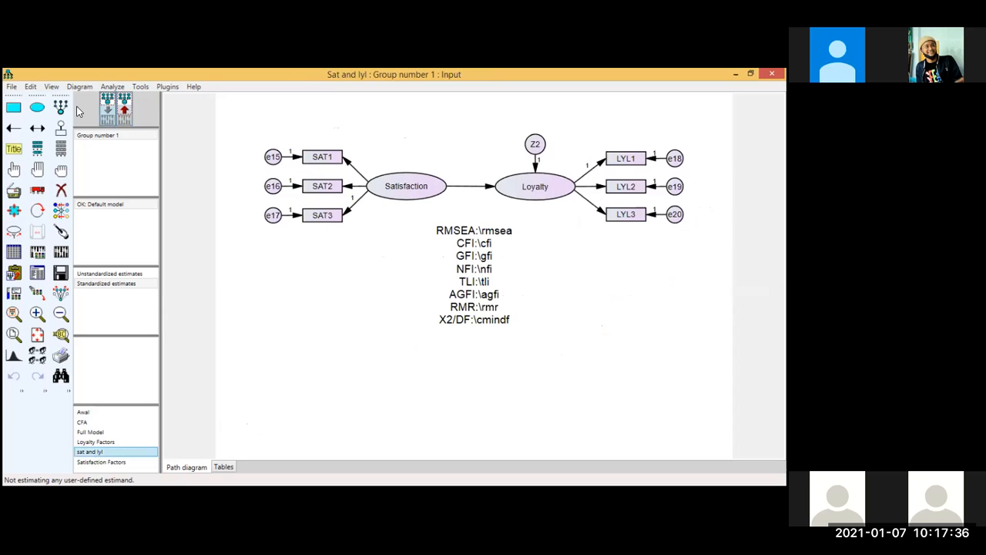
pyautogui.press('Delete')
pyautogui.click(328, 217)
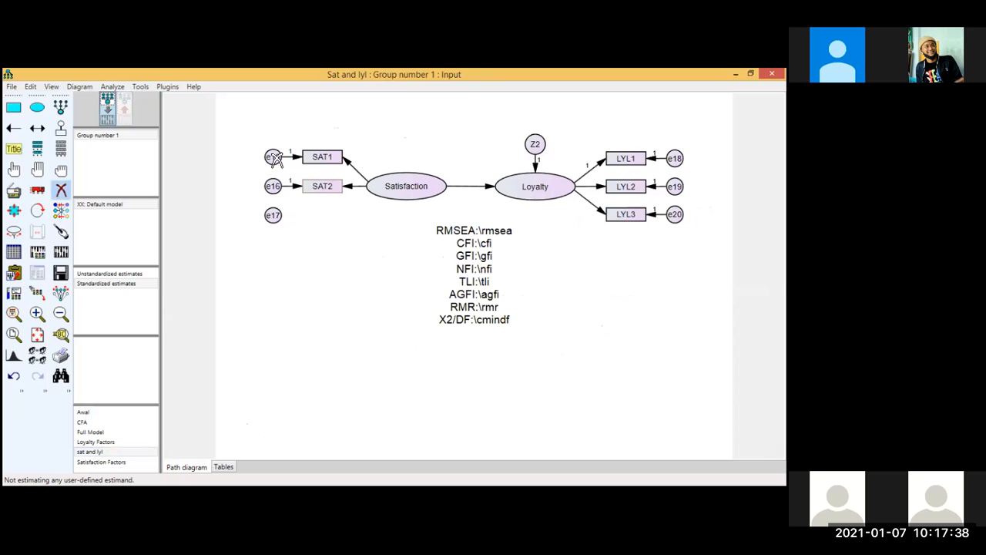
pyautogui.click(322, 186)
pyautogui.click(322, 157)
pyautogui.click(273, 157)
pyautogui.click(272, 188)
pyautogui.click(271, 215)
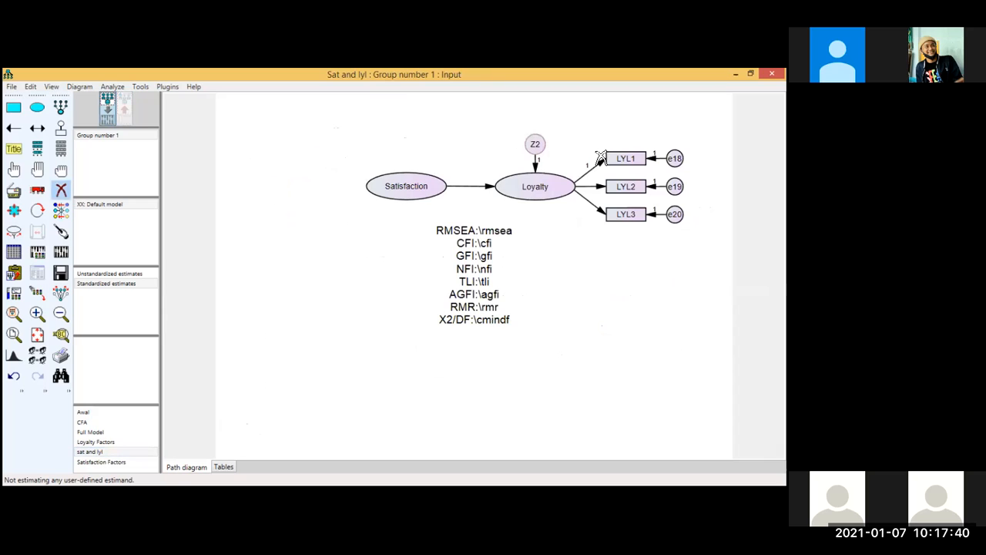
# Step: Erase Z2, indicators LYL1 to LYL3, error terms e18 to e20 and the fit-index caption
pyautogui.click(535, 144)
pyautogui.click(626, 159)
pyautogui.click(628, 187)
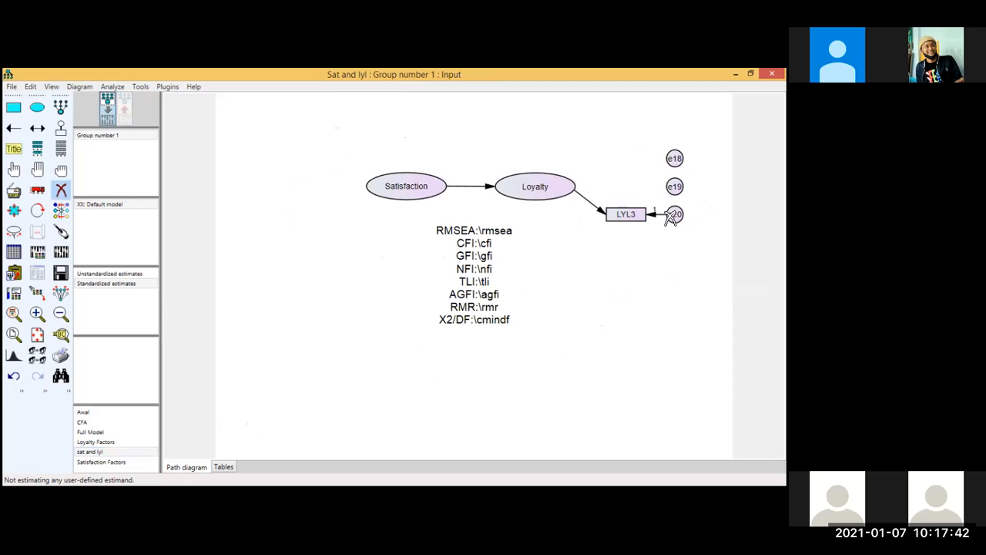
pyautogui.click(628, 214)
pyautogui.click(677, 215)
pyautogui.click(675, 186)
pyautogui.click(676, 160)
pyautogui.click(488, 252)
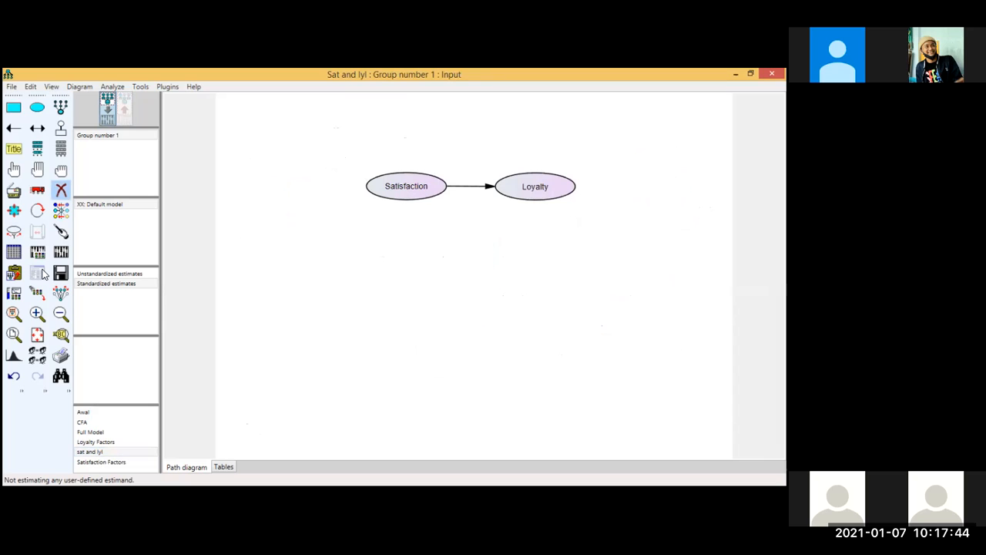
# Step: Draw a latent variable below Satisfaction and Loyalty, with paths from Satisfaction to it and from it to Loyalty
pyautogui.click(37, 107)
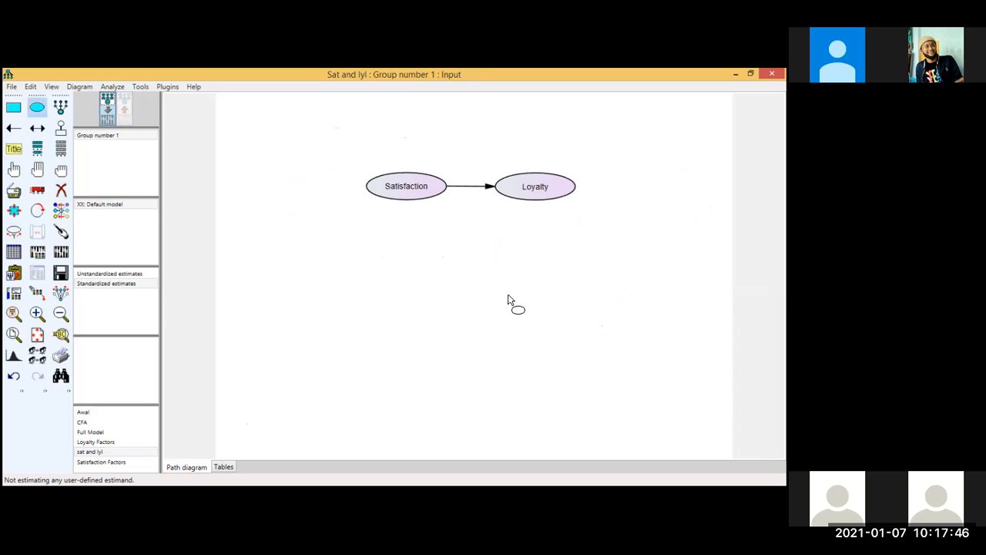
pyautogui.moveTo(429, 273); pyautogui.dragTo(516, 302)
pyautogui.click(14, 128)
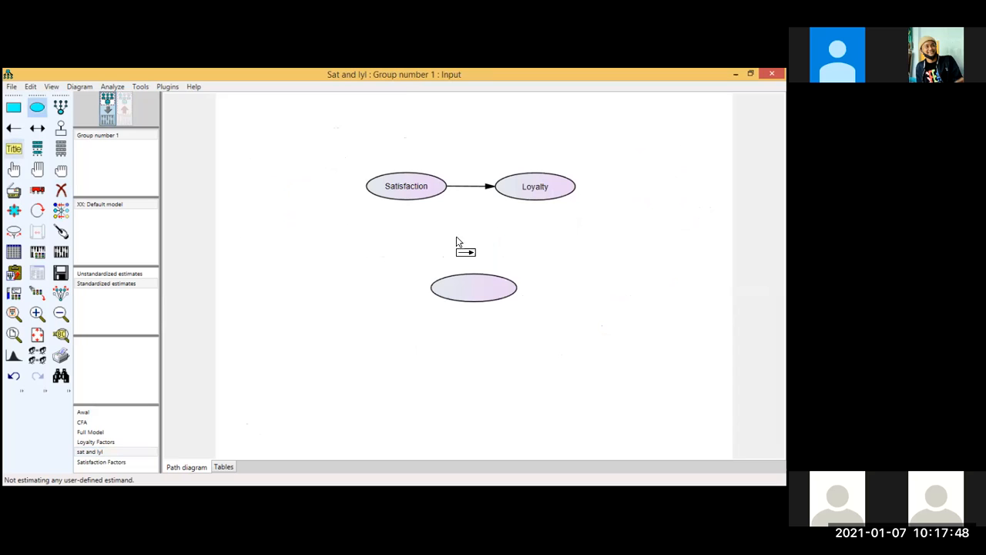
pyautogui.moveTo(402, 193)
pyautogui.mouseDown()
pyautogui.moveTo(478, 286)
pyautogui.moveTo(522, 221)
pyautogui.moveTo(511, 213)
pyautogui.moveTo(518, 202)
pyautogui.mouseUp()
# Step: Spread the three latent variables into a wide triangle, with Satisfaction and Loyalty level and the unnamed variable centred below
pyautogui.click(37, 189)
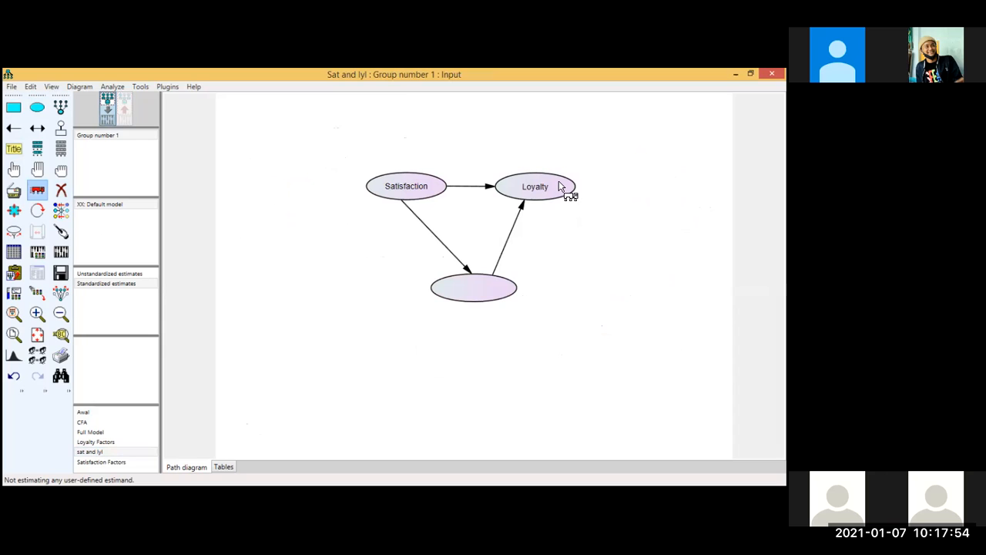
pyautogui.moveTo(564, 188); pyautogui.dragTo(592, 179)
pyautogui.moveTo(481, 297); pyautogui.dragTo(397, 314)
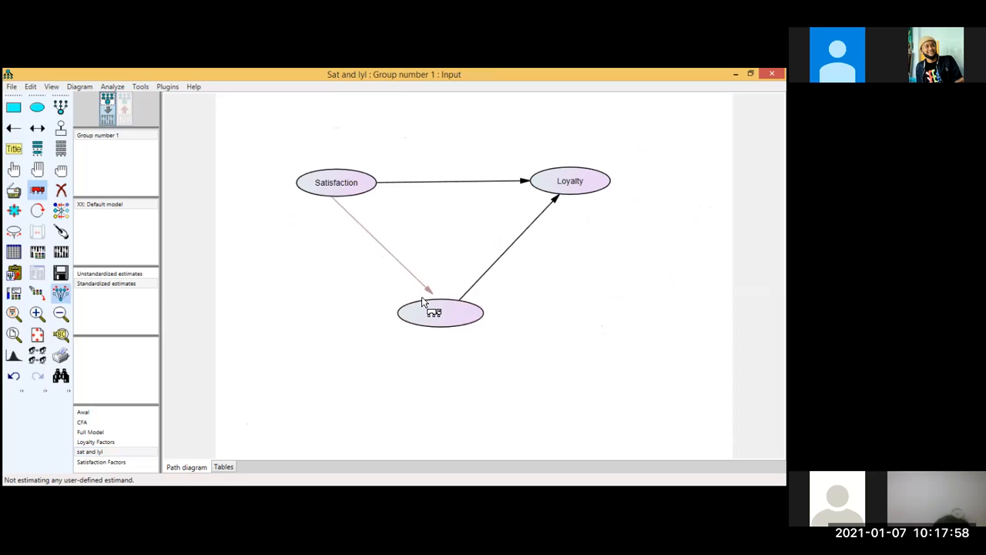
pyautogui.click(416, 308)
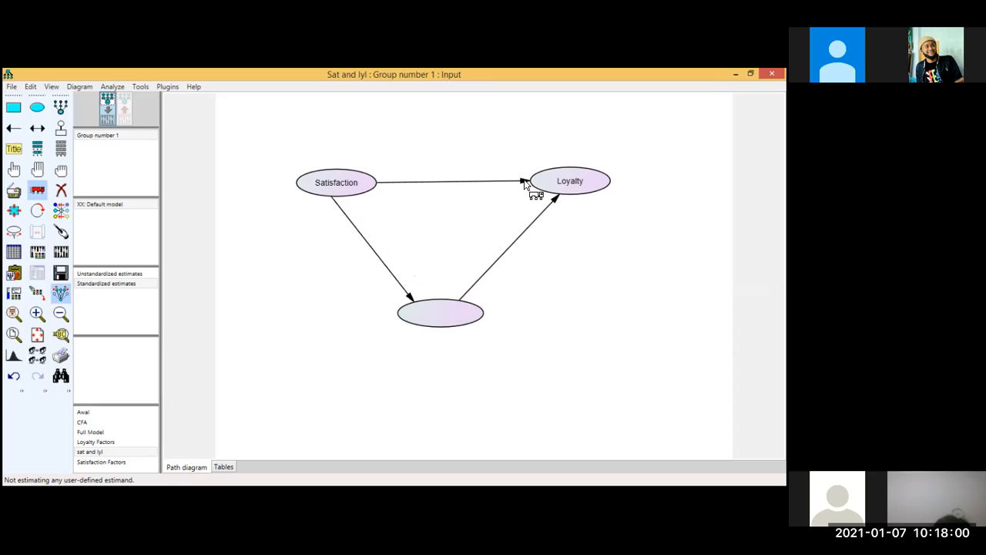
pyautogui.moveTo(543, 192); pyautogui.dragTo(540, 194)
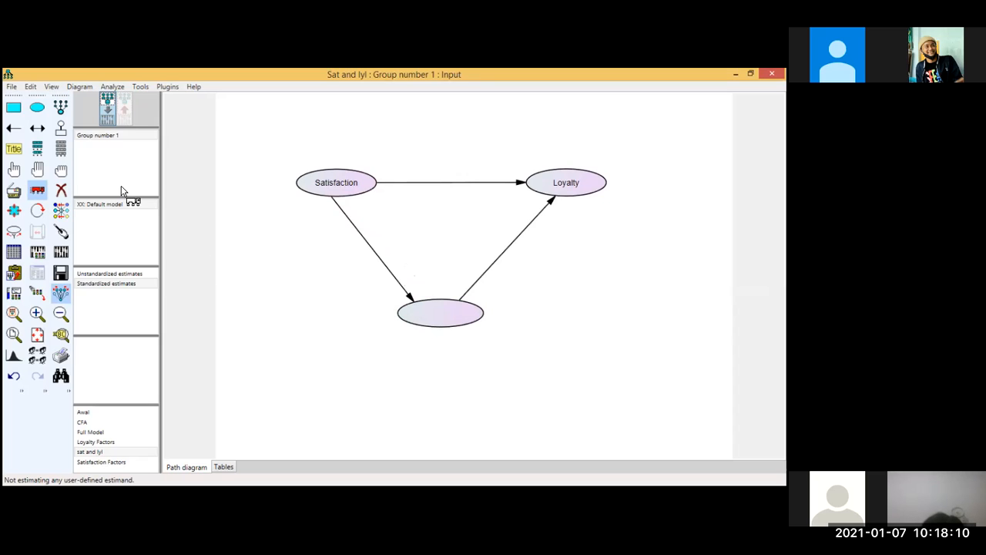
# Step: Name the unnamed latent variable Trust
pyautogui.doubleClick(440, 312)
pyautogui.write('Tru')
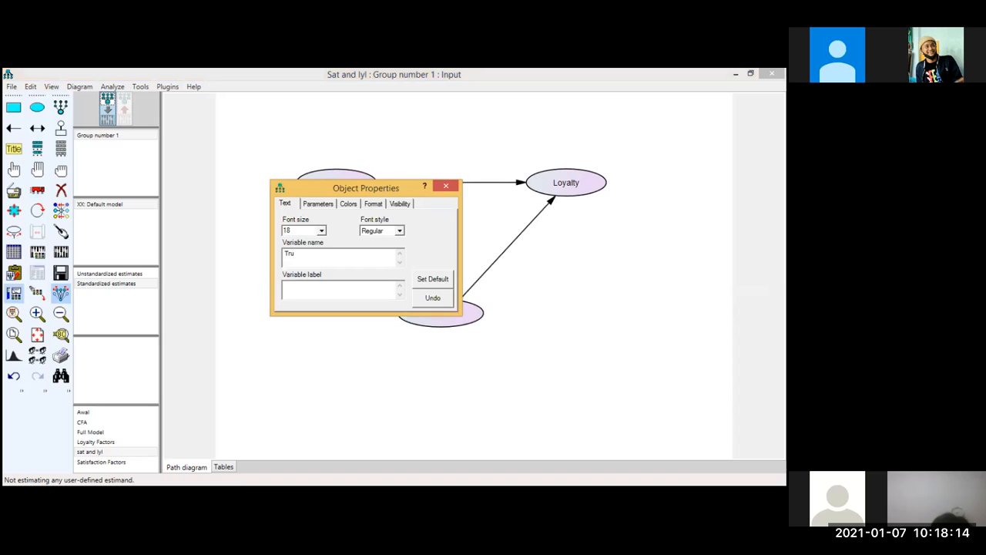
pyautogui.write('st')
pyautogui.press('Escape')
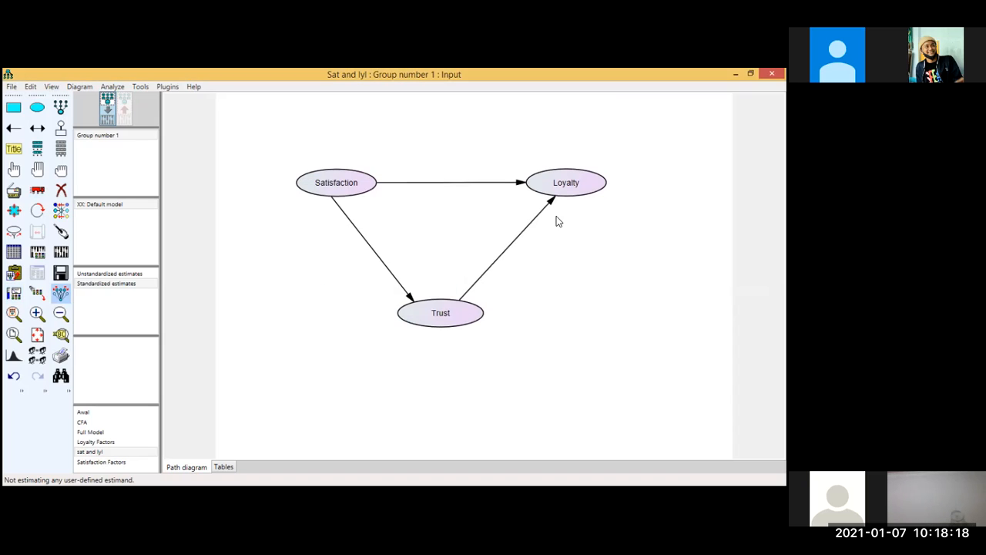
# Step: Annotate freehand the route through Trust with curved arrows labelled IE, and the Satisfaction-to-Loyalty path with an arc labelled DF
pyautogui.click(15, 128)
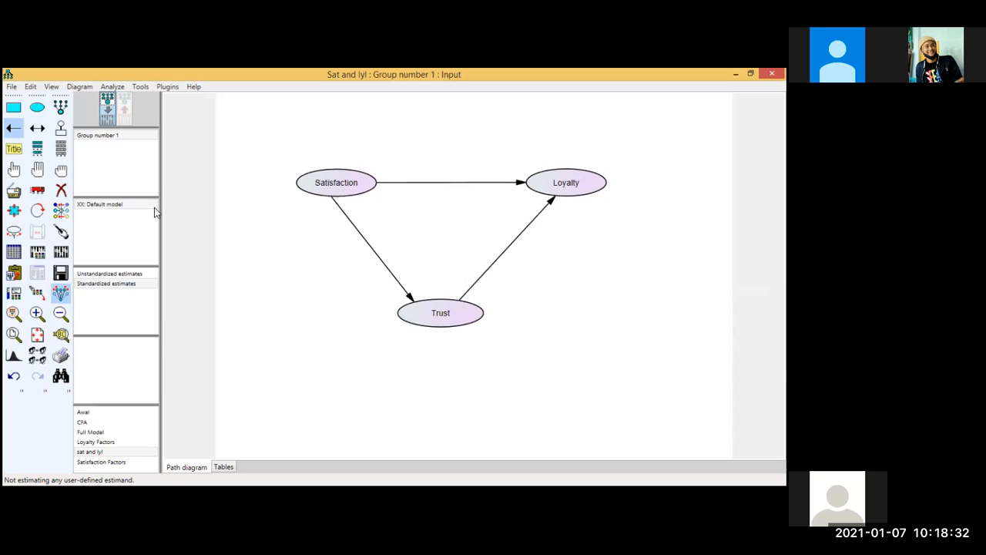
pyautogui.moveTo(316, 189)
pyautogui.mouseDown()
pyautogui.moveTo(316, 278)
pyautogui.moveTo(375, 321)
pyautogui.moveTo(395, 322)
pyautogui.mouseUp()
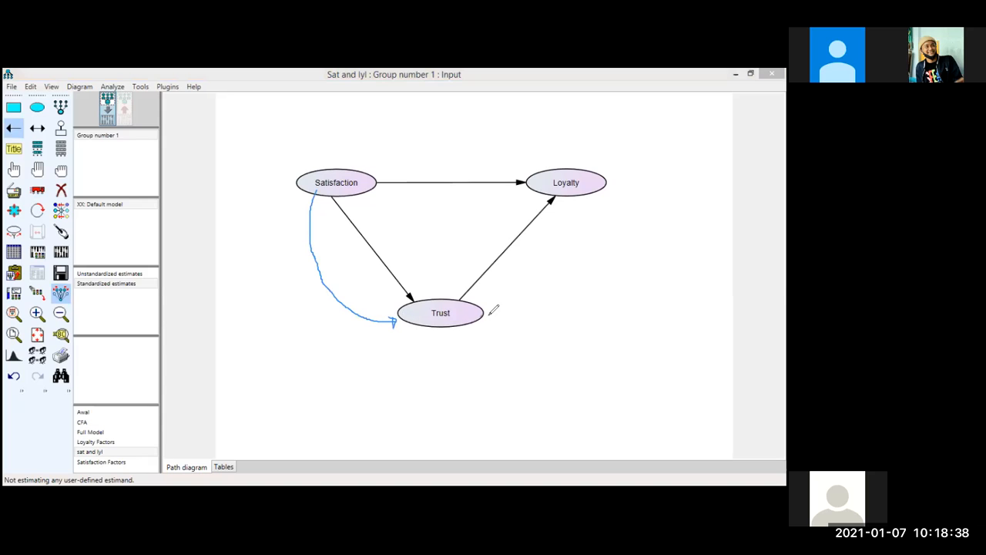
pyautogui.moveTo(573, 199); pyautogui.dragTo(483, 314)
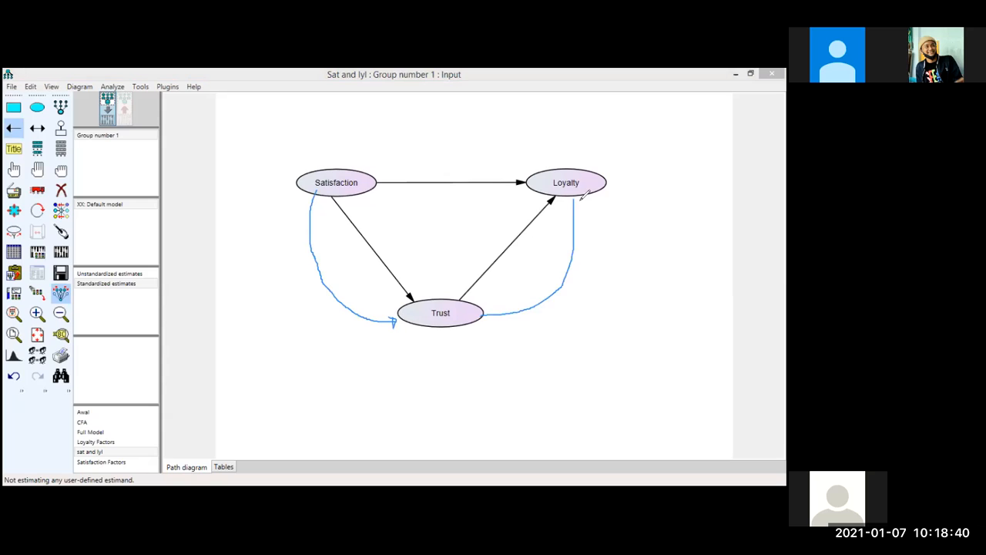
pyautogui.moveTo(438, 377)
pyautogui.mouseDown()
pyautogui.moveTo(432, 348)
pyautogui.moveTo(443, 342)
pyautogui.mouseUp()
pyautogui.moveTo(426, 381); pyautogui.dragTo(438, 380)
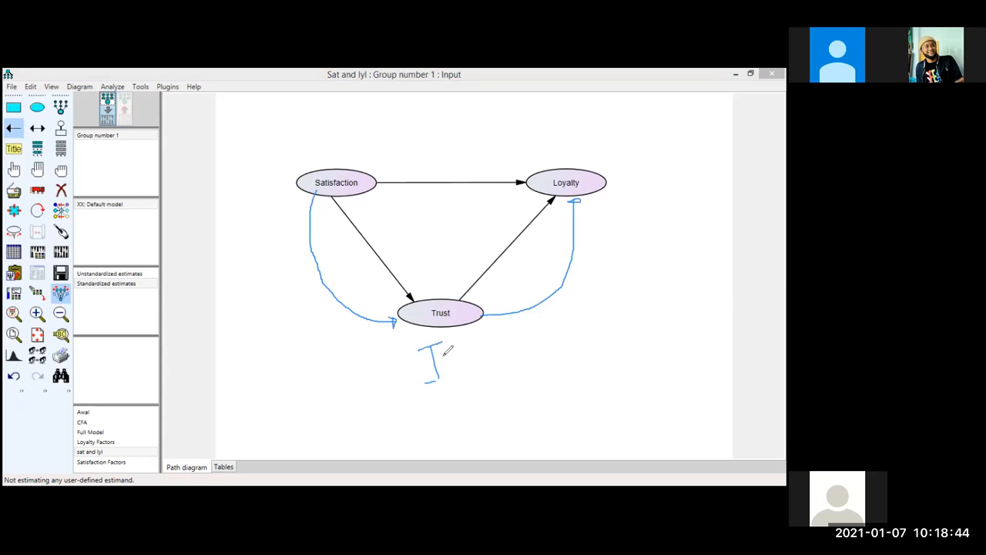
pyautogui.moveTo(461, 349)
pyautogui.mouseDown()
pyautogui.moveTo(473, 365)
pyautogui.moveTo(463, 347)
pyautogui.mouseUp()
pyautogui.moveTo(342, 167)
pyautogui.mouseDown()
pyautogui.moveTo(494, 142)
pyautogui.moveTo(553, 168)
pyautogui.mouseUp()
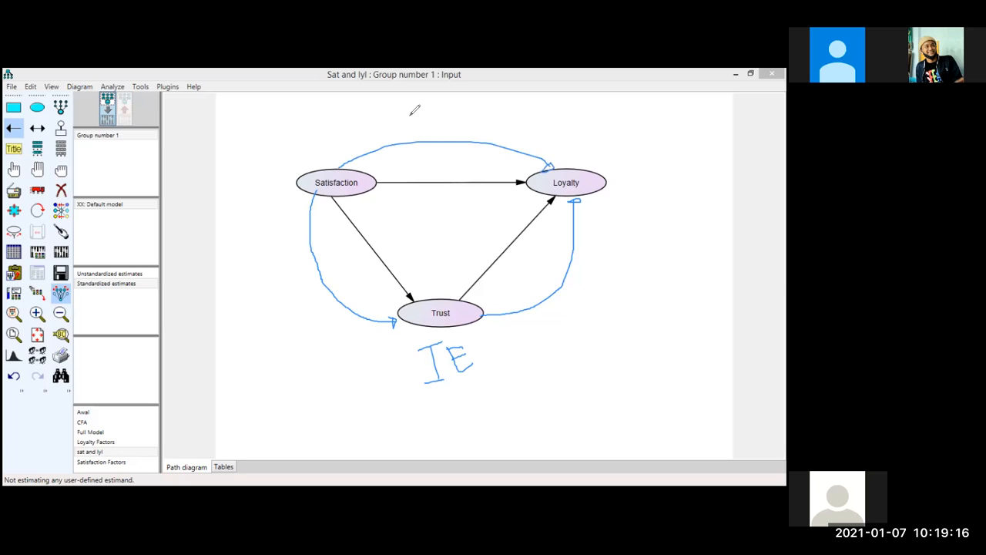
pyautogui.moveTo(413, 131)
pyautogui.mouseDown()
pyautogui.moveTo(411, 116)
pyautogui.moveTo(421, 124)
pyautogui.moveTo(415, 132)
pyautogui.moveTo(433, 112)
pyautogui.moveTo(425, 136)
pyautogui.moveTo(434, 121)
pyautogui.mouseUp()
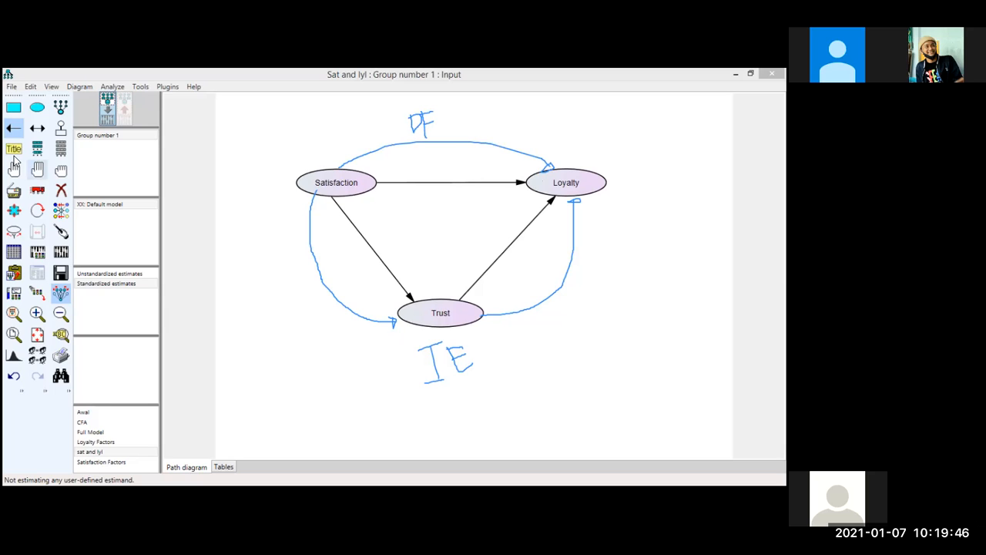
# Step: Start a figure caption with the line "Partially Mediated = DE (Signifikan) dan IE (signifikan)"
pyautogui.click(14, 149)
pyautogui.click(307, 311)
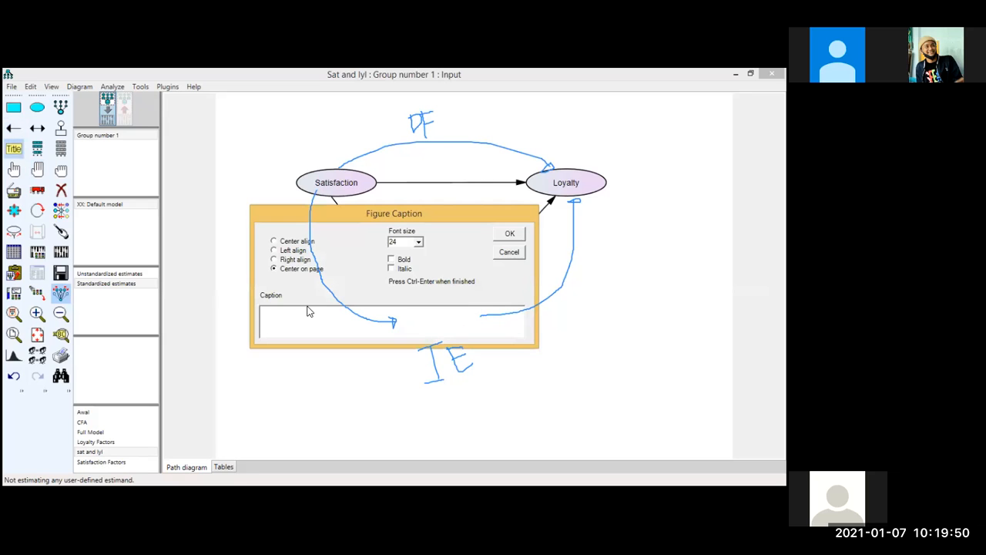
pyautogui.write('Partially Mediated = DF')
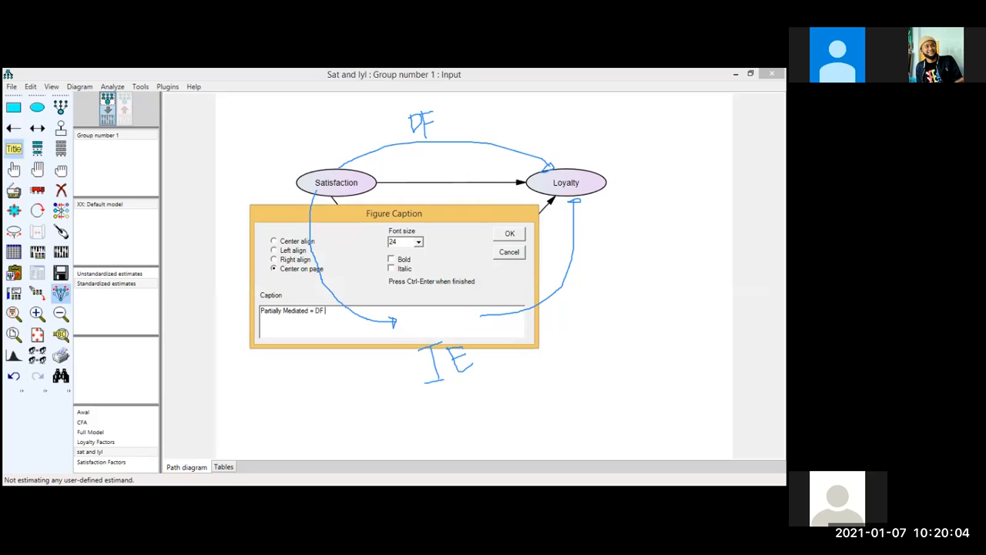
pyautogui.write(' (Signifikan) dan IE')
pyautogui.press('BackSpace')
pyautogui.write('E')
pyautogui.moveTo(408, 212); pyautogui.dragTo(296, 232)
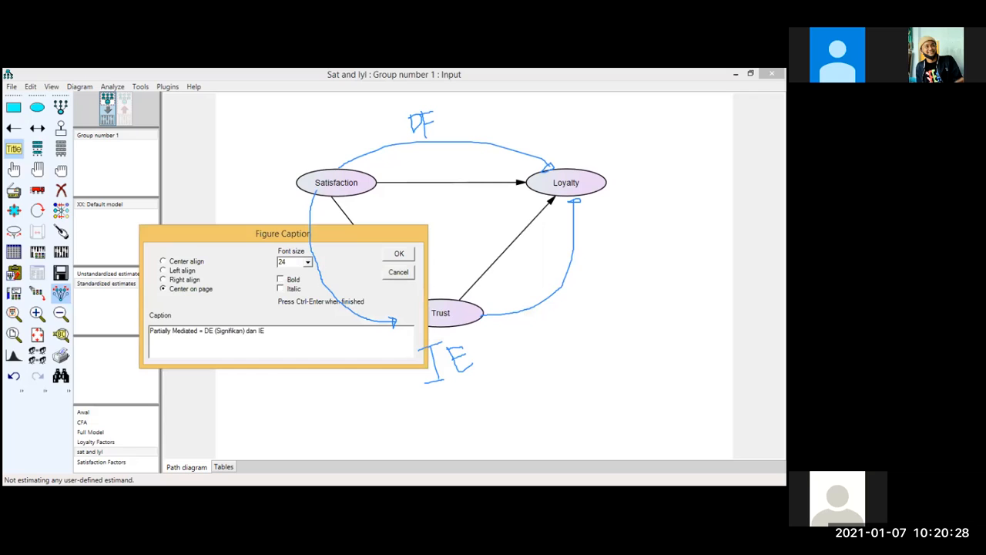
pyautogui.write('(sigfikan)')
pyautogui.write('ni')
pyautogui.press('End')
# Step: Add the caption line "Fully Mediated = DE (tidak signifikan) akan tetapi IE (signifikan)", separated by a blank line
pyautogui.press('Return')
pyautogui.write('Fully Mediated')
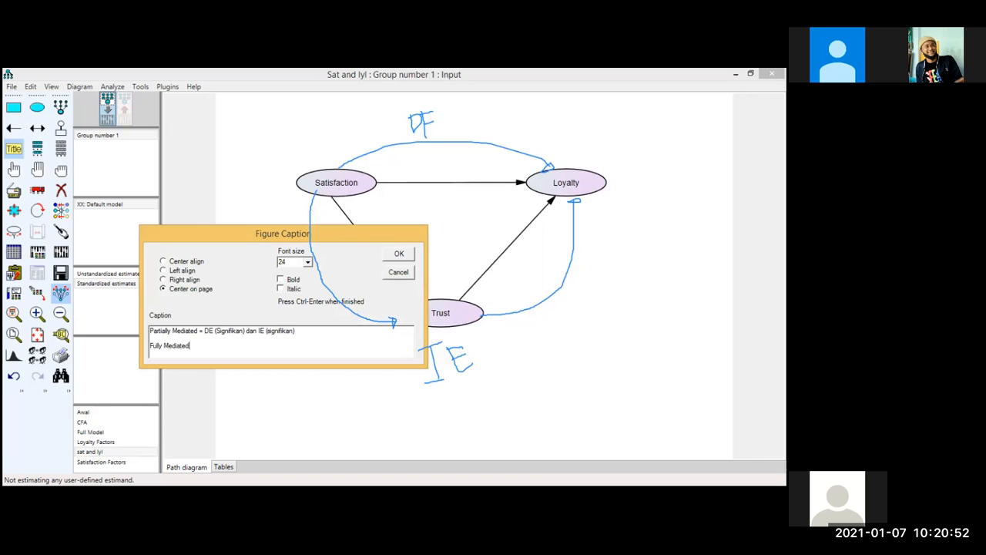
pyautogui.write(' = DE (t')
pyautogui.press('BackSpace')
pyautogui.write('idak signifikan) akan')
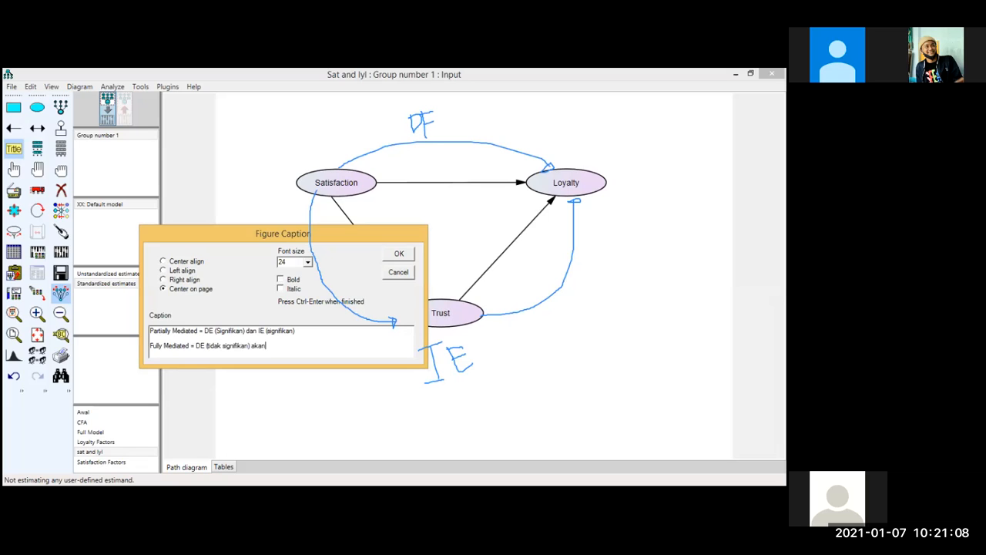
pyautogui.write(' tetapi IE (signifikan)')
# Step: Right-align the figure caption, place it on the diagram and move it below Trust
pyautogui.click(182, 280)
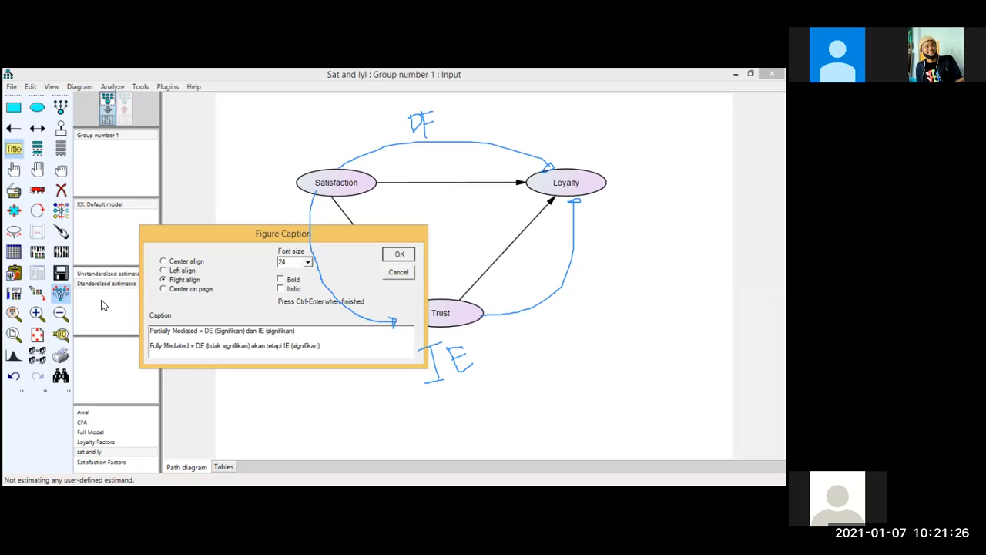
pyautogui.hotkey('ctrl', 'Return')
pyautogui.hotkey('ctrl', 'm')
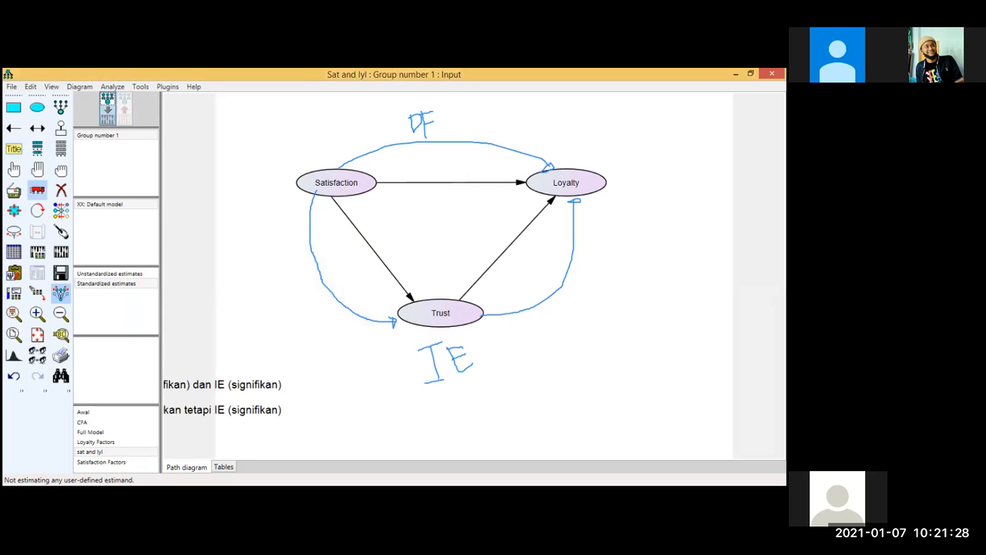
pyautogui.moveTo(498, 393); pyautogui.dragTo(498, 399)
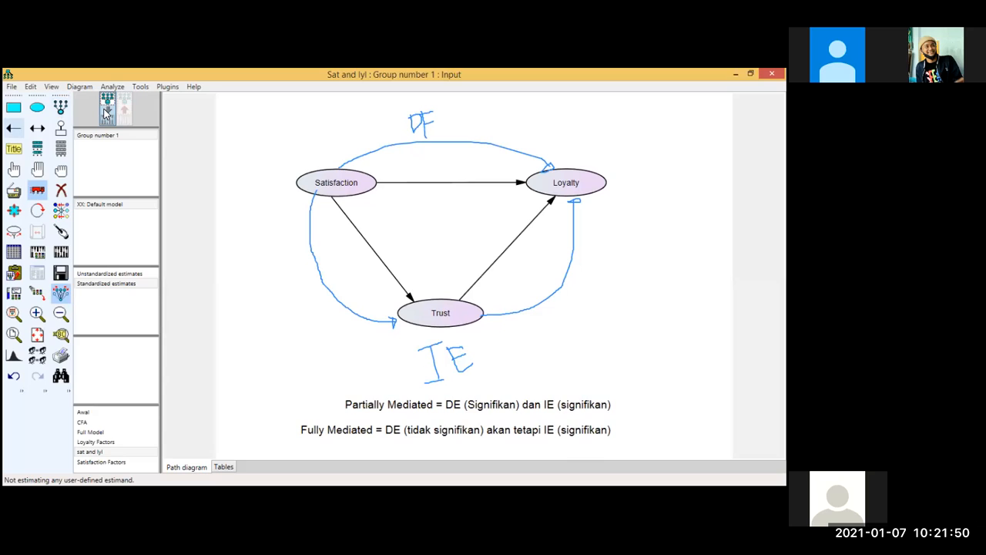
# Step: Correct the handwritten DF to DE, add a circled TS beside it and a circled S beside IE, and handwrite a note beside the caption
pyautogui.moveTo(422, 136); pyautogui.dragTo(466, 121)
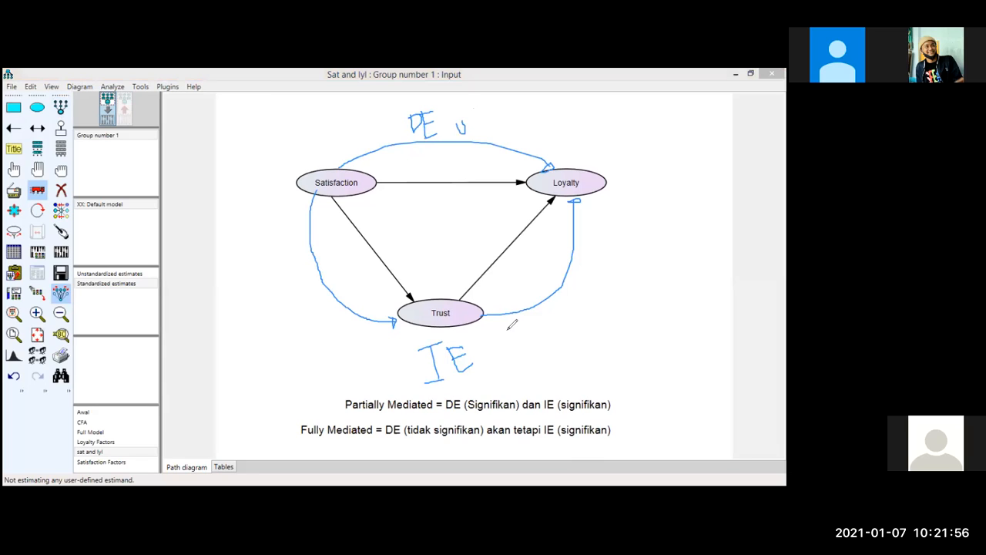
pyautogui.moveTo(508, 331); pyautogui.dragTo(515, 340)
pyautogui.hotkey('ctrl', 'z')
pyautogui.moveTo(450, 114); pyautogui.dragTo(451, 134)
pyautogui.moveTo(508, 331); pyautogui.dragTo(524, 308)
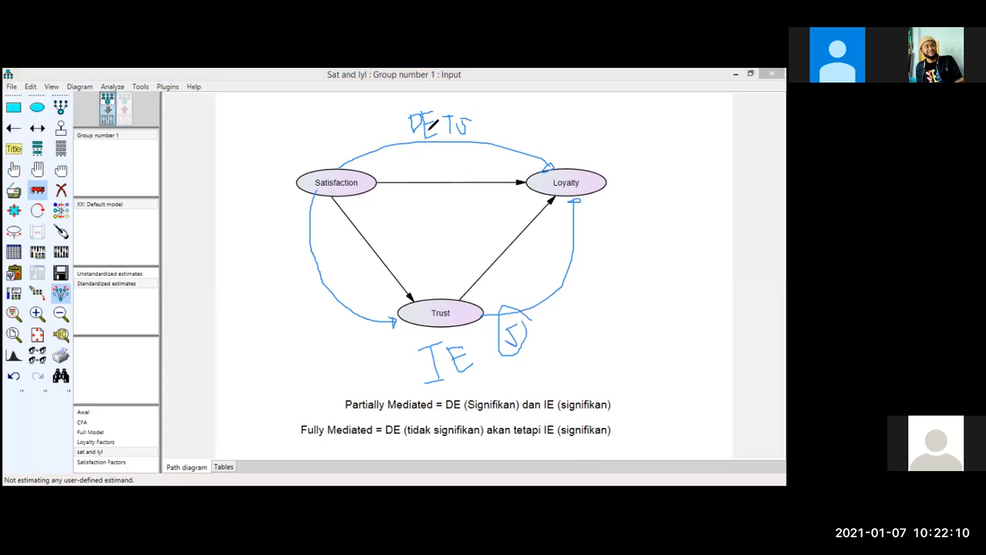
pyautogui.moveTo(453, 98)
pyautogui.mouseDown()
pyautogui.moveTo(468, 129)
pyautogui.moveTo(475, 108)
pyautogui.mouseUp()
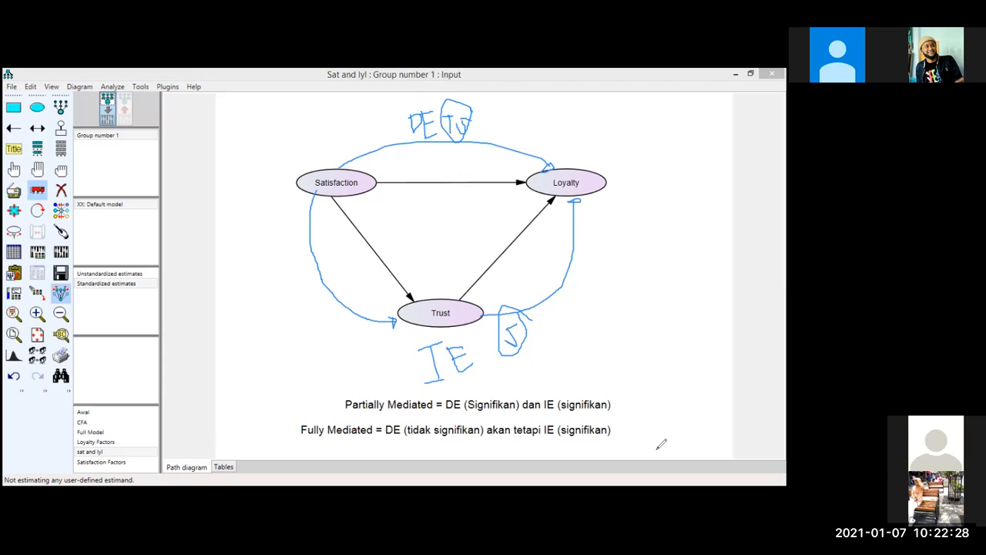
pyautogui.moveTo(630, 398)
pyautogui.mouseDown()
pyautogui.moveTo(626, 432)
pyautogui.moveTo(695, 413)
pyautogui.moveTo(689, 430)
pyautogui.moveTo(700, 408)
pyautogui.mouseUp()
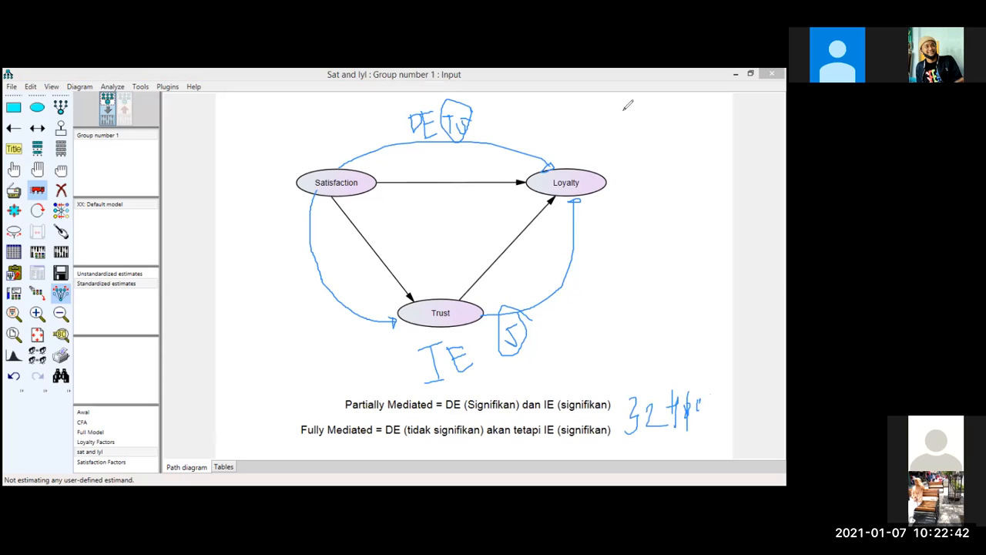
# Step: Draw a small latent variable beside the Satisfaction-to-Trust path, sketch an arrow from it to the Satisfaction-to-Loyalty path, and mark it with a plus
pyautogui.click(39, 109)
pyautogui.moveTo(236, 253); pyautogui.dragTo(294, 281)
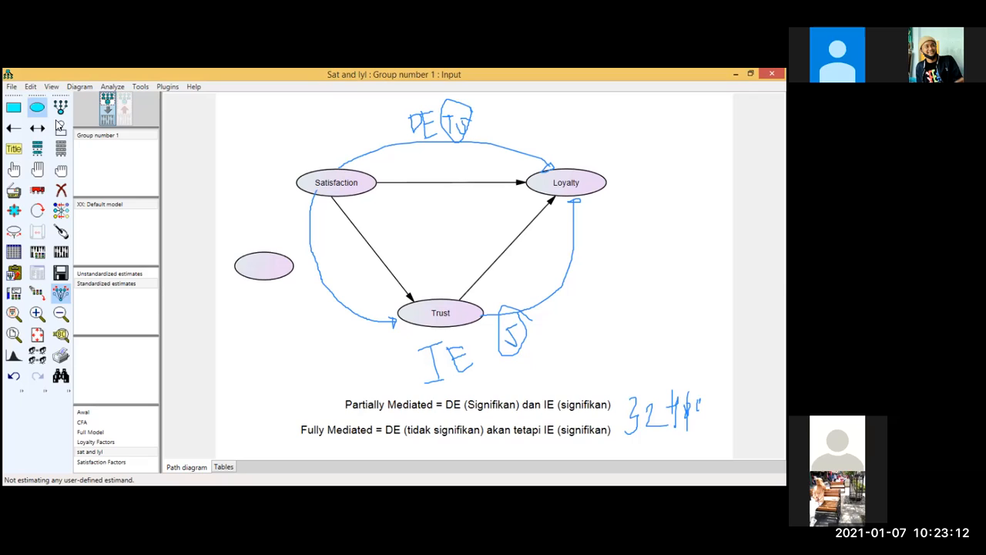
pyautogui.moveTo(293, 257); pyautogui.dragTo(432, 192)
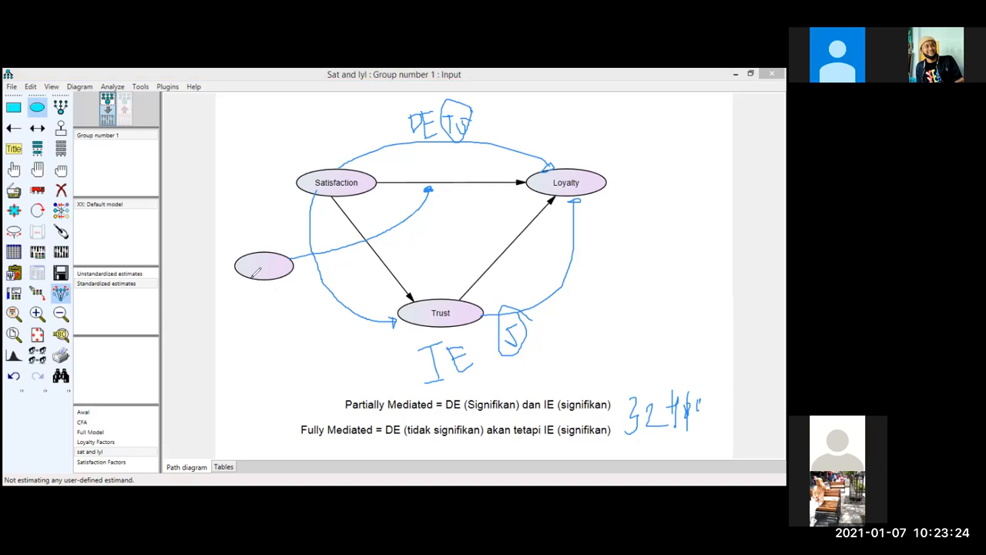
pyautogui.moveTo(259, 258)
pyautogui.mouseDown()
pyautogui.moveTo(263, 268)
pyautogui.moveTo(273, 263)
pyautogui.mouseUp()
# Step: Sketch freehand arrows along the Satisfaction-to-Trust-to-Loyalty route and a marked arrow along the direct Satisfaction-to-Loyalty path
pyautogui.moveTo(348, 198)
pyautogui.mouseDown()
pyautogui.moveTo(440, 287)
pyautogui.moveTo(451, 279)
pyautogui.moveTo(448, 291)
pyautogui.moveTo(560, 209)
pyautogui.mouseUp()
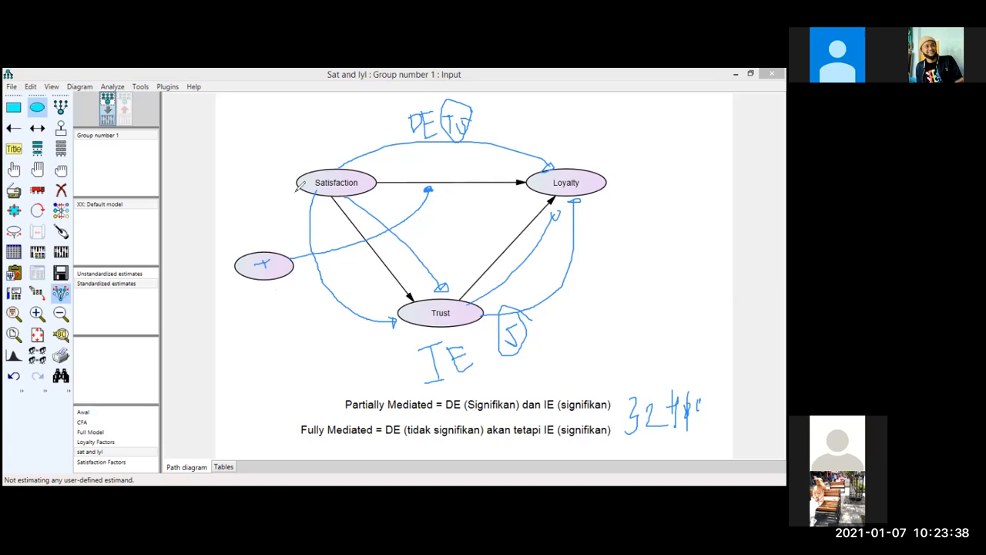
pyautogui.moveTo(368, 170); pyautogui.dragTo(414, 170)
pyautogui.moveTo(416, 164); pyautogui.dragTo(427, 164)
pyautogui.moveTo(500, 171)
pyautogui.mouseDown()
pyautogui.moveTo(436, 170)
pyautogui.moveTo(453, 158)
pyautogui.mouseUp()
pyautogui.moveTo(506, 164); pyautogui.dragTo(506, 175)
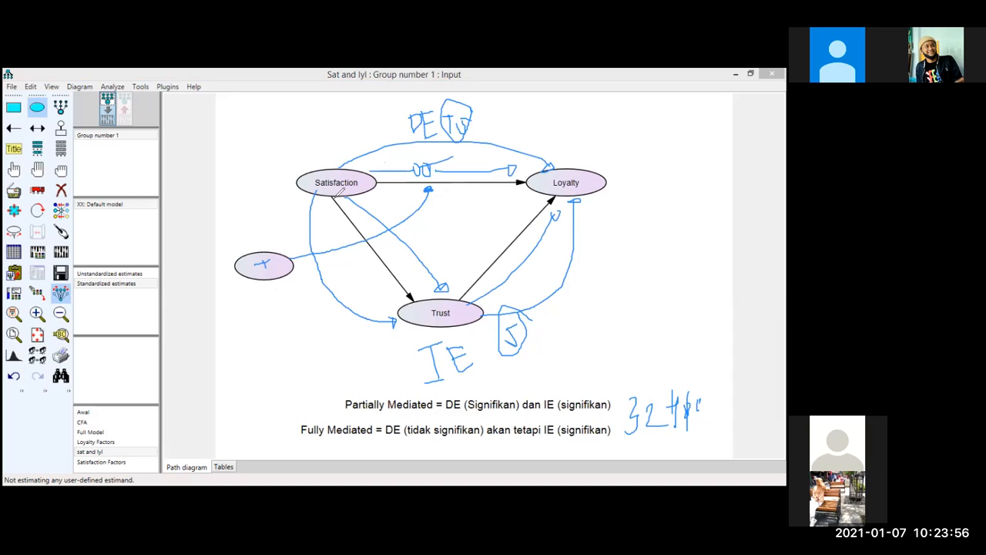
# Step: Trace the Satisfaction-to-Trust path freehand, then sketch a three-node moderation diagram labelled MOD beside the Loyalty variable
pyautogui.moveTo(336, 195); pyautogui.dragTo(400, 288)
pyautogui.moveTo(602, 238); pyautogui.dragTo(605, 241)
pyautogui.moveTo(691, 266); pyautogui.dragTo(693, 267)
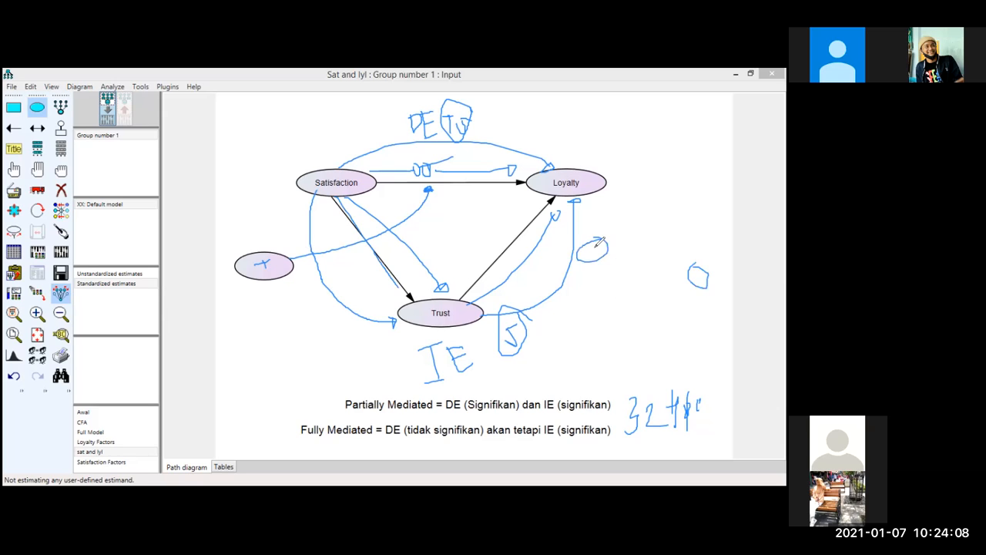
pyautogui.moveTo(606, 251); pyautogui.dragTo(691, 264)
pyautogui.moveTo(648, 204); pyautogui.dragTo(649, 242)
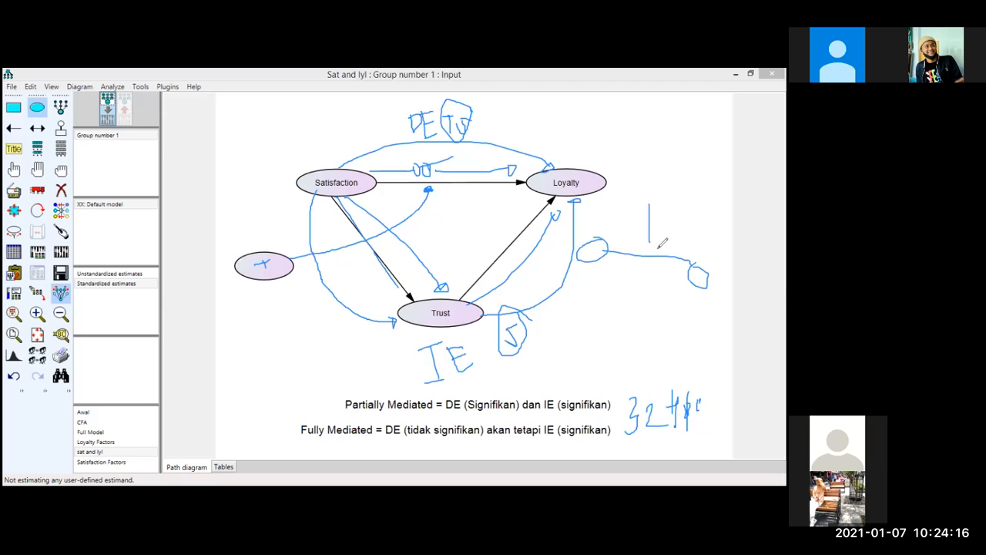
pyautogui.moveTo(649, 242); pyautogui.dragTo(649, 248)
pyautogui.moveTo(641, 191); pyautogui.dragTo(672, 192)
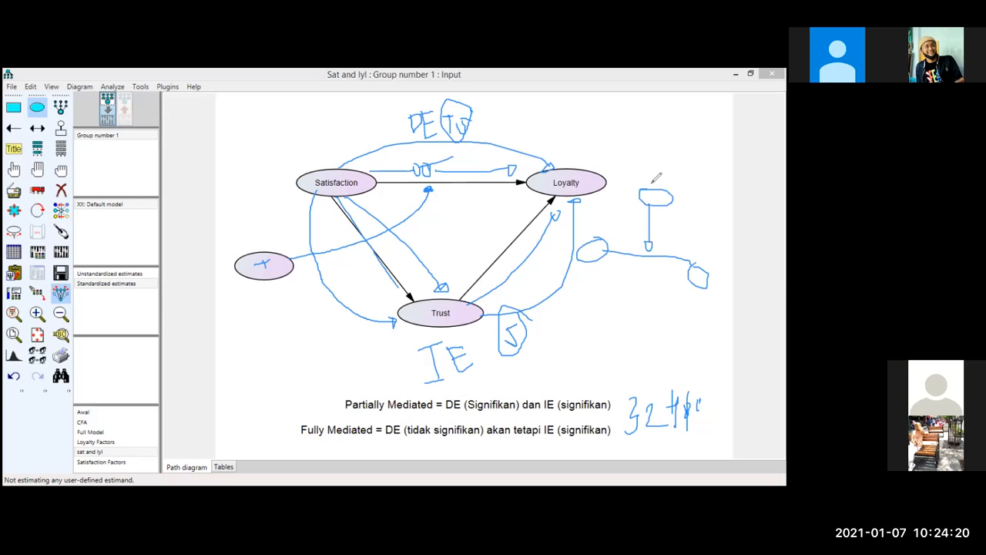
pyautogui.moveTo(642, 170)
pyautogui.mouseDown()
pyautogui.moveTo(655, 154)
pyautogui.moveTo(679, 170)
pyautogui.mouseUp()
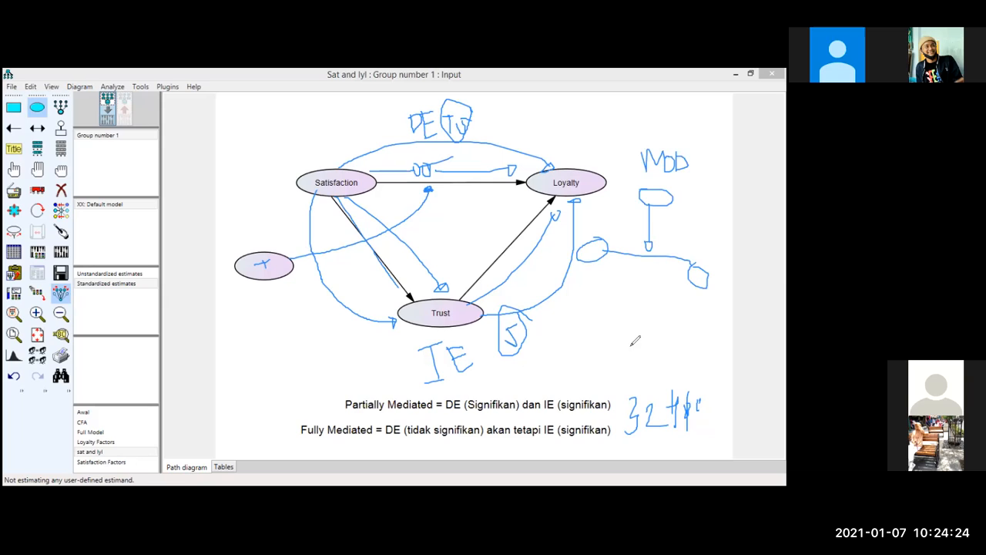
# Step: Sketch a three-node mediation diagram below the MOD sketch and draw large freehand curves around the path model
pyautogui.moveTo(601, 308)
pyautogui.mouseDown()
pyautogui.moveTo(617, 359)
pyautogui.moveTo(651, 362)
pyautogui.moveTo(661, 317)
pyautogui.mouseUp()
pyautogui.moveTo(655, 357); pyautogui.dragTo(669, 339)
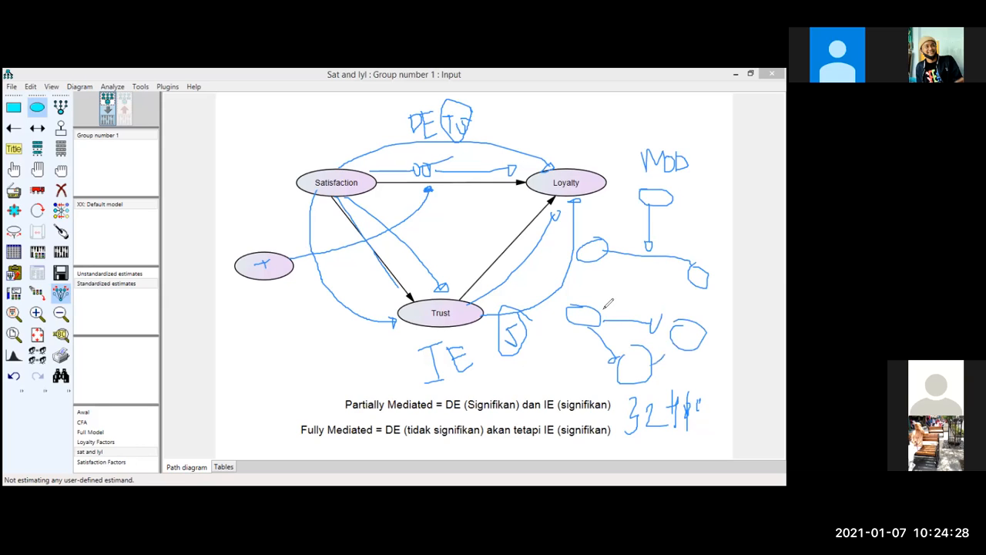
pyautogui.moveTo(325, 137); pyautogui.dragTo(616, 356)
pyautogui.moveTo(233, 144); pyautogui.dragTo(698, 328)
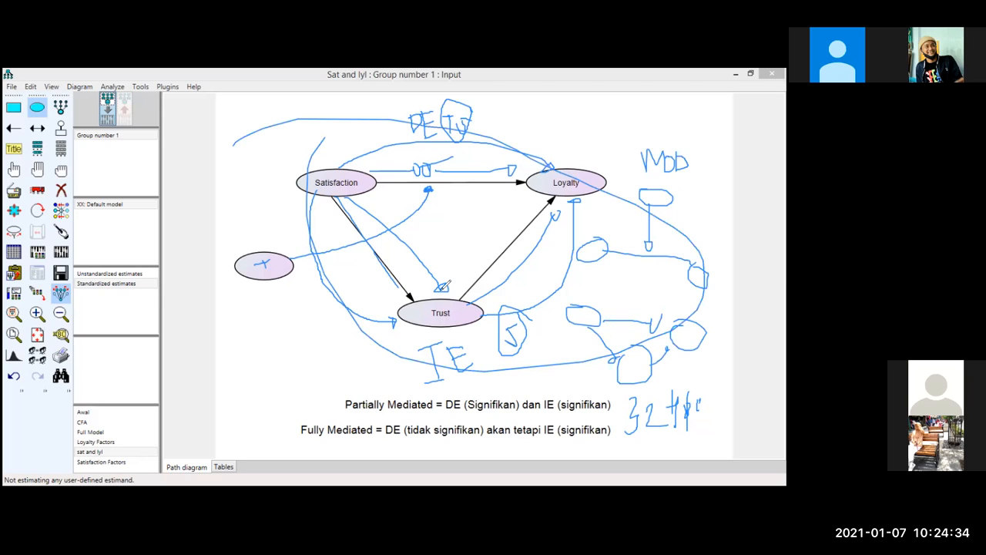
# Step: Erase all freehand annotations and delete the unnamed latent variable beside the Satisfaction-to-Trust path
pyautogui.moveTo(320, 323)
pyautogui.mouseDown()
pyautogui.moveTo(408, 124)
pyautogui.moveTo(477, 129)
pyautogui.mouseUp()
pyautogui.moveTo(446, 157)
pyautogui.mouseDown()
pyautogui.moveTo(558, 170)
pyautogui.moveTo(433, 128)
pyautogui.mouseUp()
pyautogui.moveTo(548, 197)
pyautogui.mouseDown()
pyautogui.moveTo(577, 193)
pyautogui.moveTo(519, 335)
pyautogui.moveTo(432, 378)
pyautogui.moveTo(421, 355)
pyautogui.moveTo(489, 370)
pyautogui.moveTo(375, 331)
pyautogui.moveTo(224, 307)
pyautogui.moveTo(277, 236)
pyautogui.moveTo(369, 297)
pyautogui.moveTo(577, 273)
pyautogui.moveTo(633, 134)
pyautogui.moveTo(700, 249)
pyautogui.moveTo(674, 369)
pyautogui.moveTo(662, 345)
pyautogui.moveTo(613, 362)
pyautogui.moveTo(709, 393)
pyautogui.moveTo(381, 345)
pyautogui.mouseUp()
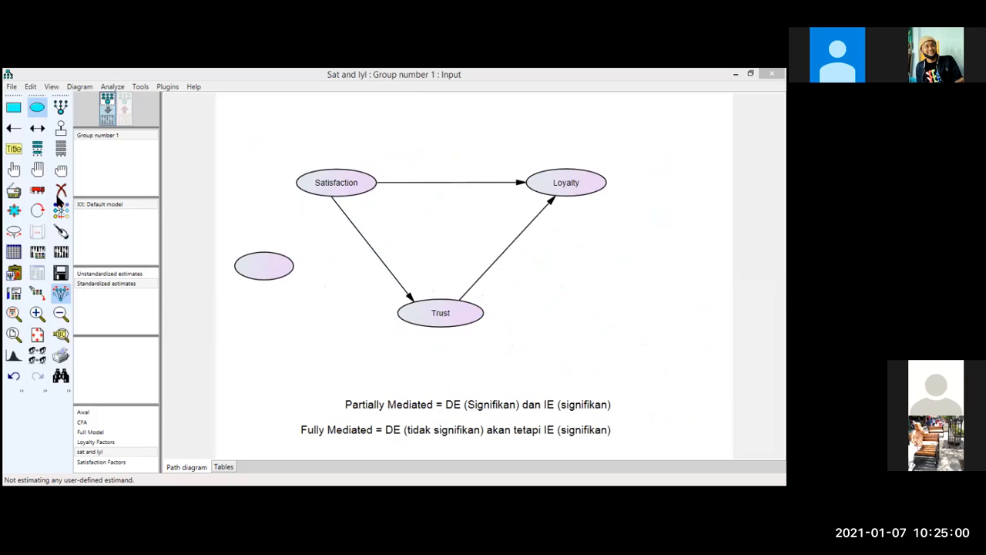
pyautogui.click(59, 192)
pyautogui.click(260, 260)
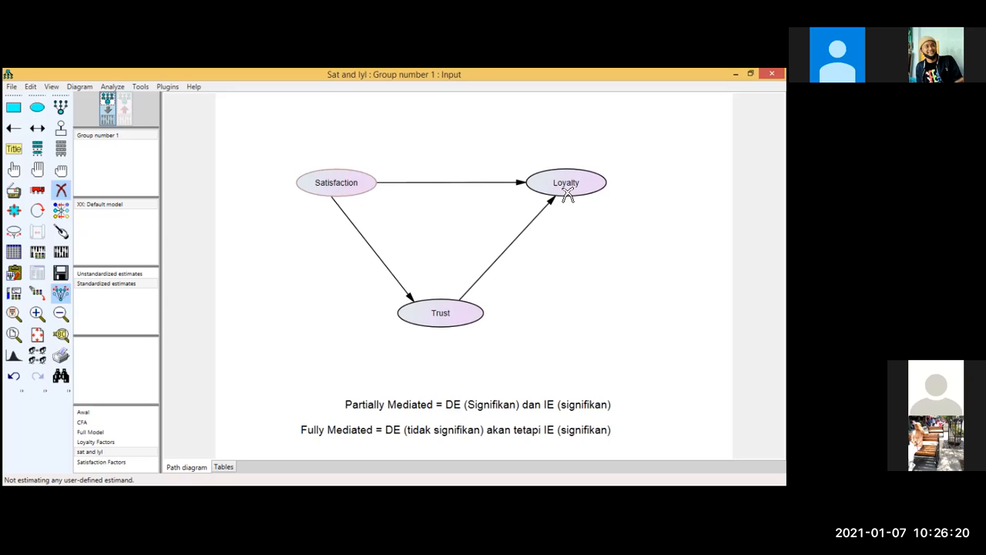
# Step: Show the Full Model path diagram with its output estimates and handwrite H1, 2, 3 beside the Satisfaction-to-Loyalty path
pyautogui.click(348, 188)
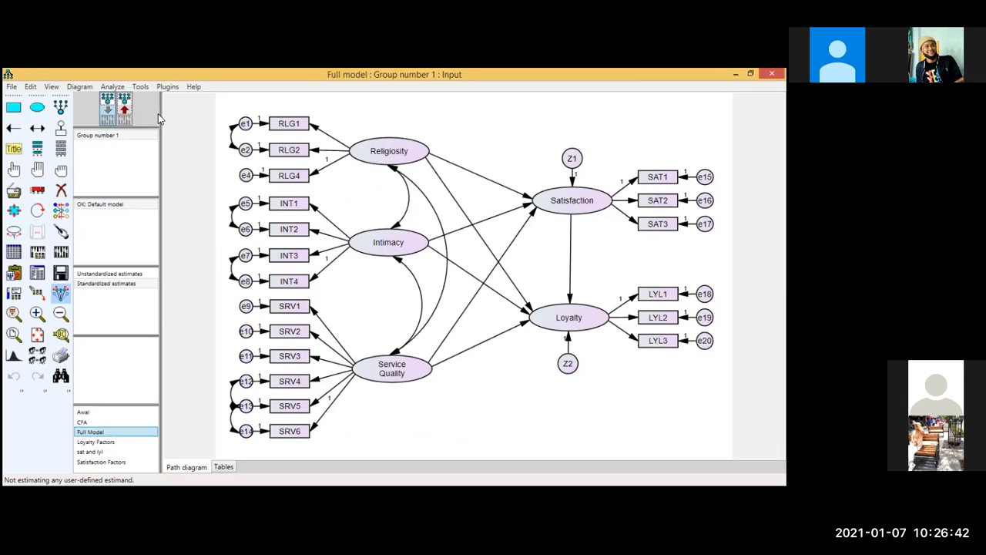
pyautogui.click(127, 114)
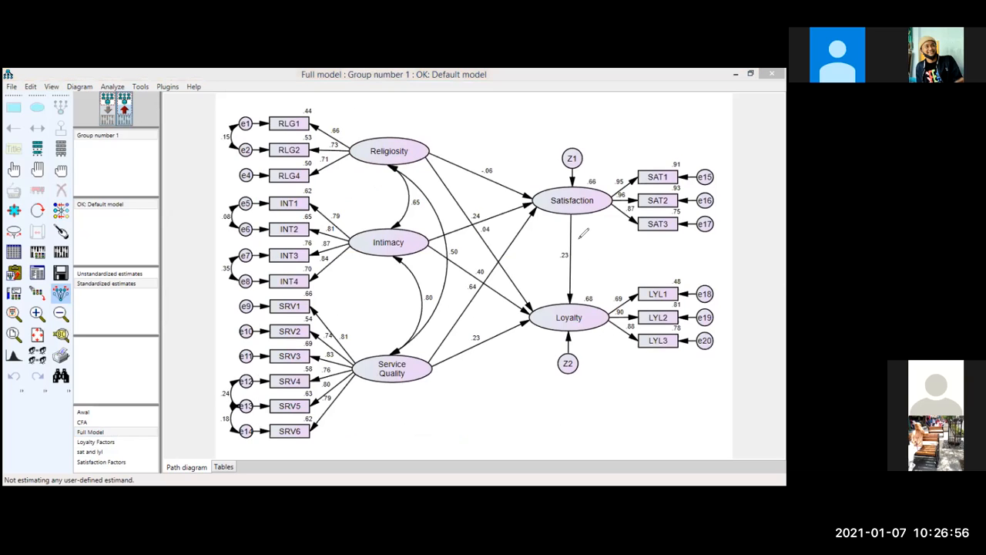
pyautogui.moveTo(578, 239)
pyautogui.mouseDown()
pyautogui.moveTo(578, 255)
pyautogui.moveTo(587, 248)
pyautogui.moveTo(586, 262)
pyautogui.moveTo(599, 262)
pyautogui.mouseUp()
pyautogui.moveTo(608, 248); pyautogui.dragTo(616, 254)
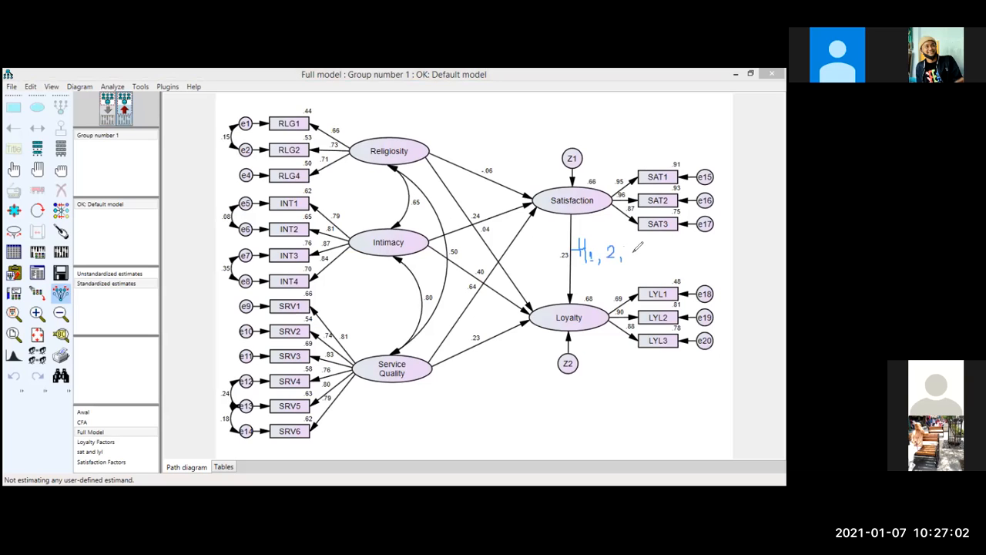
pyautogui.moveTo(630, 248); pyautogui.dragTo(628, 260)
# Step: Sketch freehand arrows from Religiosity, Intimacy and Service Quality through Satisfaction to Loyalty, and add a mark on Satisfaction
pyautogui.moveTo(423, 140); pyautogui.dragTo(535, 186)
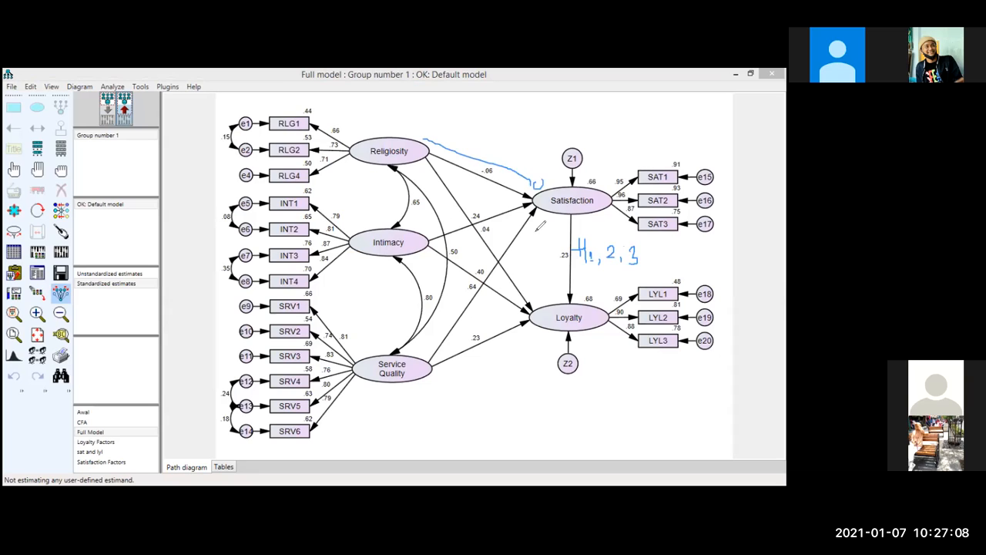
pyautogui.moveTo(555, 221); pyautogui.dragTo(547, 303)
pyautogui.moveTo(416, 229); pyautogui.dragTo(502, 206)
pyautogui.moveTo(565, 222); pyautogui.dragTo(559, 287)
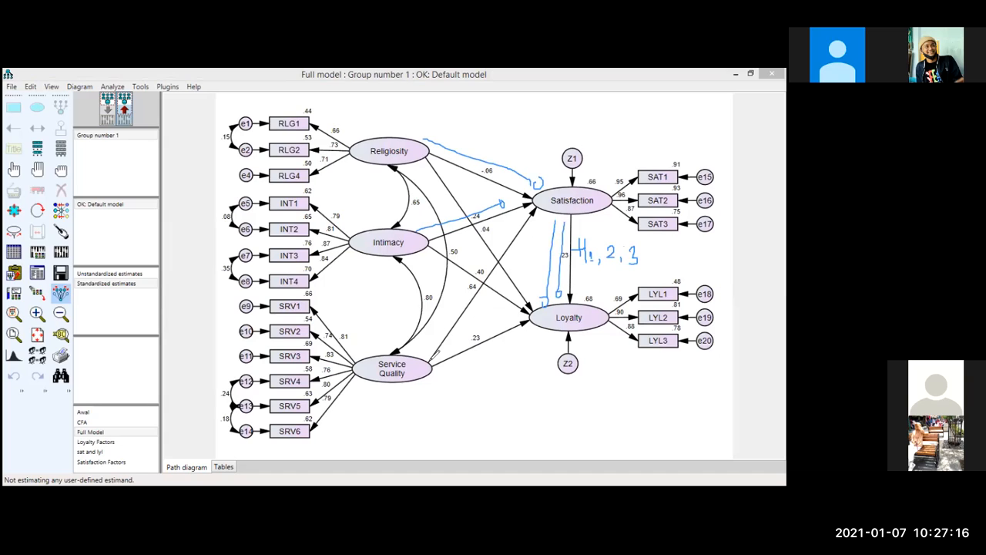
pyautogui.moveTo(436, 362); pyautogui.dragTo(548, 222)
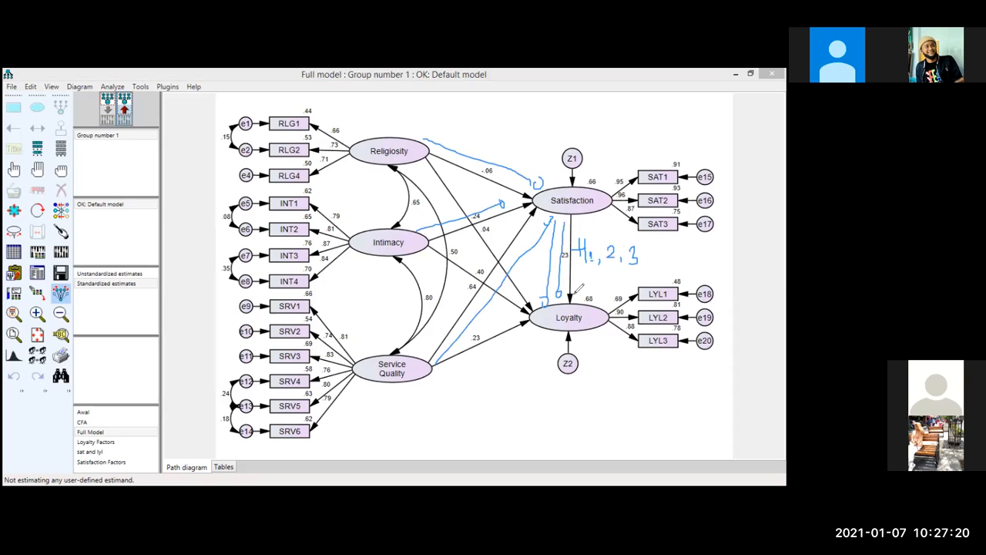
pyautogui.moveTo(575, 294); pyautogui.dragTo(574, 219)
pyautogui.moveTo(599, 178); pyautogui.dragTo(593, 188)
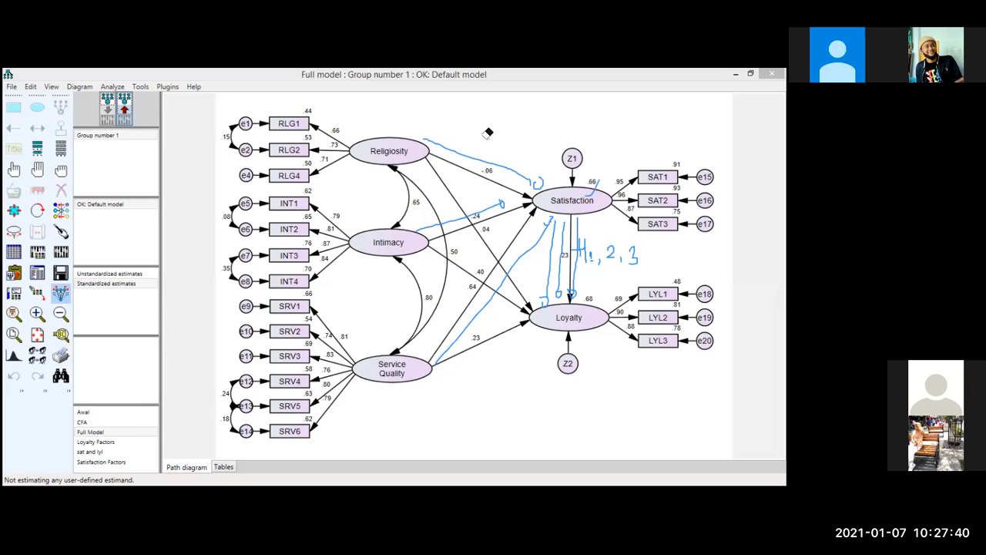
# Step: Erase the freehand marks and open the text output at the Matrices section of the Estimates
pyautogui.moveTo(485, 204); pyautogui.dragTo(460, 167)
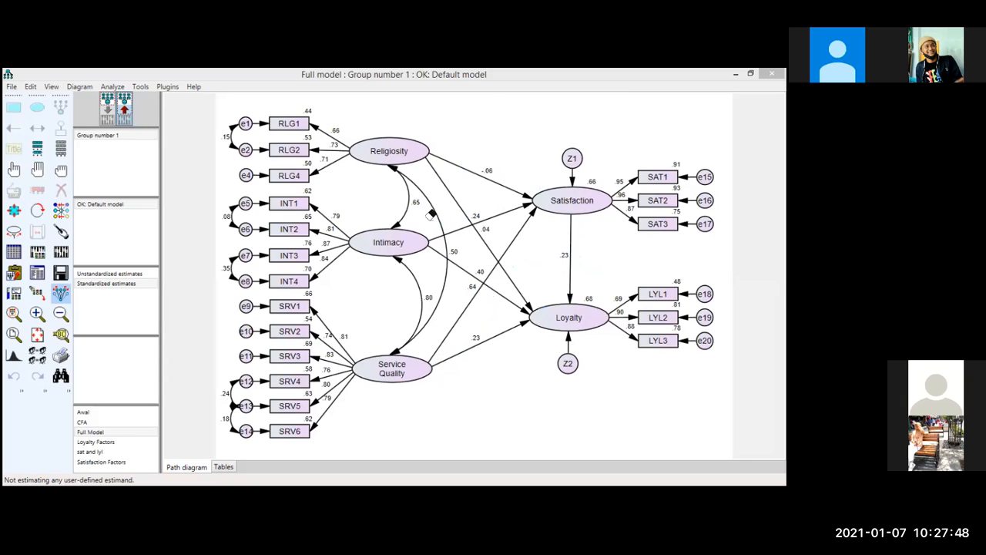
pyautogui.click(39, 275)
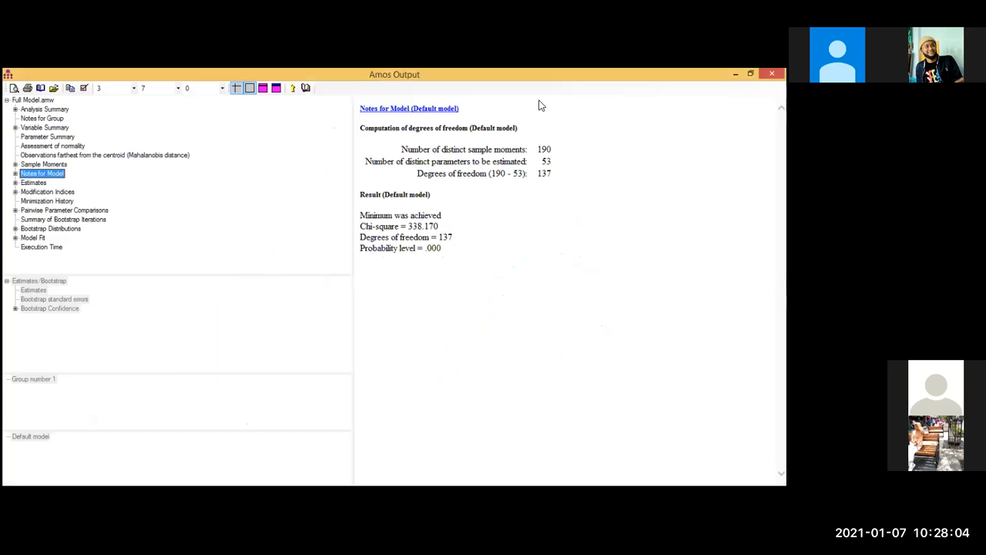
pyautogui.click(27, 183)
pyautogui.hotkey('ctrl', 'a')
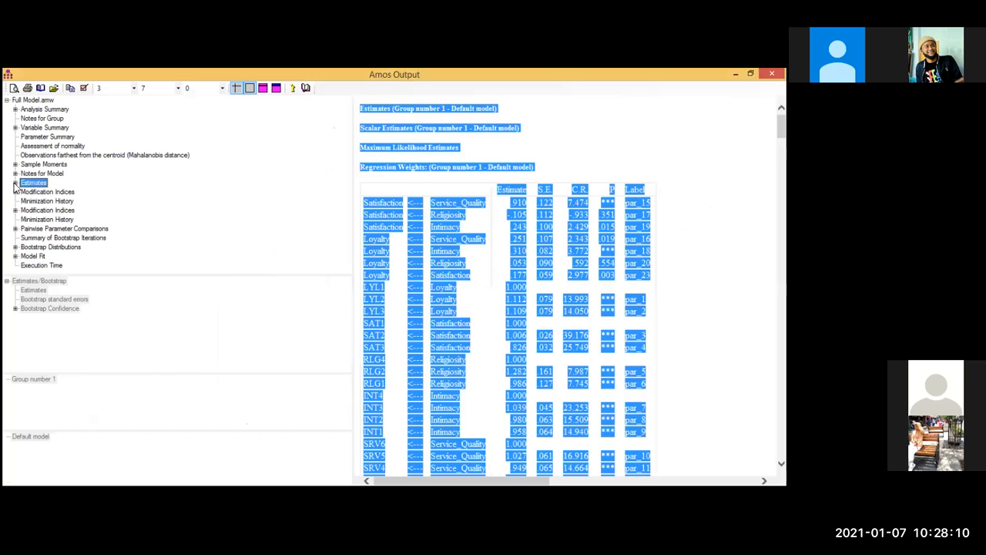
pyautogui.click(14, 183)
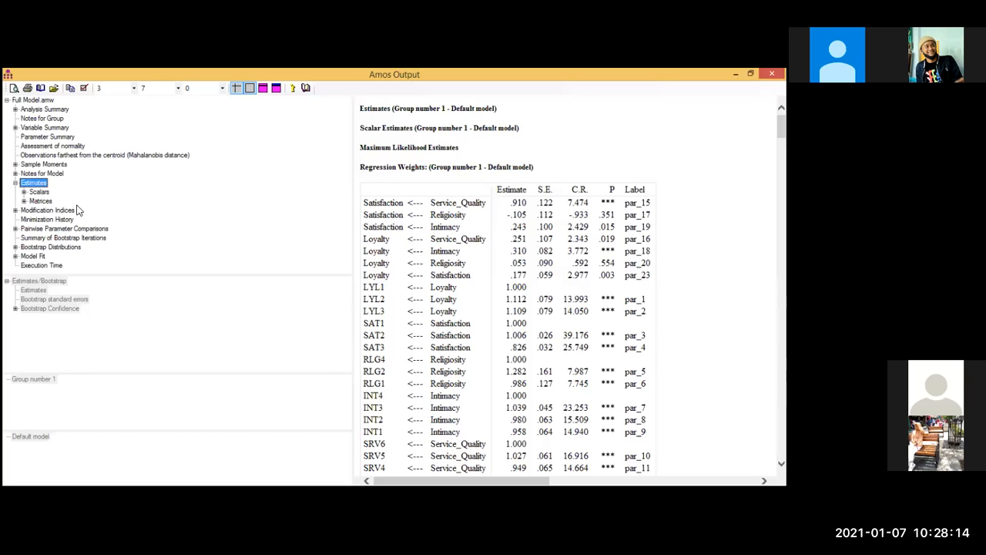
pyautogui.doubleClick(40, 200)
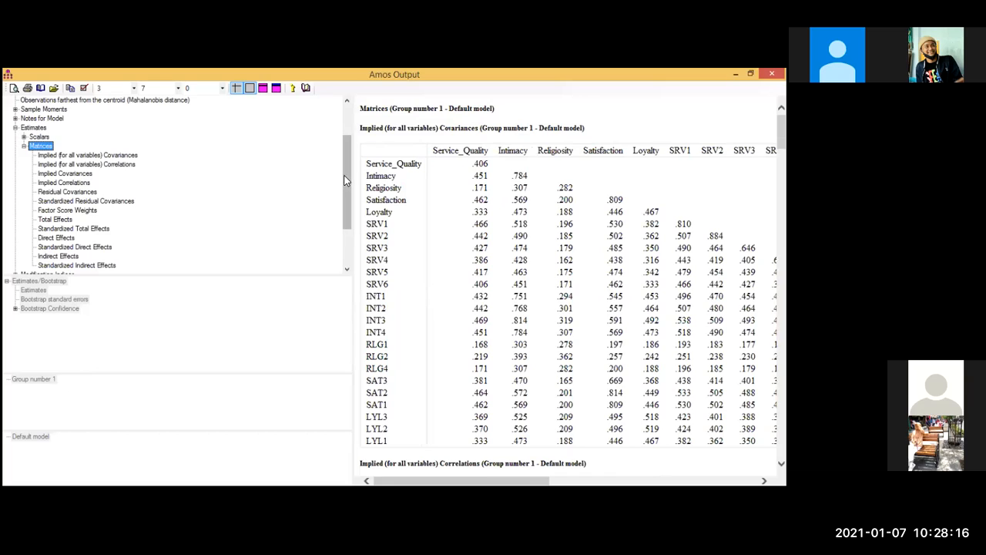
pyautogui.scroll(-1, 70, 165)
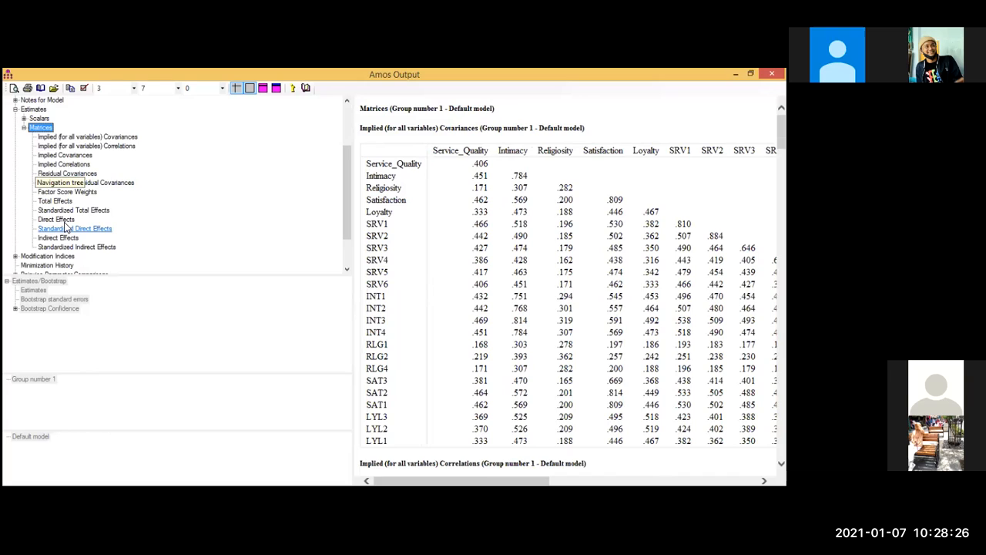
# Step: Compare the Direct Effects matrix with the Standardized Direct Effects matrix
pyautogui.click(69, 229)
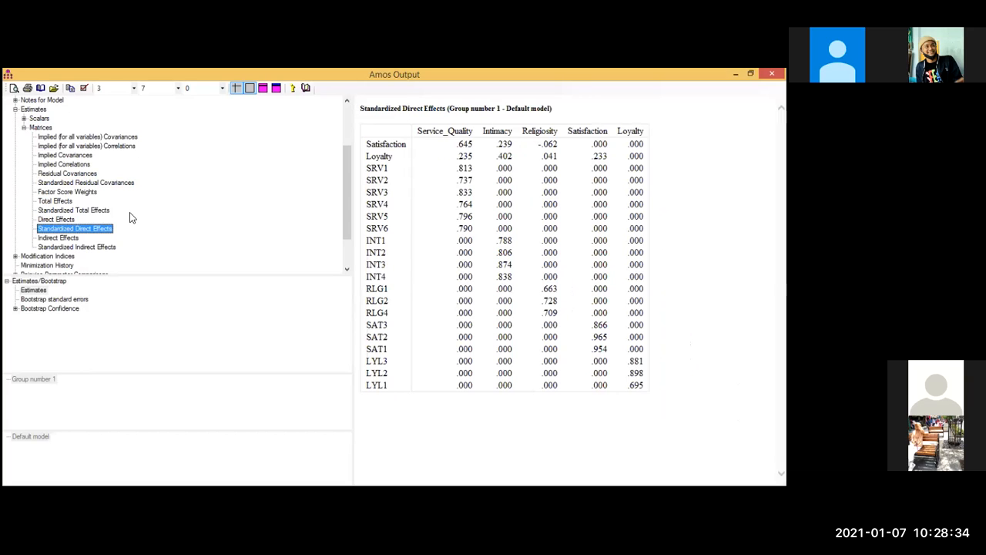
pyautogui.click(58, 218)
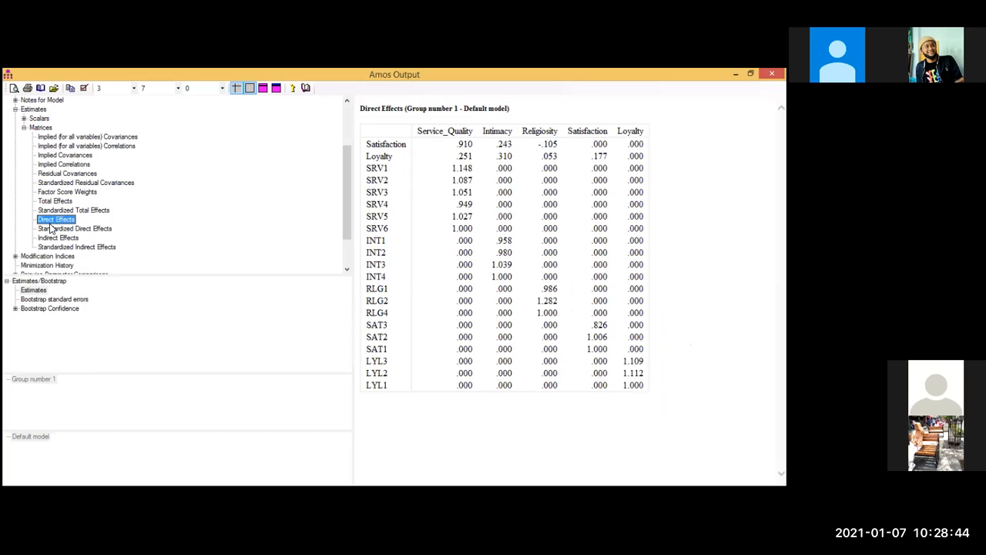
pyautogui.click(70, 228)
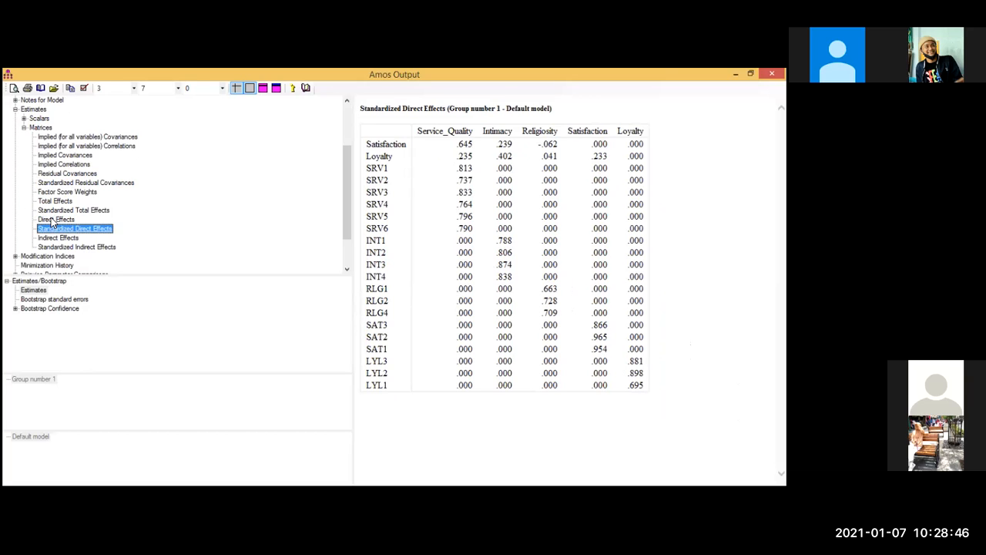
pyautogui.click(53, 219)
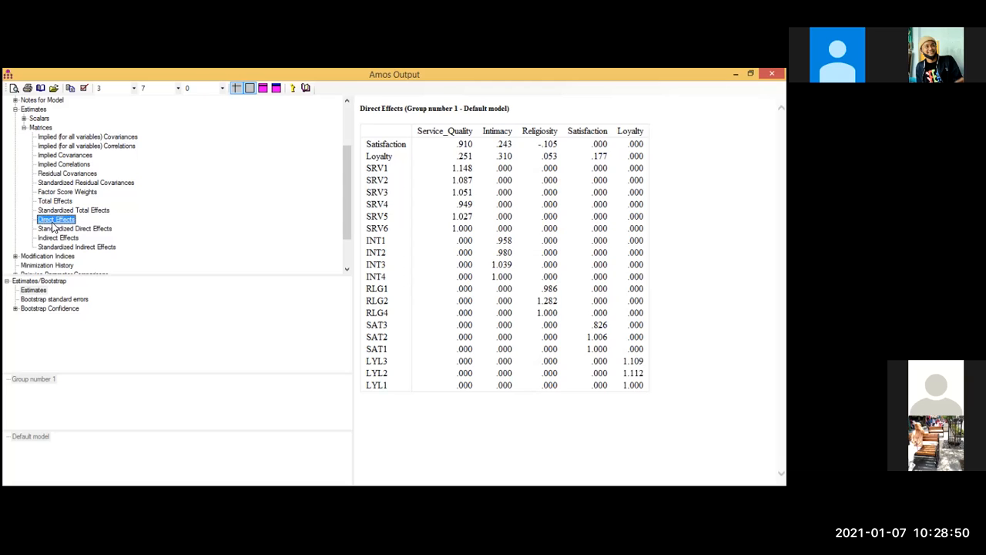
pyautogui.click(80, 232)
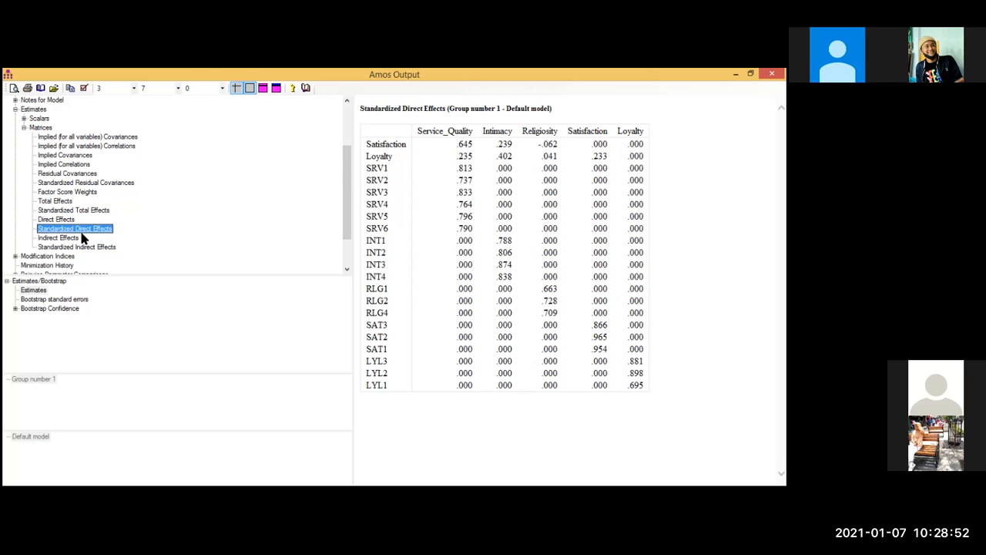
pyautogui.scroll(-1, 331, 208)
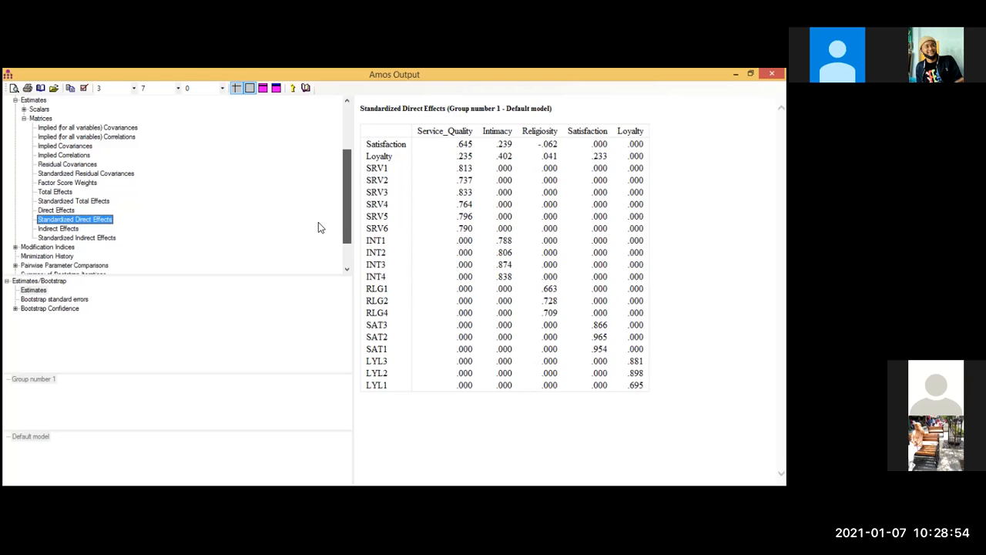
pyautogui.scroll(-2, 47, 186)
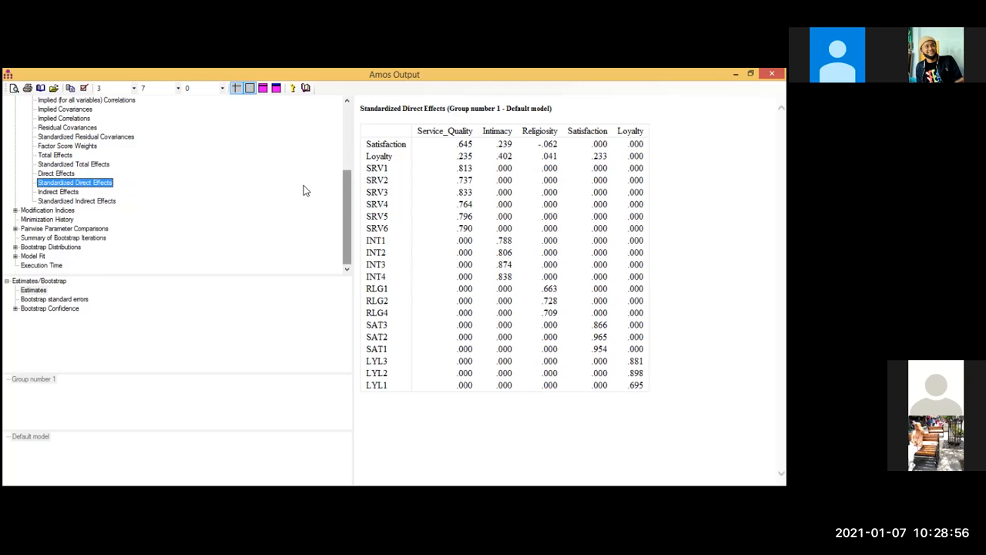
# Step: Read the explanation of the Standardized Direct Effects table, consult the path diagram, and return to the table with the explanation closed
pyautogui.click(420, 112)
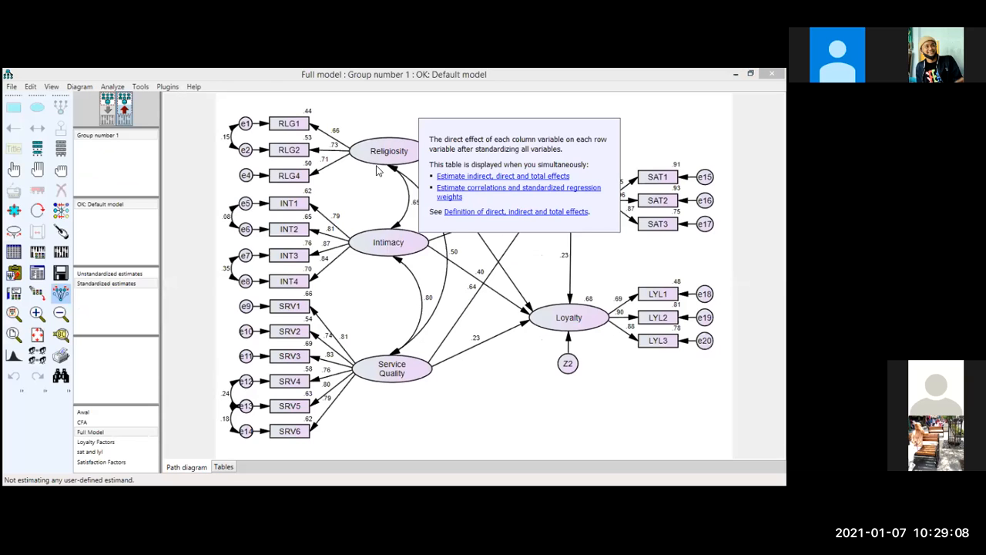
pyautogui.hotkey('alt', 'Tab')
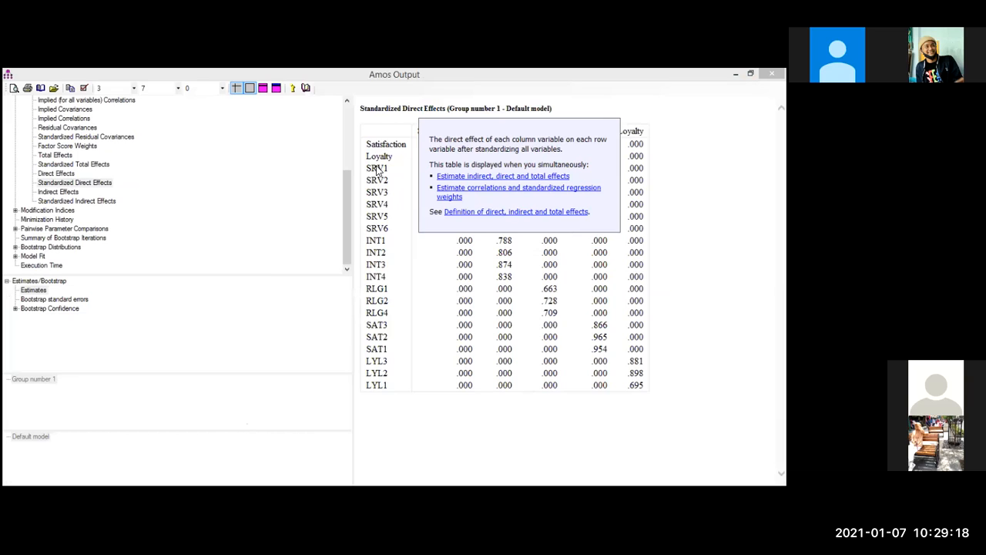
pyautogui.click(376, 171)
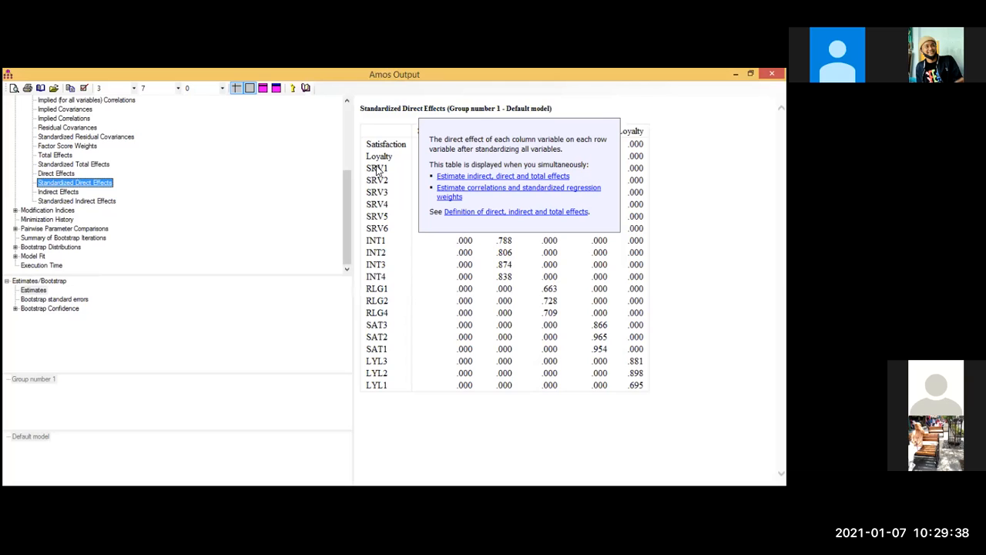
pyautogui.click(33, 289)
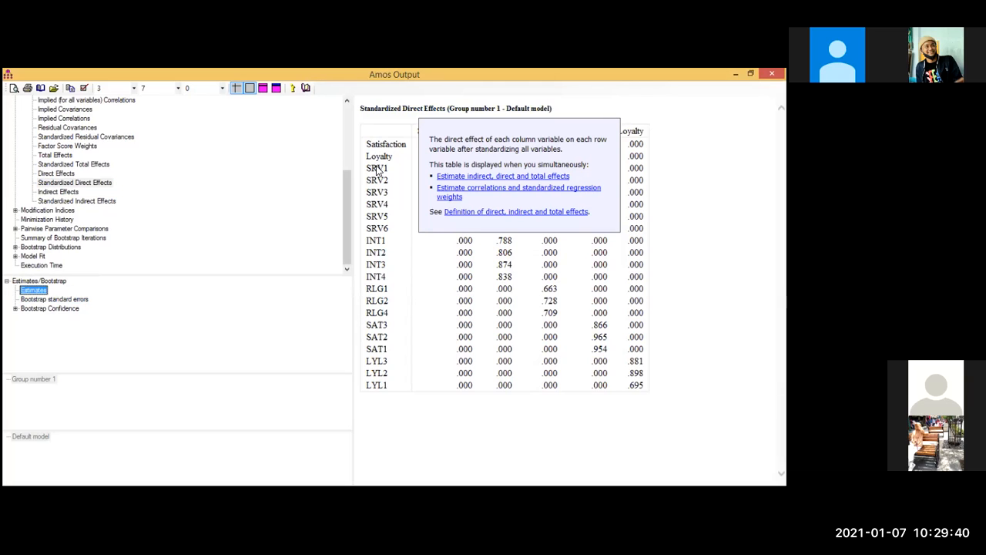
pyautogui.click(378, 171)
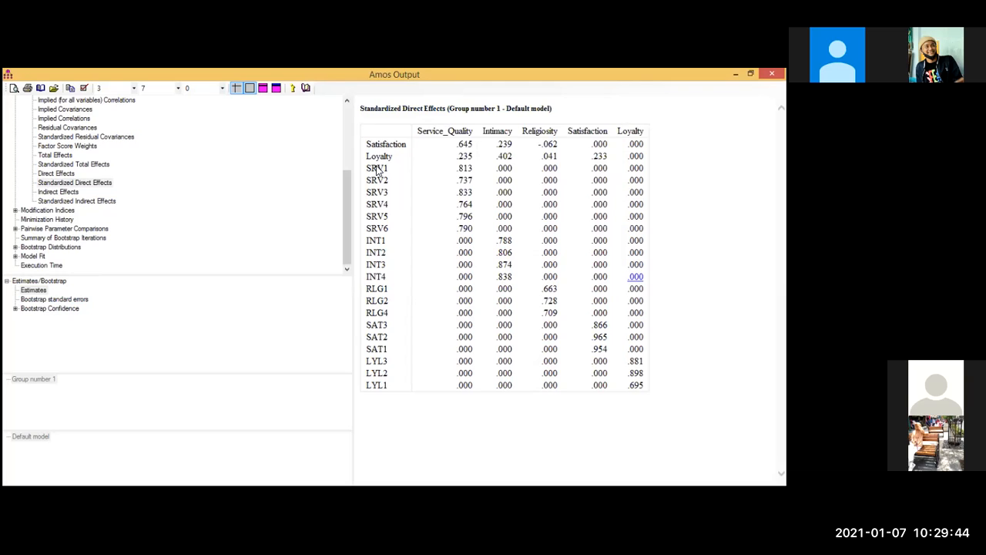
pyautogui.press('Tab')
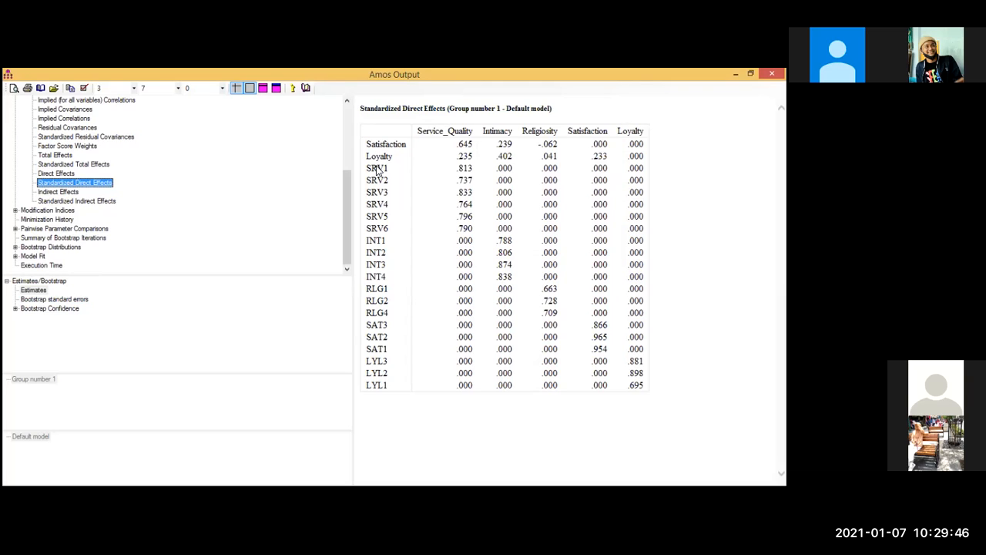
pyautogui.press('Tab')
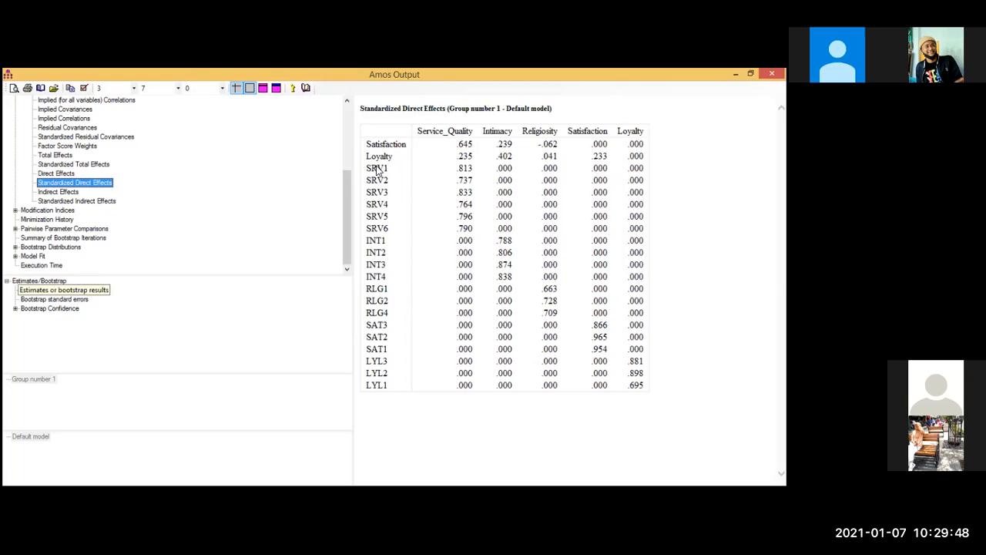
# Step: Show the bias-corrected two-tailed significance of the Standardized Direct Effects and open the explanation of that table
pyautogui.press('Tab')
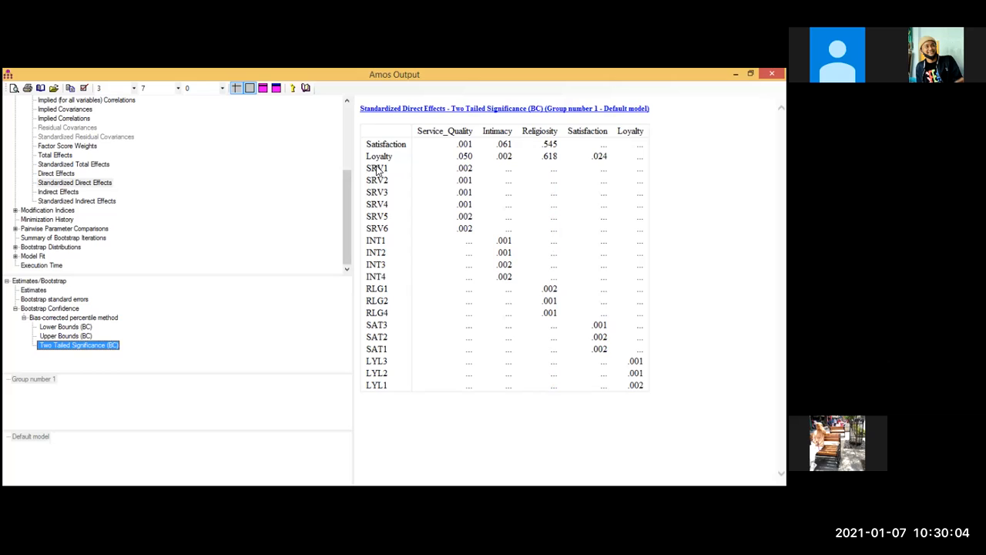
pyautogui.click(378, 171)
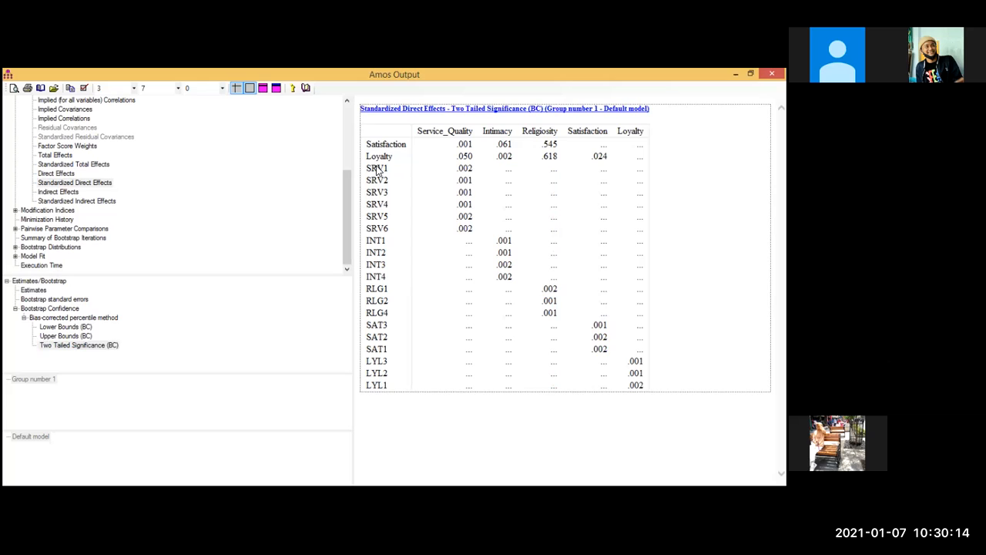
pyautogui.click(378, 171)
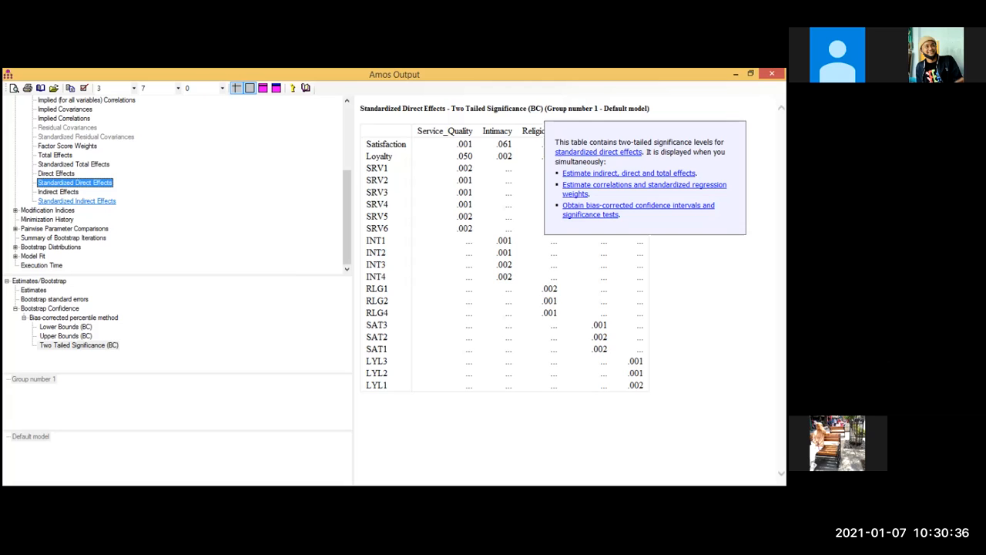
# Step: Compare the Standardized Indirect Effects estimates with their bias-corrected two-tailed significance and open that table's explanation
pyautogui.click(77, 201)
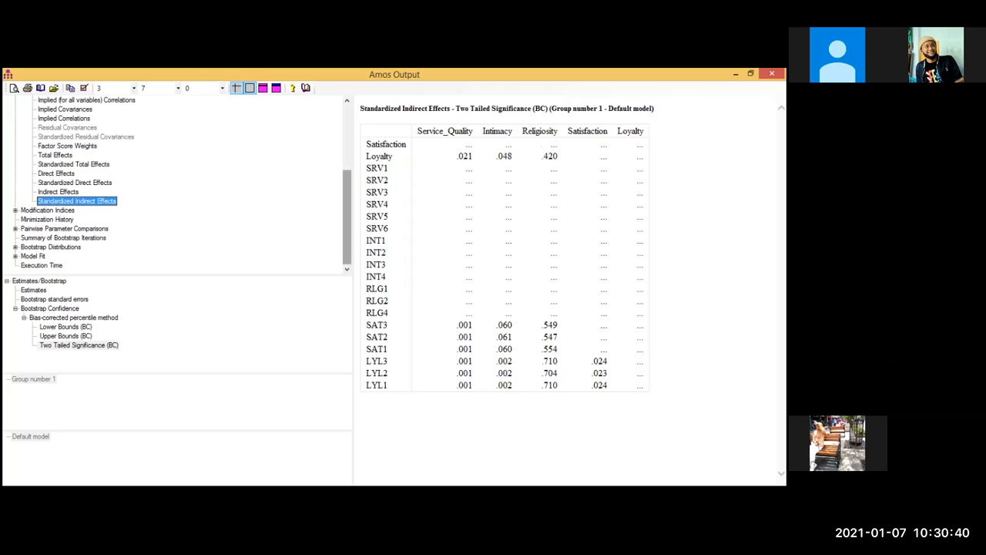
pyautogui.scroll(2, 87, 145)
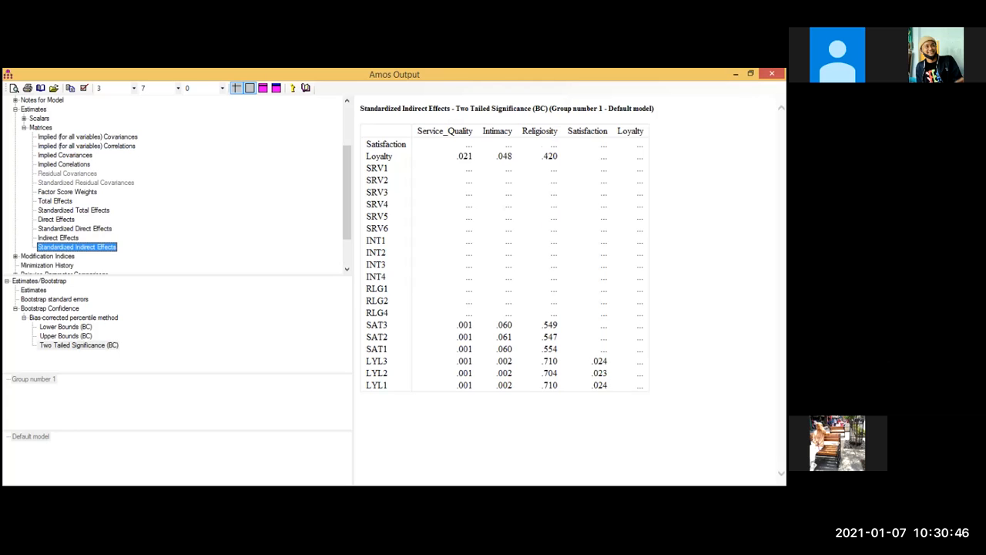
pyautogui.scroll(-1, 177, 185)
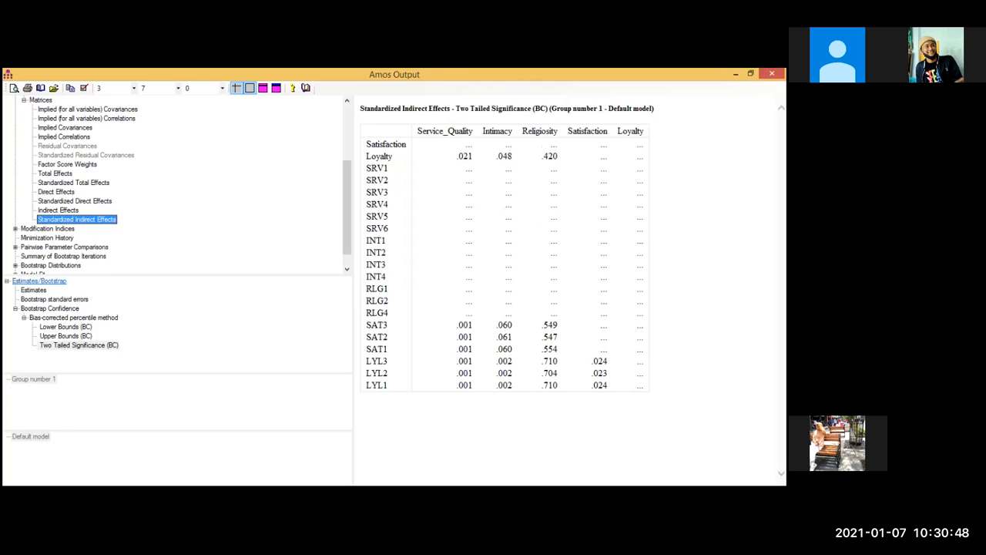
pyautogui.click(33, 290)
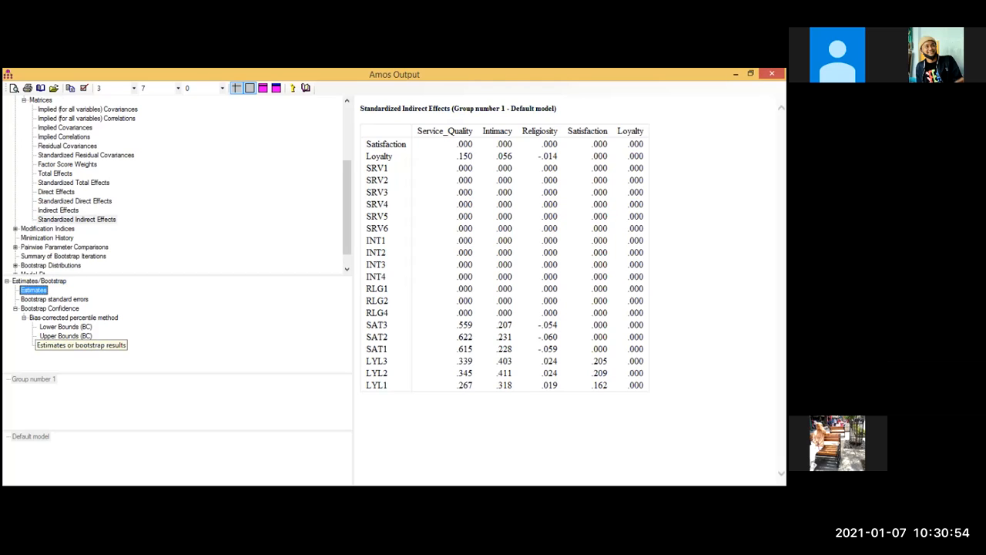
pyautogui.click(77, 345)
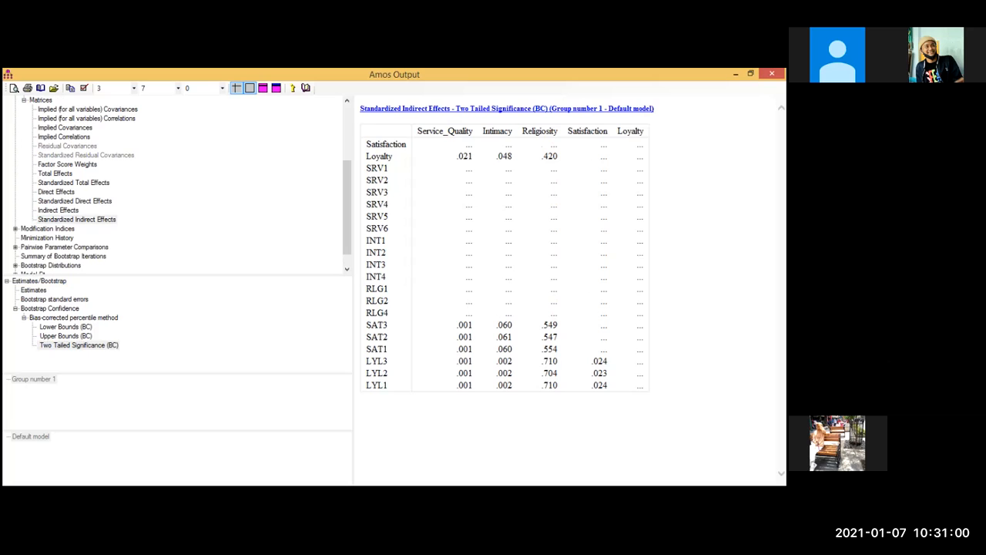
pyautogui.click(502, 109)
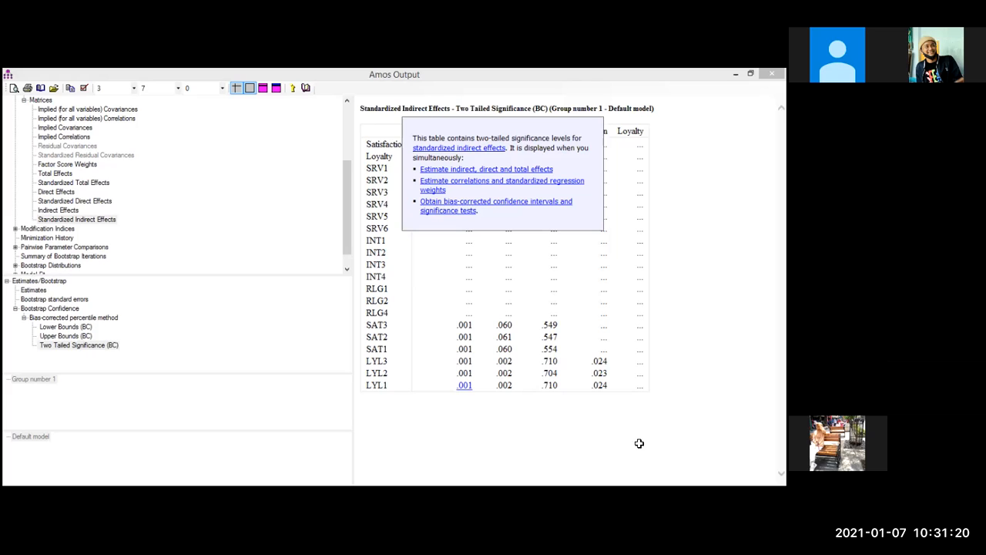
# Step: Switch to the Analisis Data workbook in Excel and bring the mediation results table on the Direct Effect sheet into view
pyautogui.hotkey('alt', 'Tab')
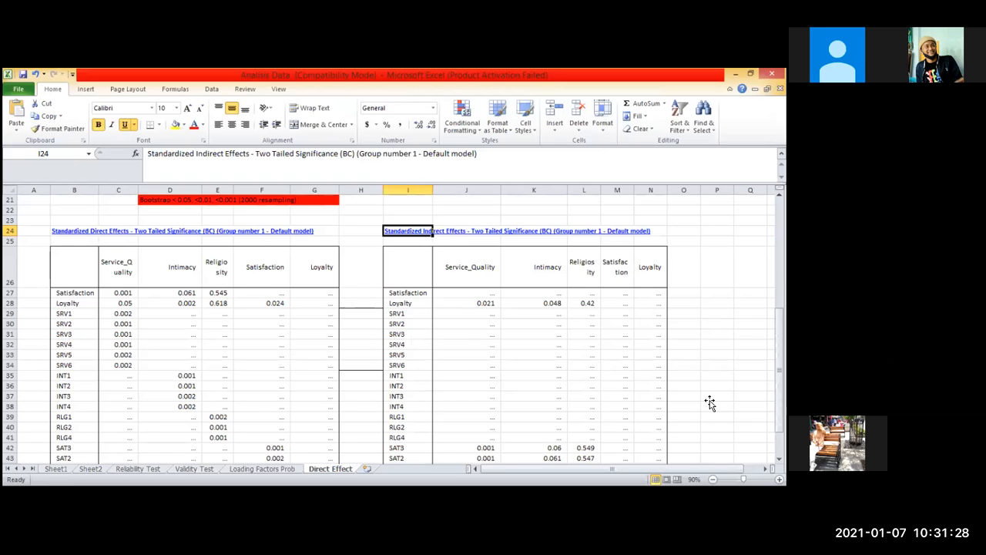
pyautogui.scroll(6, 709, 403)
pyautogui.click(534, 406)
# Step: Fill the whole mediation results table, B16 through K19, with light blue
pyautogui.click(70, 332)
pyautogui.keyDown('shift'); pyautogui.click(509, 364); pyautogui.keyUp('shift')
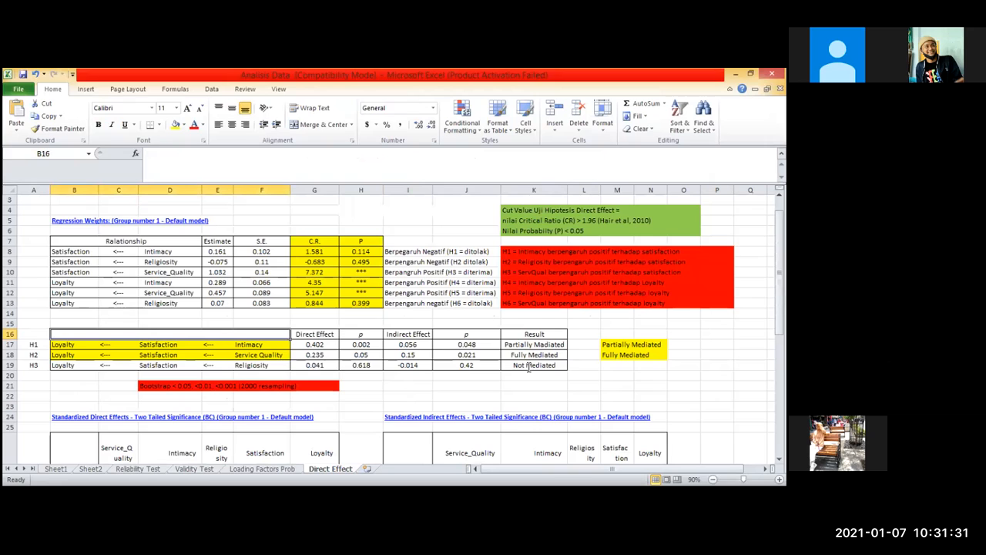
pyautogui.click(183, 124)
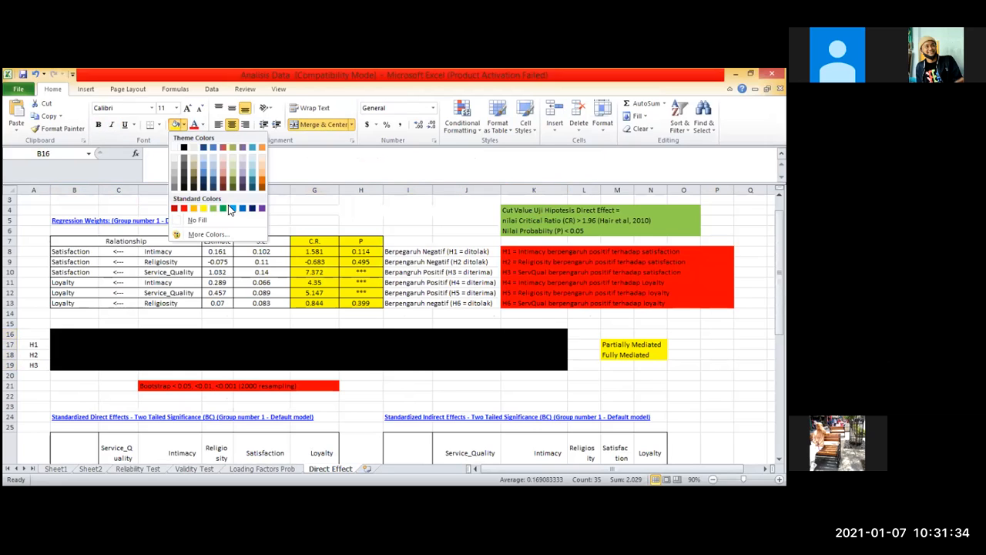
pyautogui.click(233, 208)
pyautogui.click(478, 405)
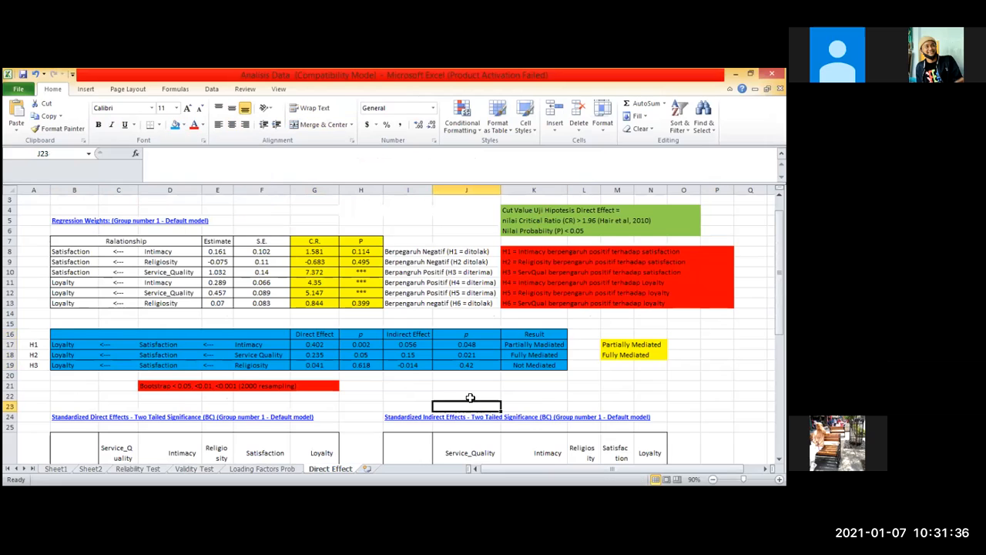
pyautogui.press('Up')
pyautogui.press('Up')
pyautogui.press('Left')
pyautogui.press('Down')
pyautogui.press('Right')
pyautogui.press('Right')
pyautogui.press('Right')
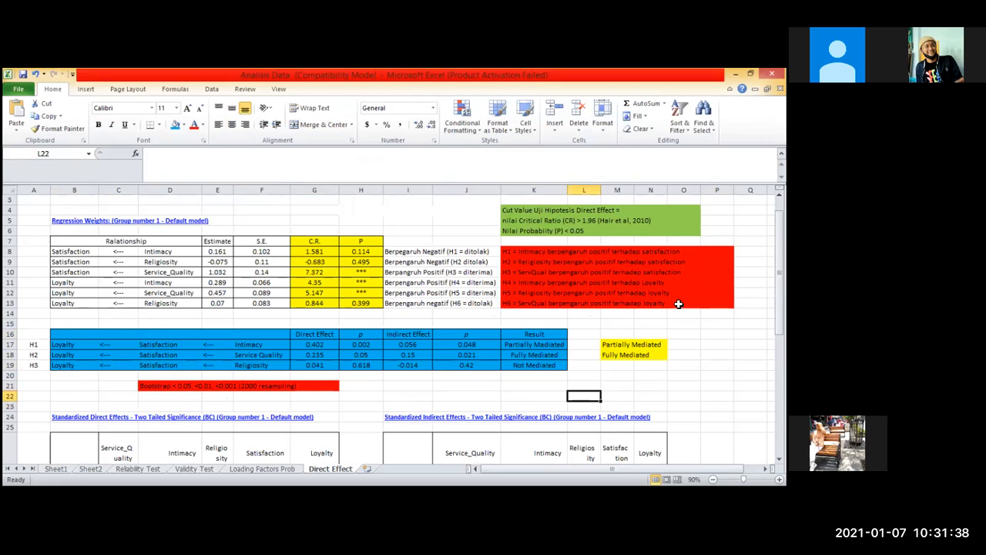
# Step: Enter "Relationship" in the empty merged heading cell of the blue mediation table
pyautogui.moveTo(284, 344); pyautogui.dragTo(131, 332)
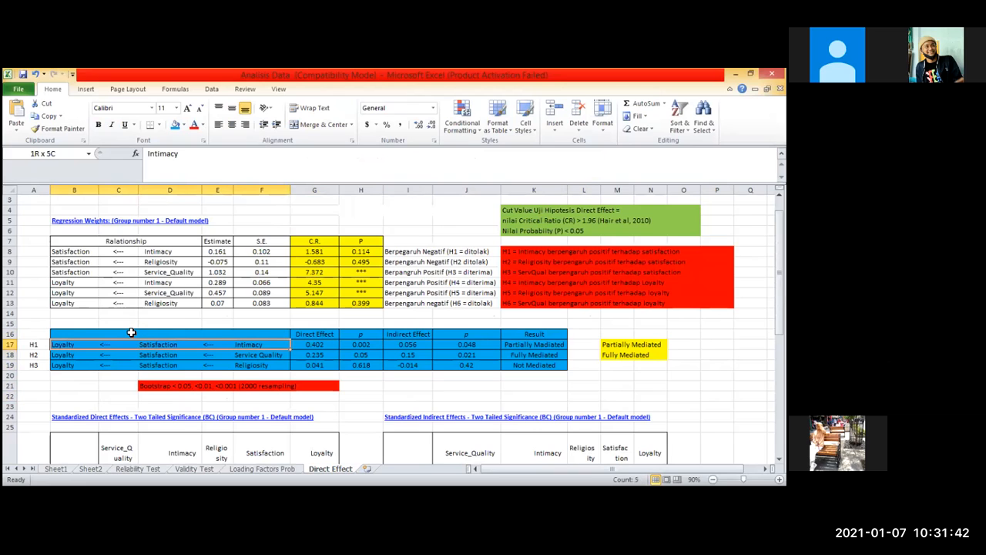
pyautogui.click(171, 333)
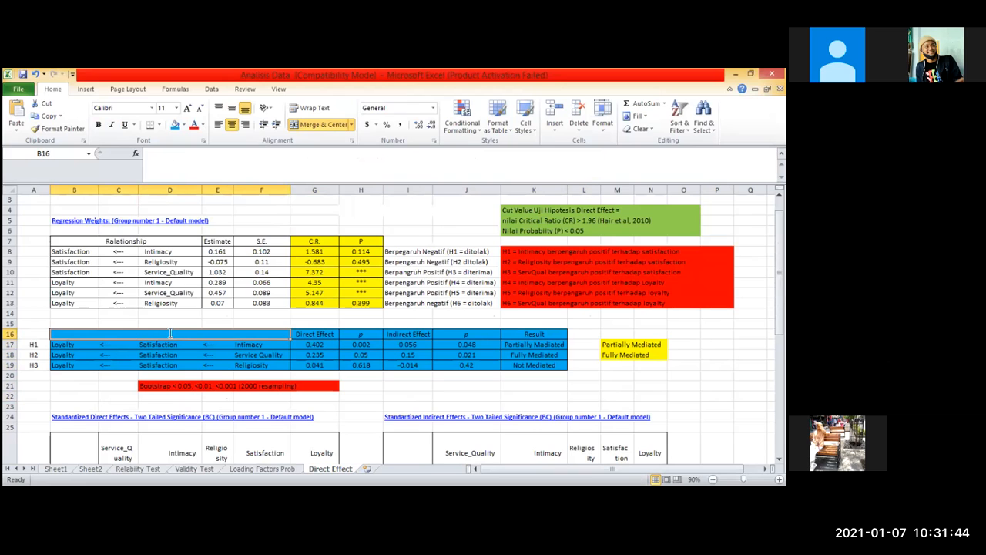
pyautogui.write('Relationship')
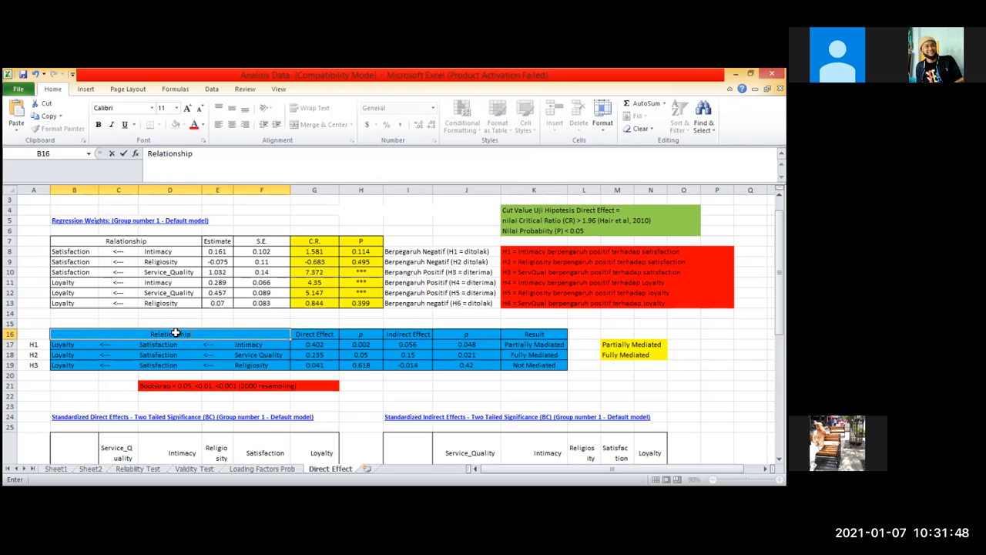
pyautogui.click(425, 378)
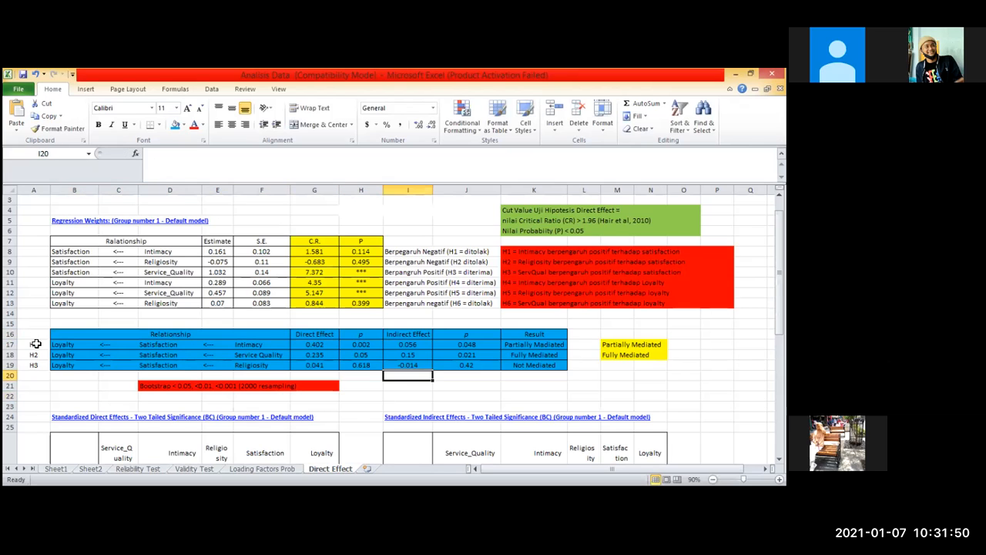
# Step: Examine the H1 row of the mediation table, tracing the path from Intimacy through Satisfaction to Loyalty
pyautogui.click(35, 356)
pyautogui.press('Down')
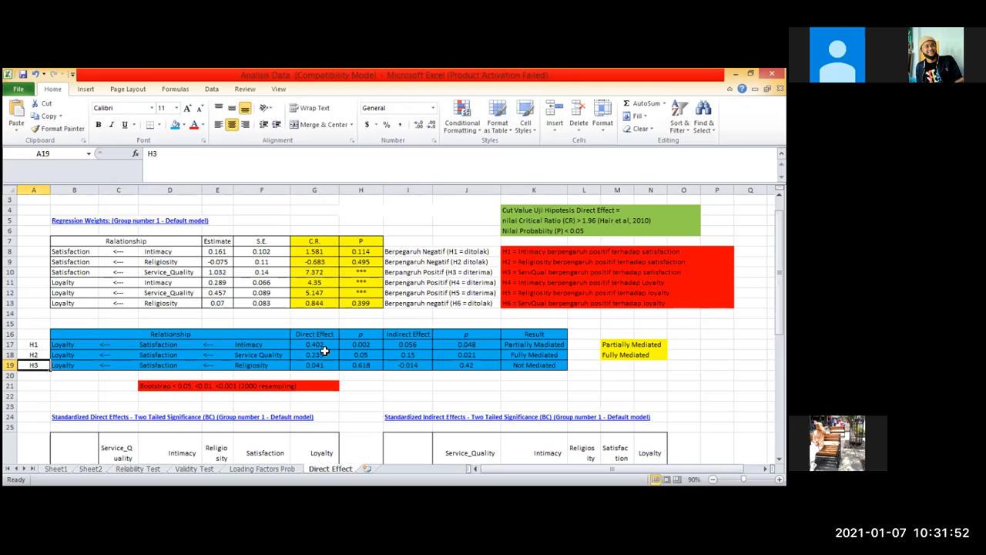
pyautogui.click(250, 342)
pyautogui.click(424, 394)
pyautogui.click(247, 344)
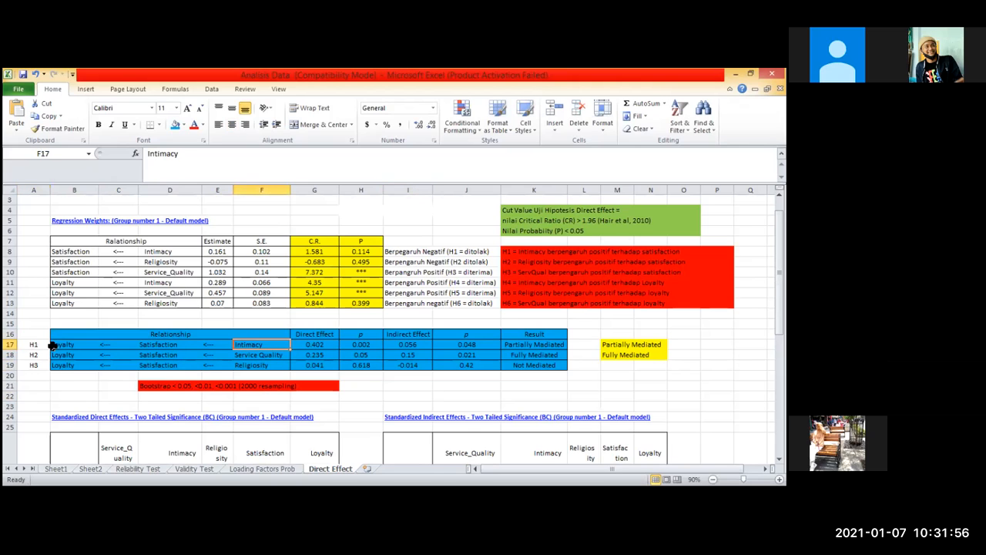
pyautogui.press('Left')
pyautogui.press('Left')
pyautogui.press('Left')
pyautogui.press('Left')
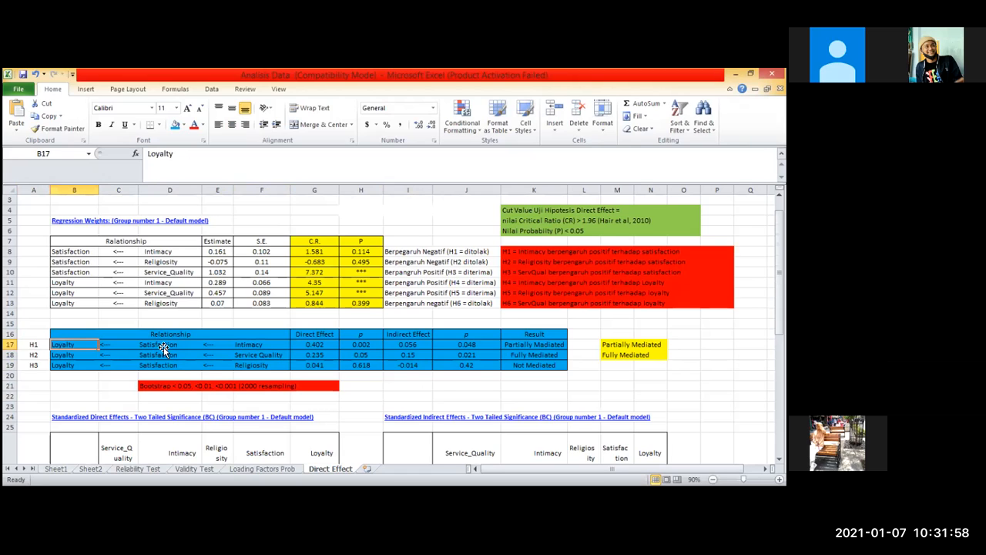
pyautogui.click(165, 349)
pyautogui.press('Right')
pyautogui.press('Right')
pyautogui.press('Down')
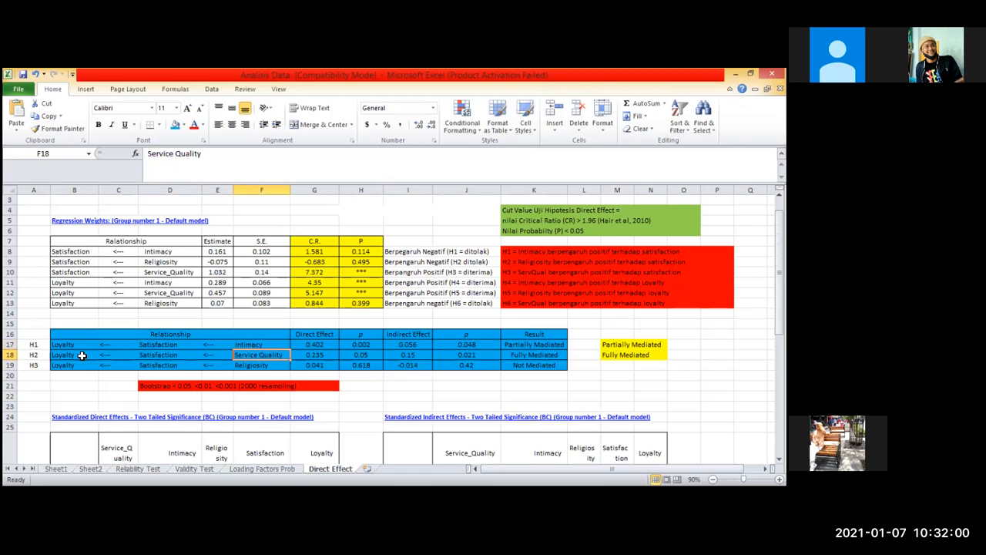
# Step: Examine the H2 and H3 rows, tracing Service Quality and Religiosity through Satisfaction to Loyalty
pyautogui.press('Down')
pyautogui.press('Up')
pyautogui.press('Up')
pyautogui.press('Left')
pyautogui.press('Left')
pyautogui.press('Left')
pyautogui.press('Left')
pyautogui.press('Down')
pyautogui.press('Right')
pyautogui.press('Right')
pyautogui.press('Left')
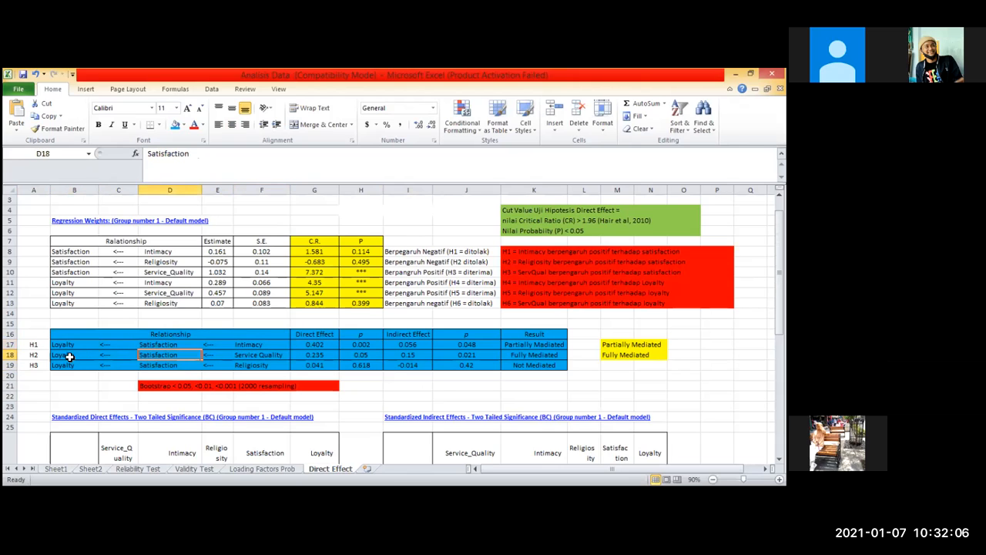
pyautogui.press('Left')
pyautogui.press('Down')
pyautogui.press('Right')
pyautogui.press('Right')
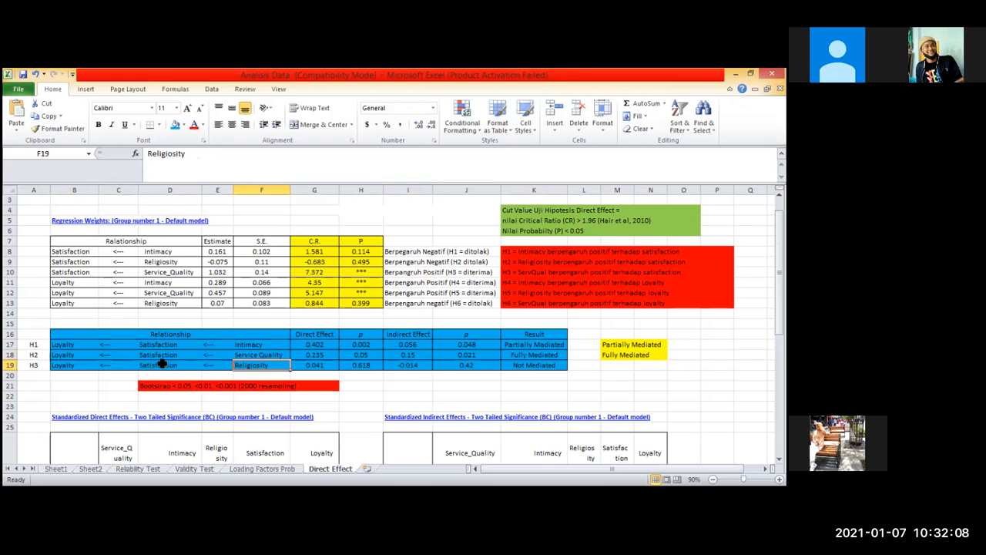
pyautogui.press('Left')
pyautogui.press('Down')
pyautogui.press('Right')
pyautogui.press('Right')
pyautogui.press('Right')
pyautogui.press('Right')
pyautogui.press('Right')
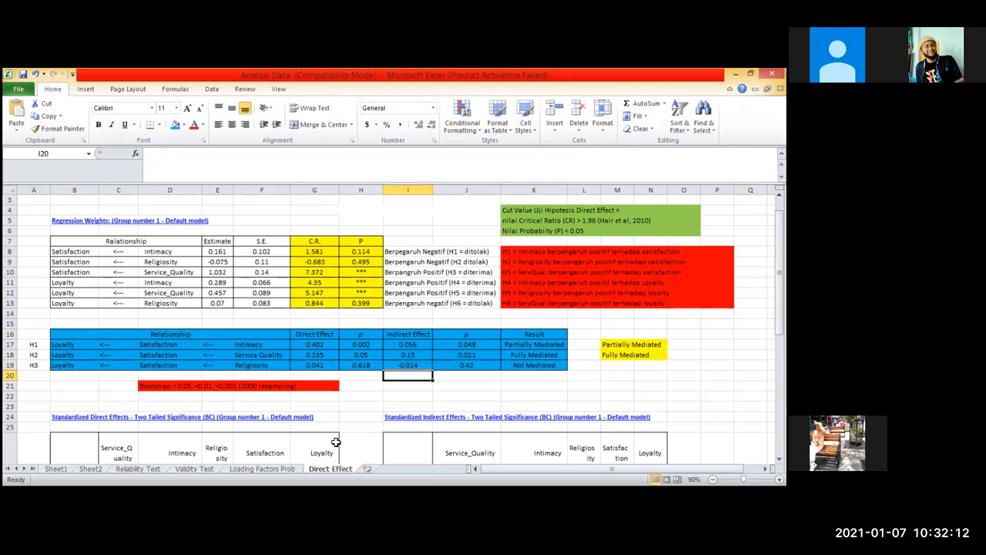
# Step: Undo the blue fill and the earlier heading entry, and re-enter "Relationship" as the merged heading over columns B to F
pyautogui.press('Up')
pyautogui.press('Up')
pyautogui.press('Up')
pyautogui.press('Up')
pyautogui.press('Left')
pyautogui.press('Left')
pyautogui.press('Left')
pyautogui.press('Delete')
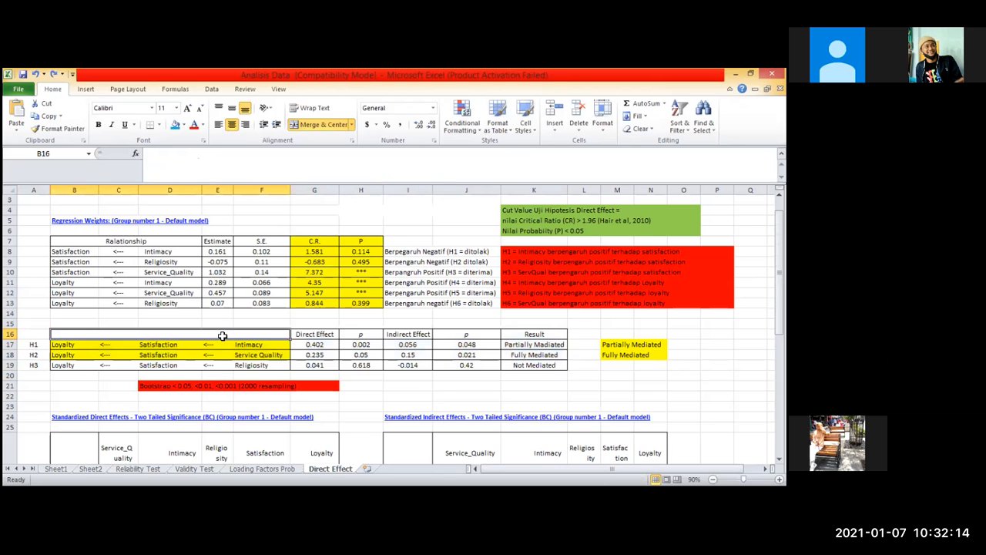
pyautogui.write('Rel')
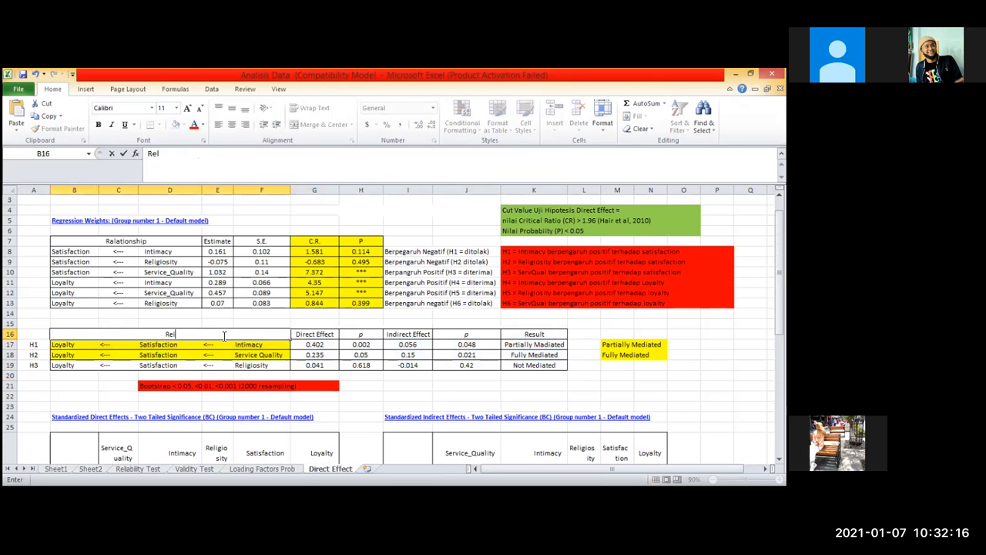
pyautogui.write('ationship')
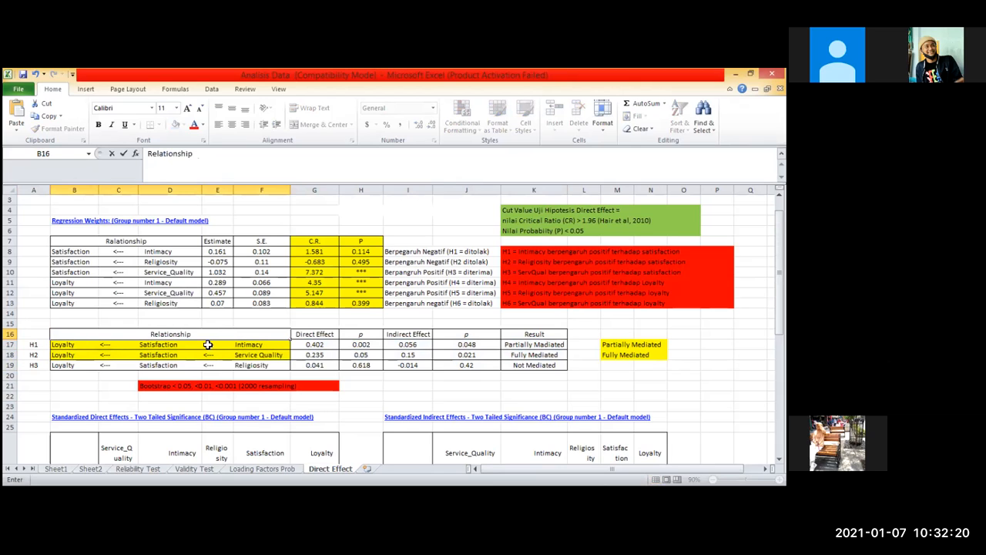
pyautogui.click(466, 416)
# Step: Remove the yellow fill from the H1 and H2 relationship cells in the mediation table
pyautogui.moveTo(69, 344); pyautogui.dragTo(258, 349)
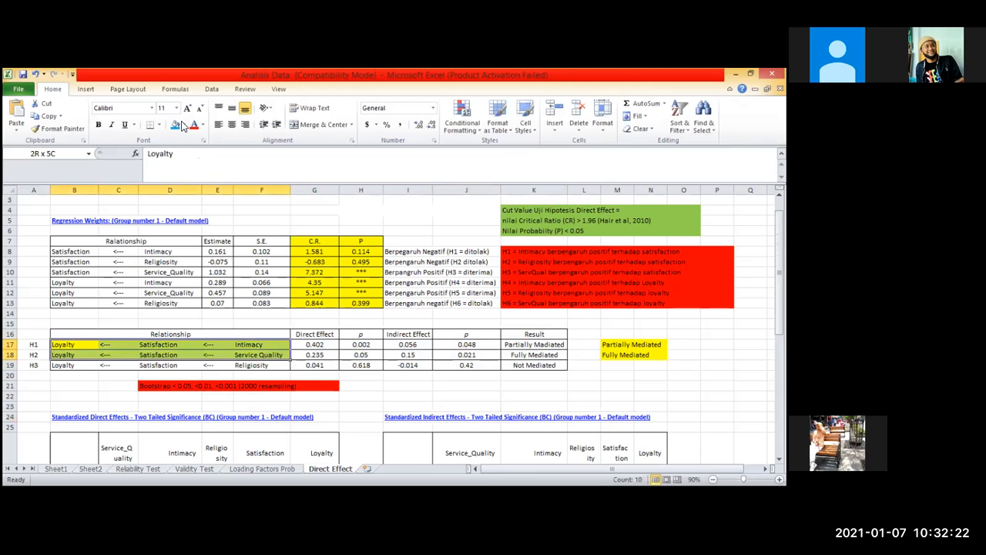
pyautogui.click(185, 126)
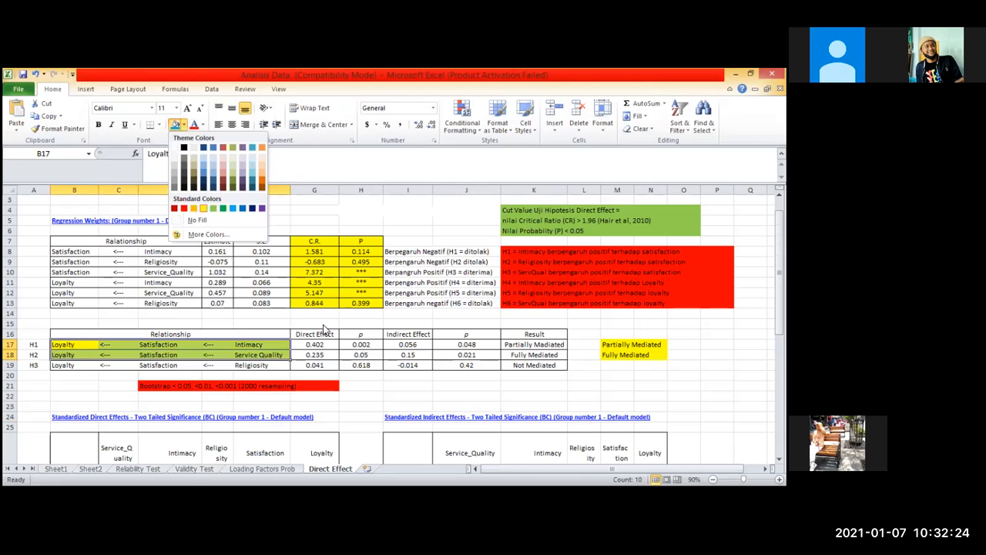
pyautogui.click(185, 126)
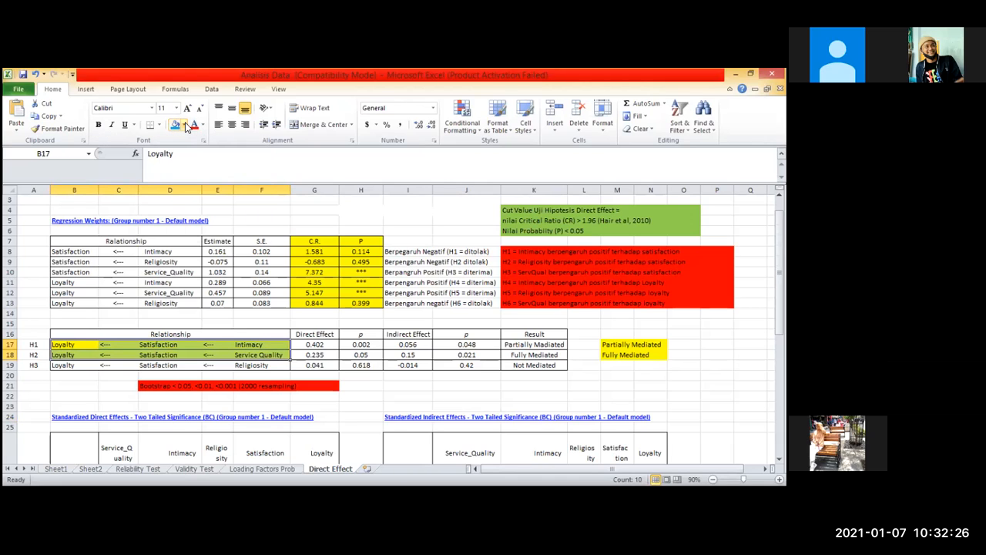
# Step: Review the Direct Effect, Indirect Effect, p and Result columns of the mediation table
pyautogui.moveTo(323, 333); pyautogui.dragTo(534, 332)
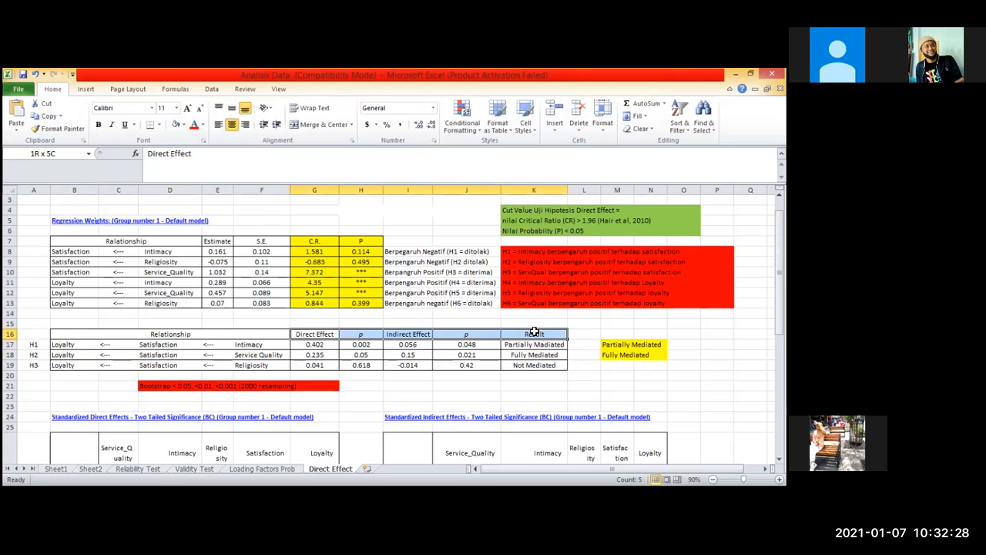
pyautogui.moveTo(321, 360); pyautogui.dragTo(368, 368)
pyautogui.moveTo(408, 335); pyautogui.dragTo(422, 366)
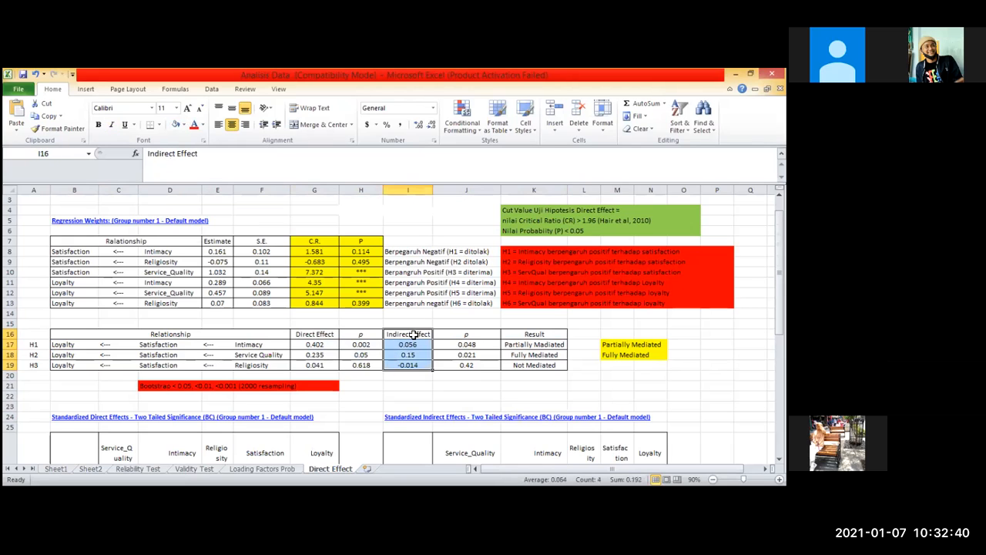
pyautogui.click(479, 329)
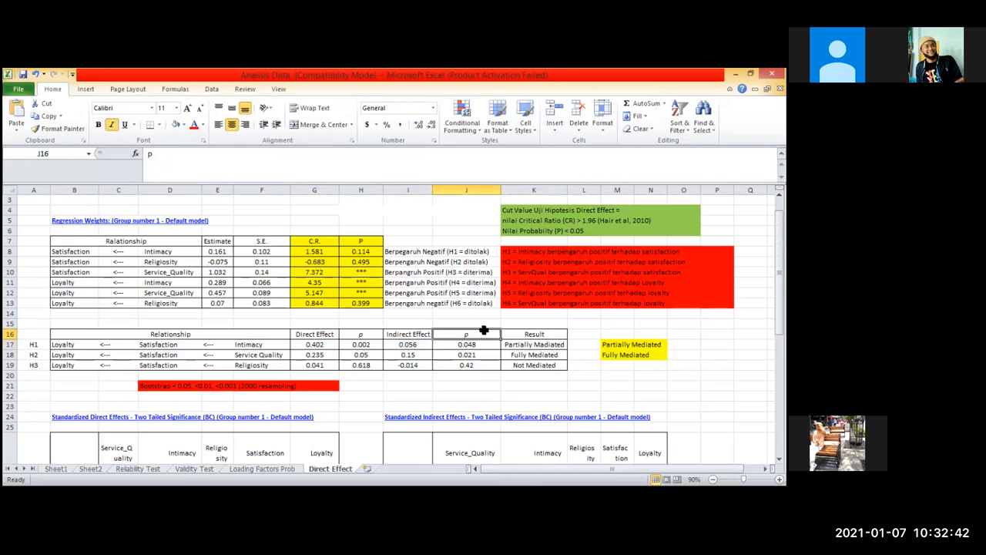
pyautogui.click(431, 333)
pyautogui.click(519, 334)
# Step: Clear all effect, p and result entries for H1 to H3 and select the H1 Result cell
pyautogui.moveTo(321, 346); pyautogui.dragTo(539, 366)
pyautogui.press('Delete')
pyautogui.click(647, 396)
pyautogui.click(547, 348)
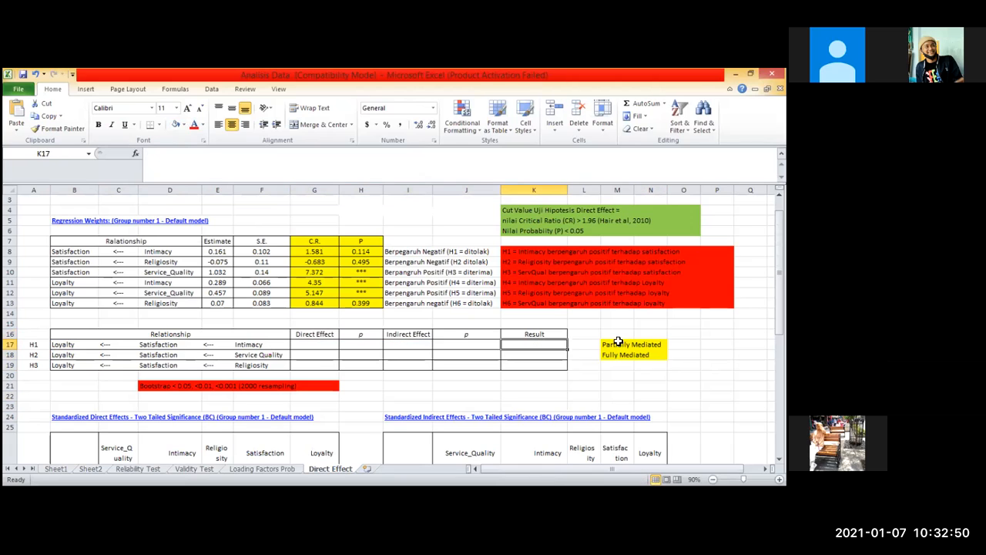
# Step: Examine the Partially Mediated and Fully Mediated labels beside the mediation table
pyautogui.click(617, 346)
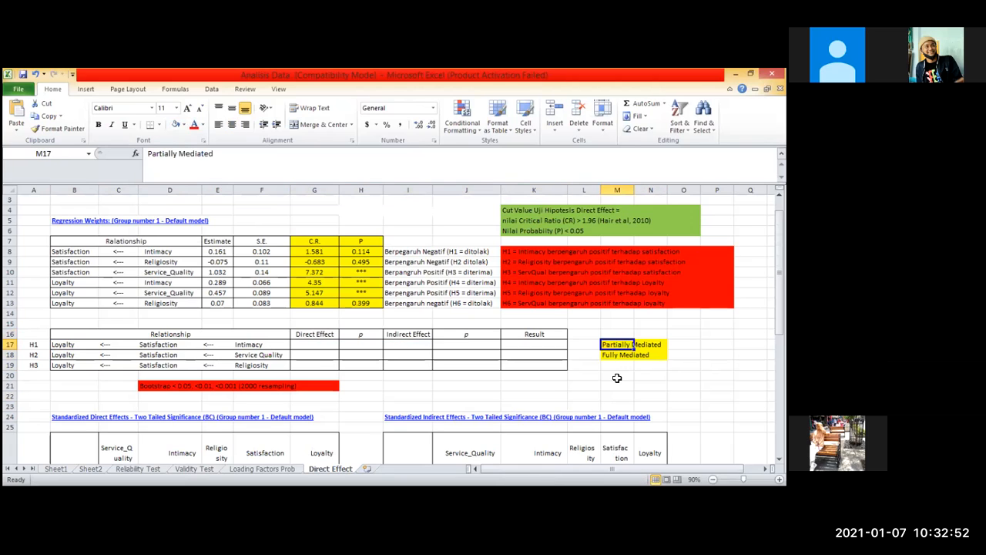
pyautogui.press('Down')
pyautogui.press('Down')
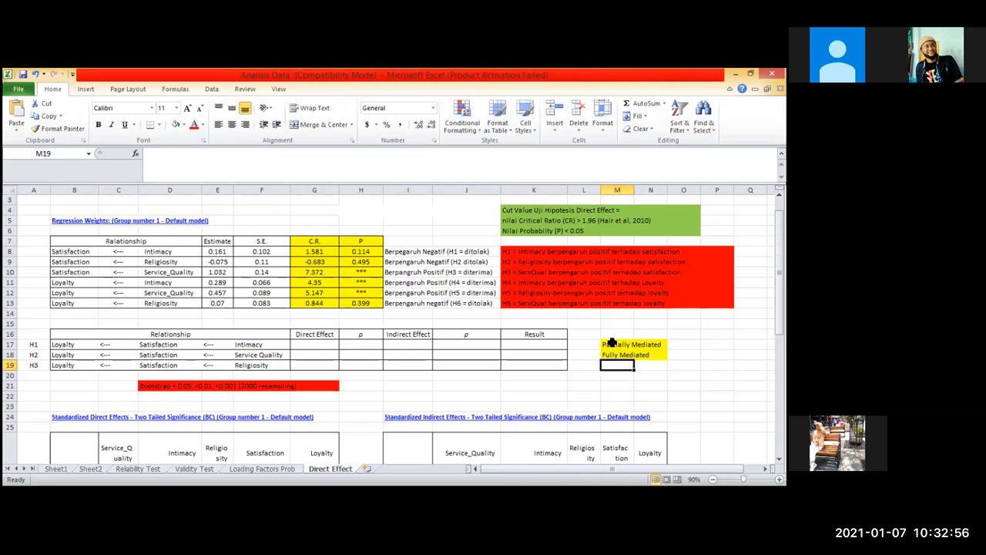
pyautogui.press('Up')
pyautogui.press('Up')
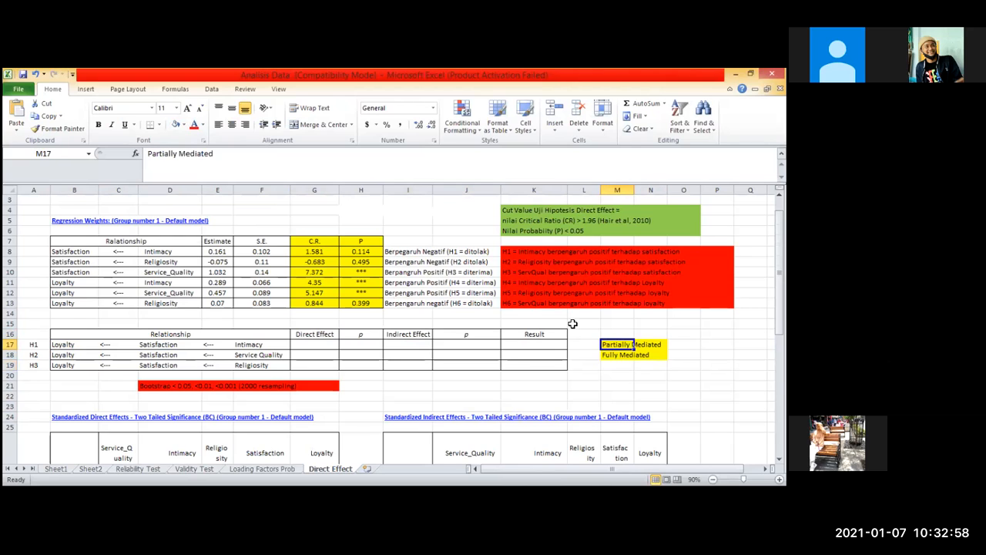
pyautogui.scroll(-3, 568, 321)
pyautogui.click(534, 282)
pyautogui.scroll(1, 355, 297)
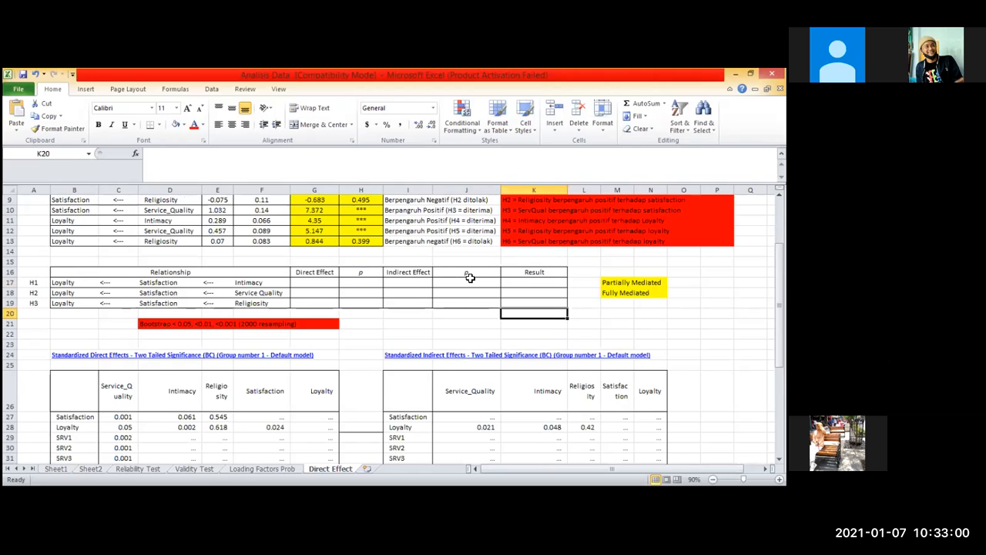
# Step: Examine the direct and indirect p columns for H1 to H3 together with the significance tables below
pyautogui.moveTo(361, 282); pyautogui.dragTo(360, 303)
pyautogui.click(456, 292)
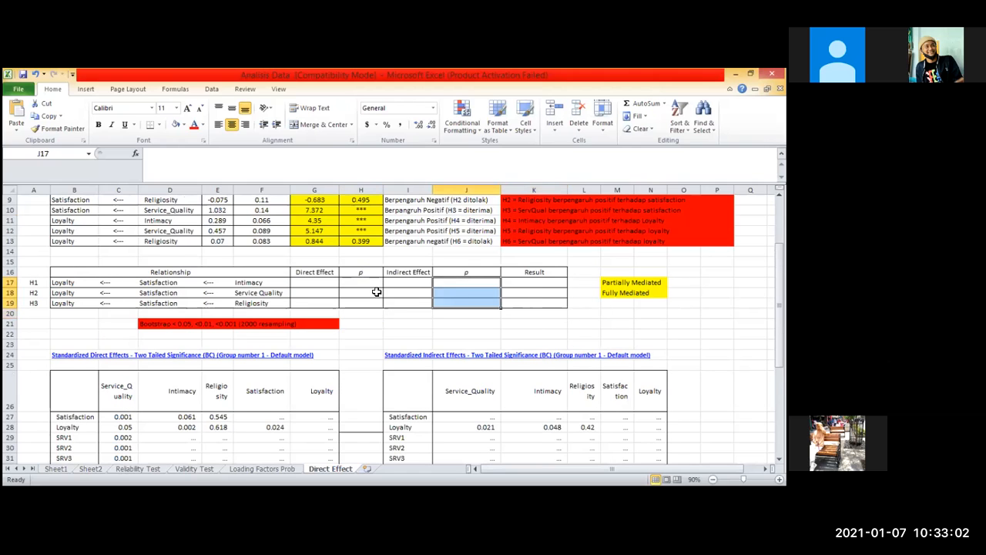
pyautogui.scroll(-1, 376, 291)
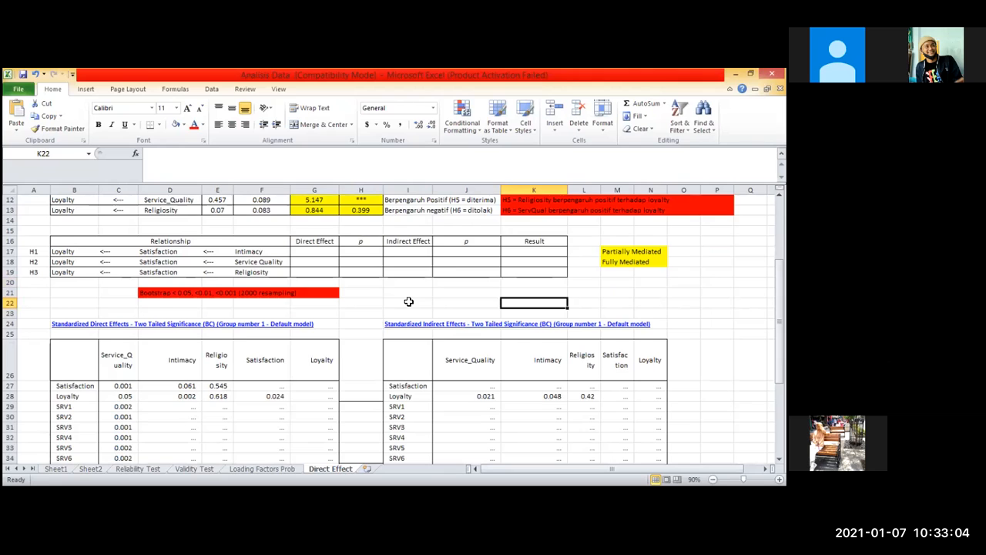
pyautogui.scroll(-1, 408, 301)
pyautogui.scroll(1, 154, 255)
pyautogui.click(408, 292)
pyautogui.press('Up')
pyautogui.press('Up')
pyautogui.press('Up')
pyautogui.press('Up')
pyautogui.press('Left')
pyautogui.scroll(-1, 59, 290)
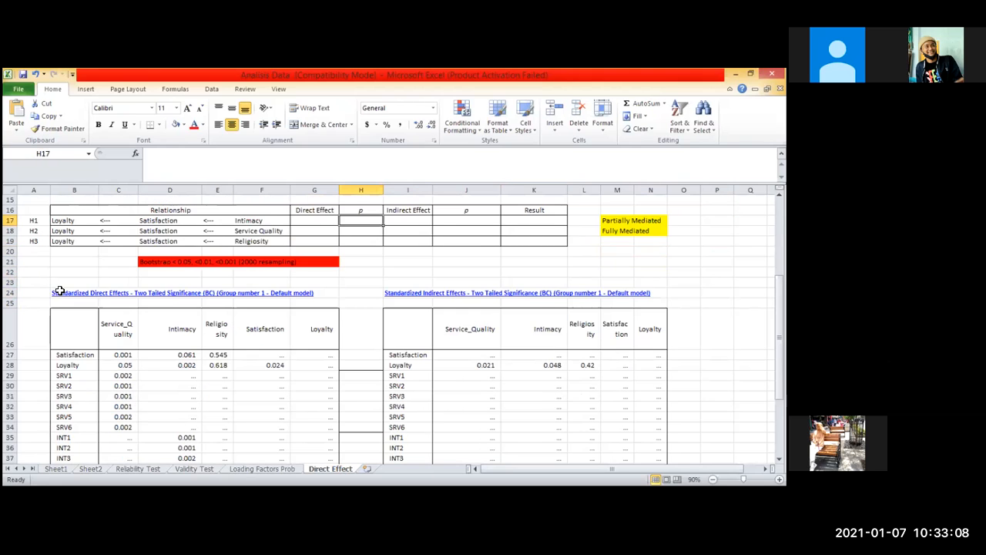
# Step: Compare the H1 relationship and its direct effect p cell with the Standardized Direct Effects significance table
pyautogui.press('Up')
pyautogui.press('Left')
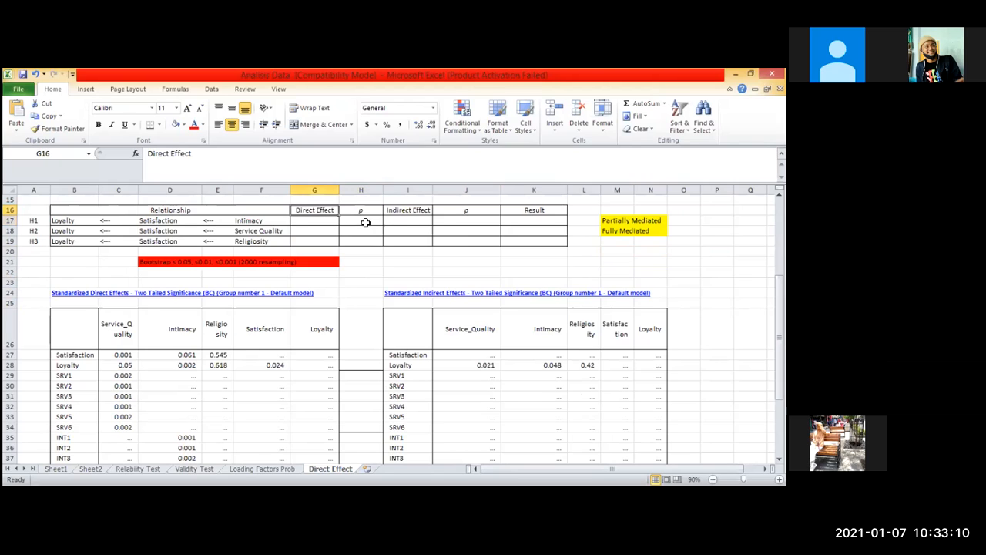
pyautogui.press('Down')
pyautogui.press('Right')
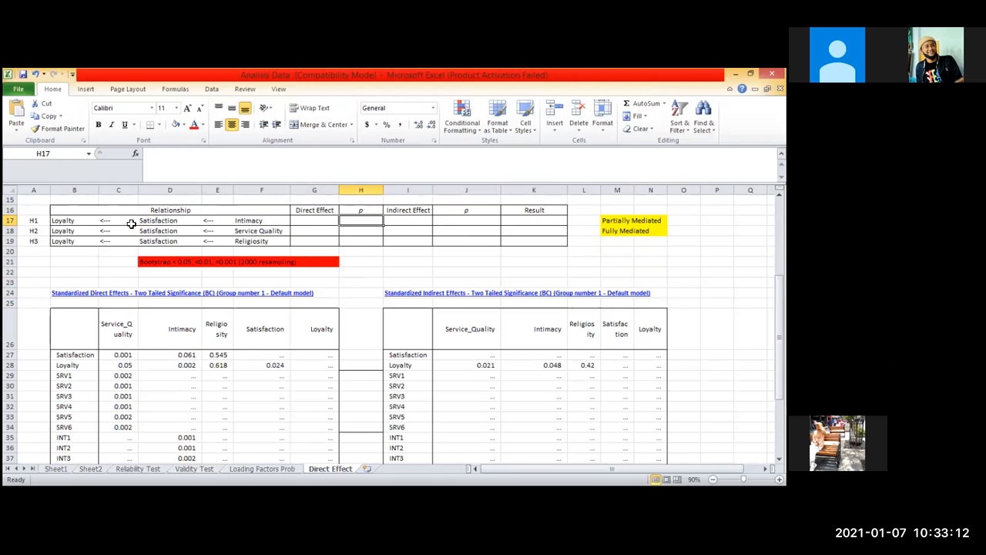
pyautogui.moveTo(256, 225); pyautogui.dragTo(262, 221)
pyautogui.click(349, 220)
pyautogui.click(135, 362)
pyautogui.scroll(-2, 112, 338)
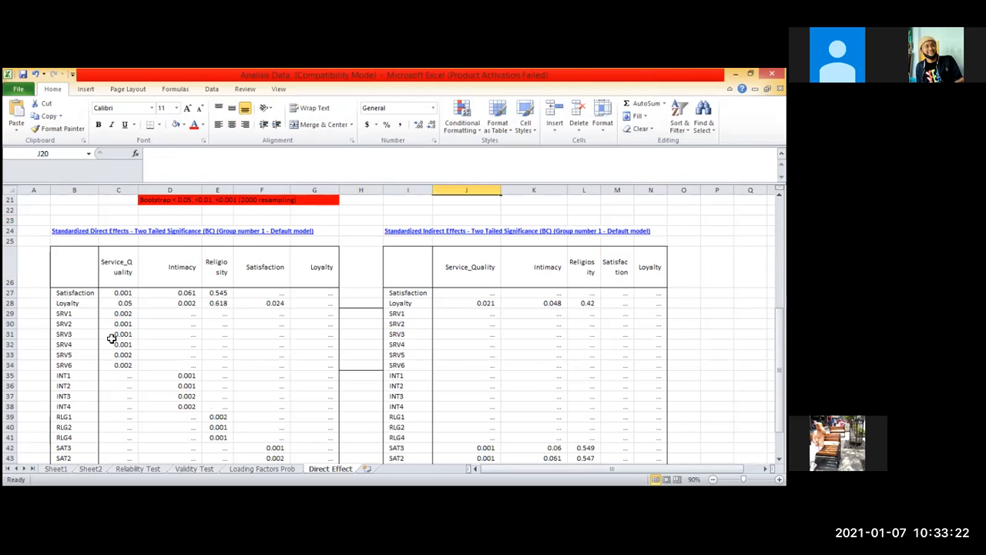
# Step: Delete the SRV1 to LYL1 rows from both the direct and indirect effects significance tables, keeping the Satisfaction and Loyalty rows
pyautogui.moveTo(66, 313); pyautogui.dragTo(115, 316)
pyautogui.click(534, 365)
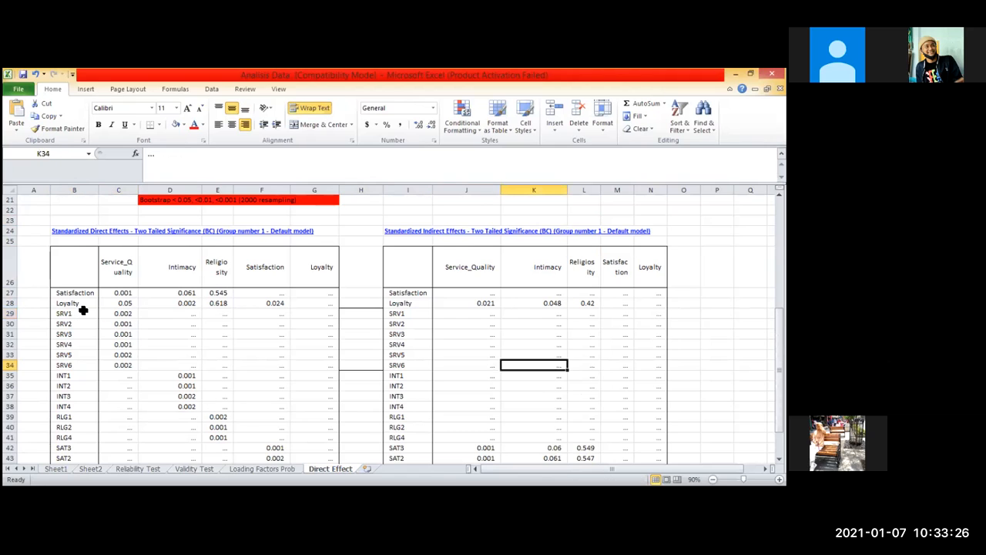
pyautogui.moveTo(67, 314); pyautogui.dragTo(594, 412)
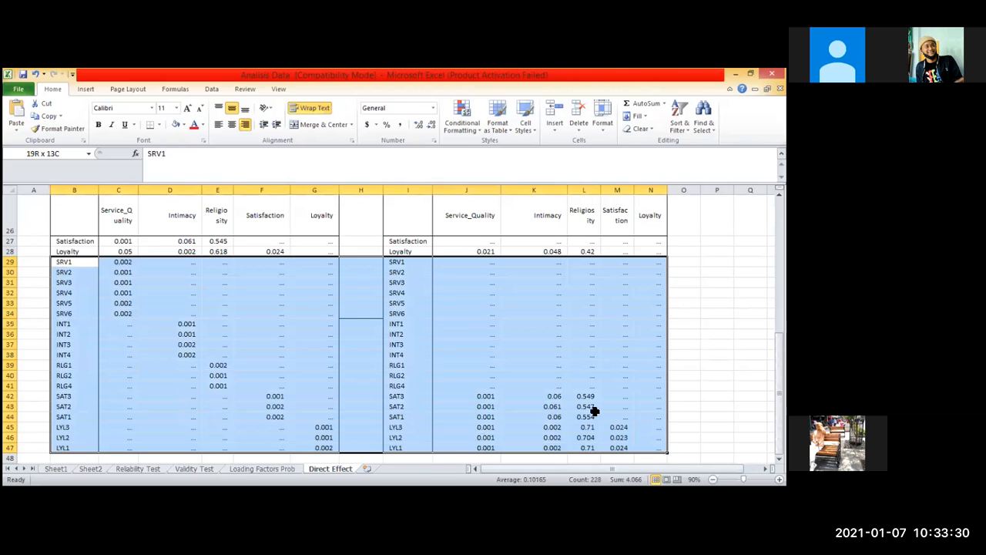
pyautogui.rightClick(610, 260)
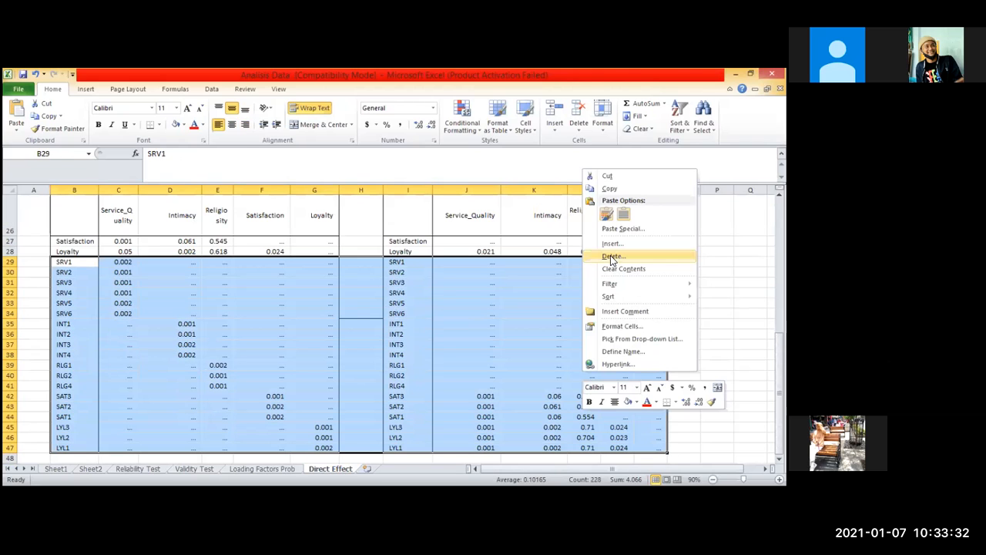
pyautogui.click(611, 259)
pyautogui.click(599, 288)
pyautogui.moveTo(97, 344); pyautogui.dragTo(654, 344)
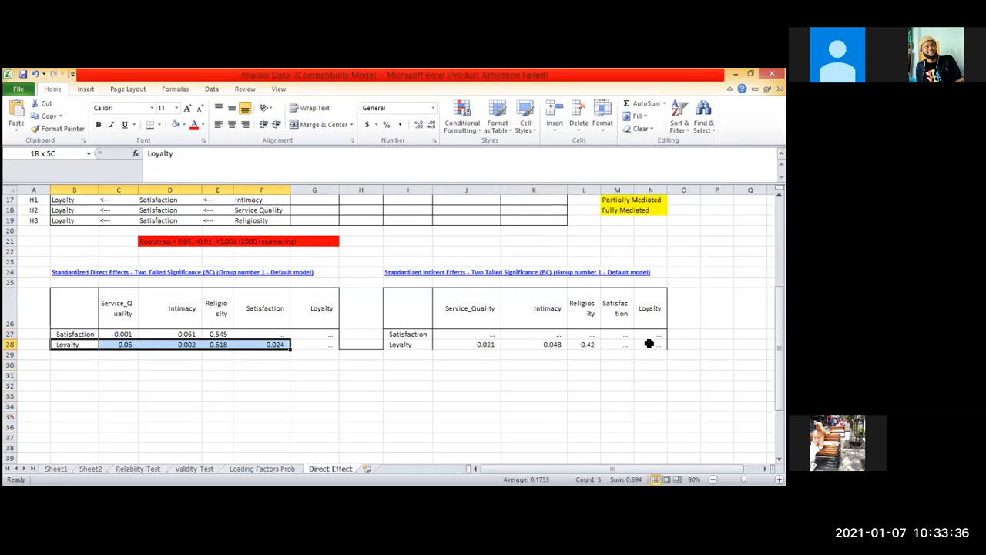
pyautogui.click(408, 385)
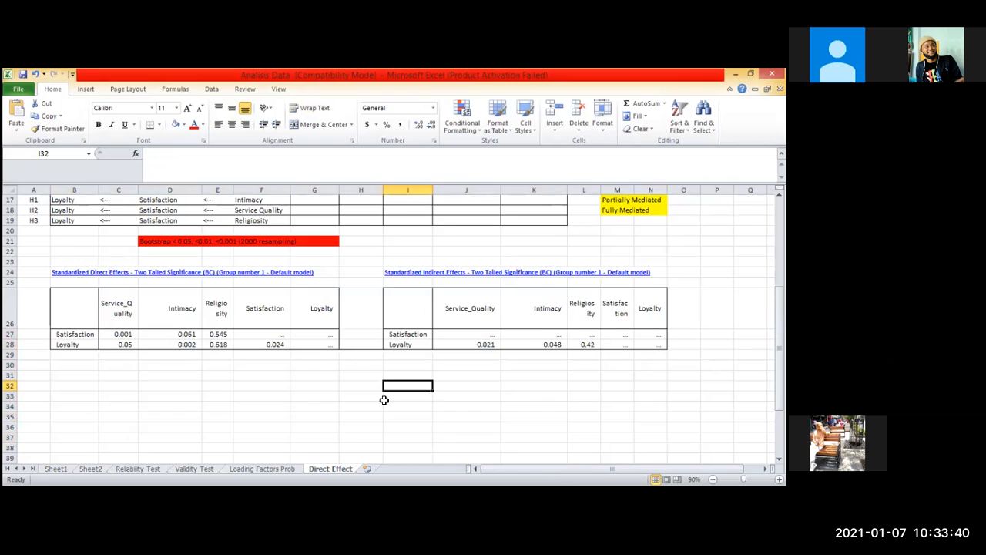
# Step: Annotate the direct effects significance table with freehand lines from Intimacy and Loyalty, circling their intersection value for H1
pyautogui.scroll(3, 384, 400)
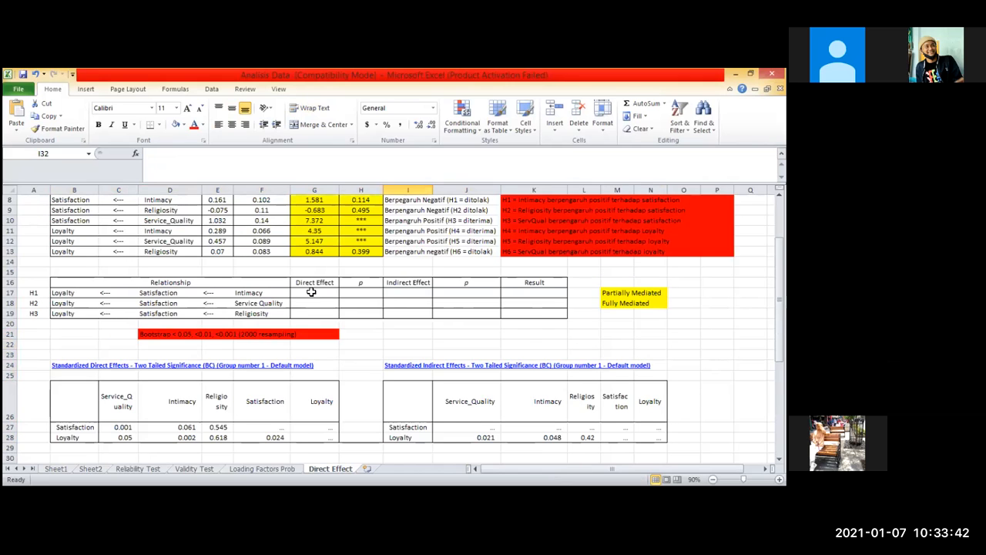
pyautogui.click(357, 292)
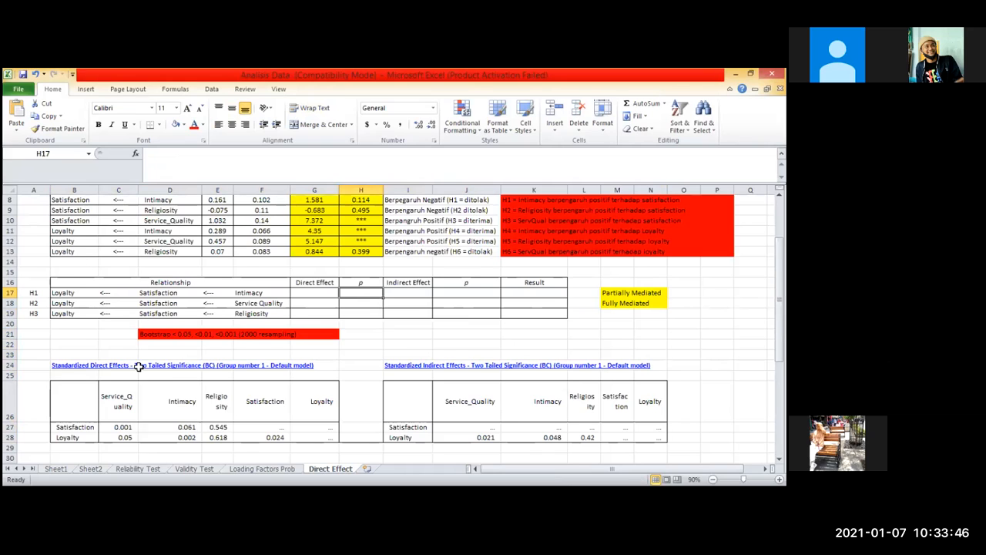
pyautogui.click(74, 293)
pyautogui.scroll(-1, 226, 393)
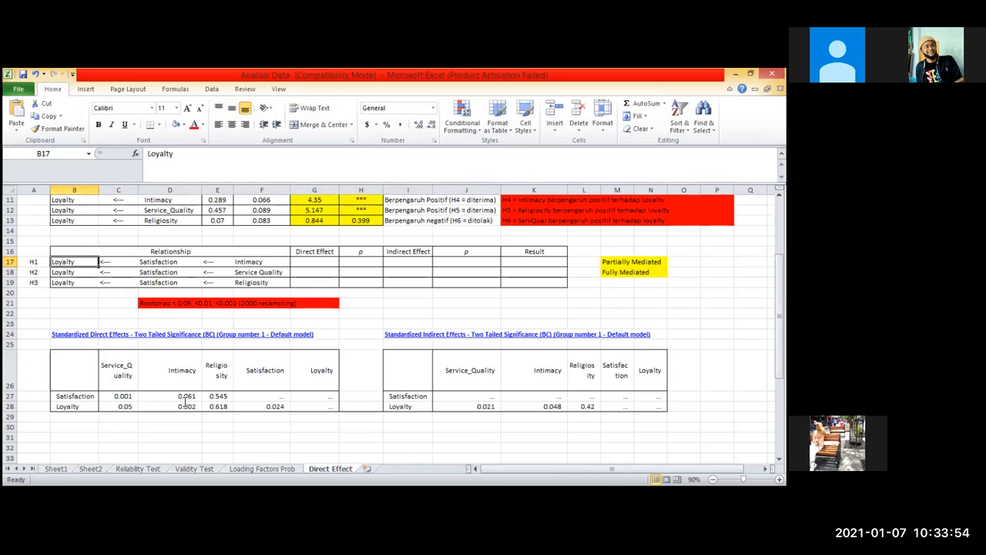
pyautogui.click(199, 375)
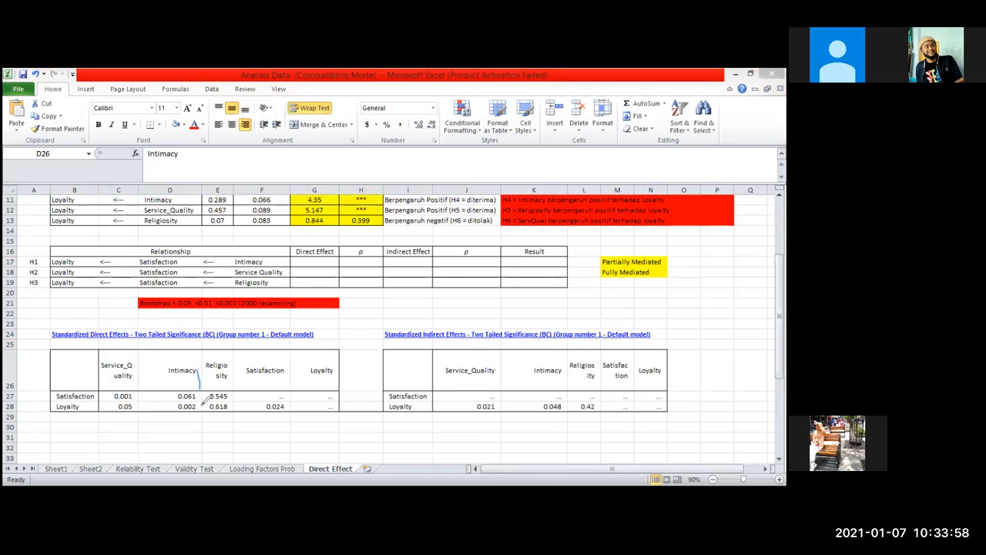
pyautogui.moveTo(77, 416)
pyautogui.mouseDown()
pyautogui.moveTo(197, 410)
pyautogui.moveTo(200, 397)
pyautogui.moveTo(178, 396)
pyautogui.moveTo(185, 412)
pyautogui.moveTo(199, 406)
pyautogui.mouseUp()
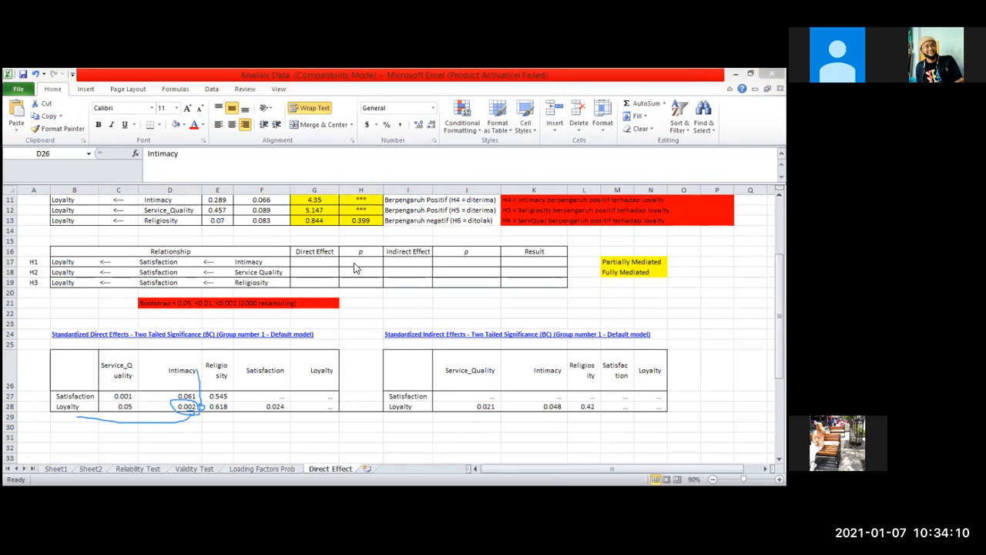
# Step: Enter 0.002 as the direct effect p value for H1 in the mediation table
pyautogui.moveTo(362, 262); pyautogui.dragTo(366, 269)
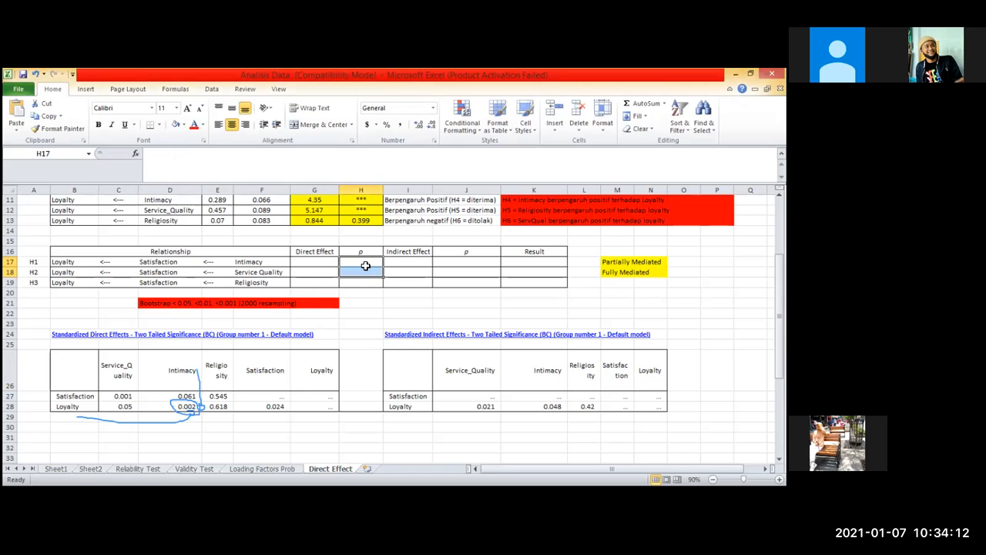
pyautogui.click(369, 261)
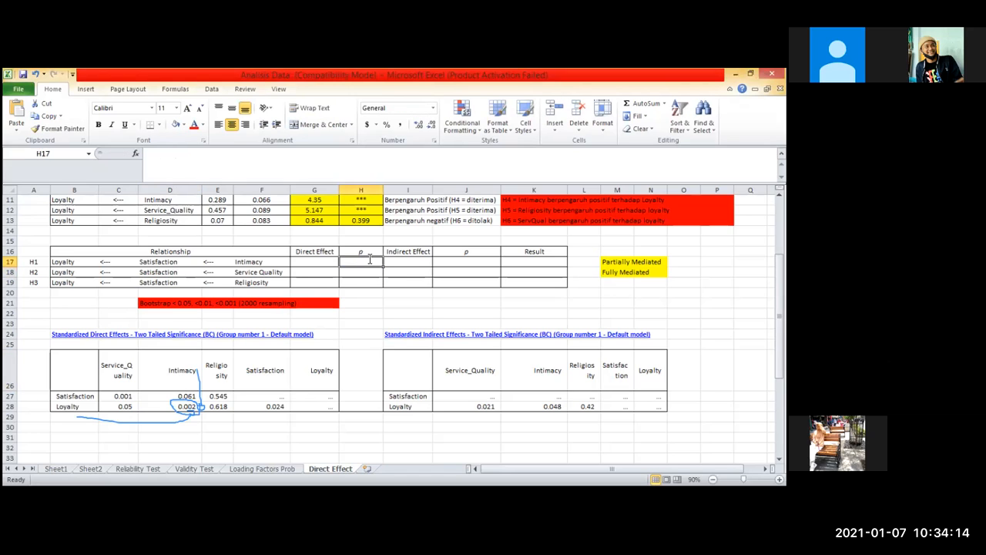
pyautogui.write('0.00')
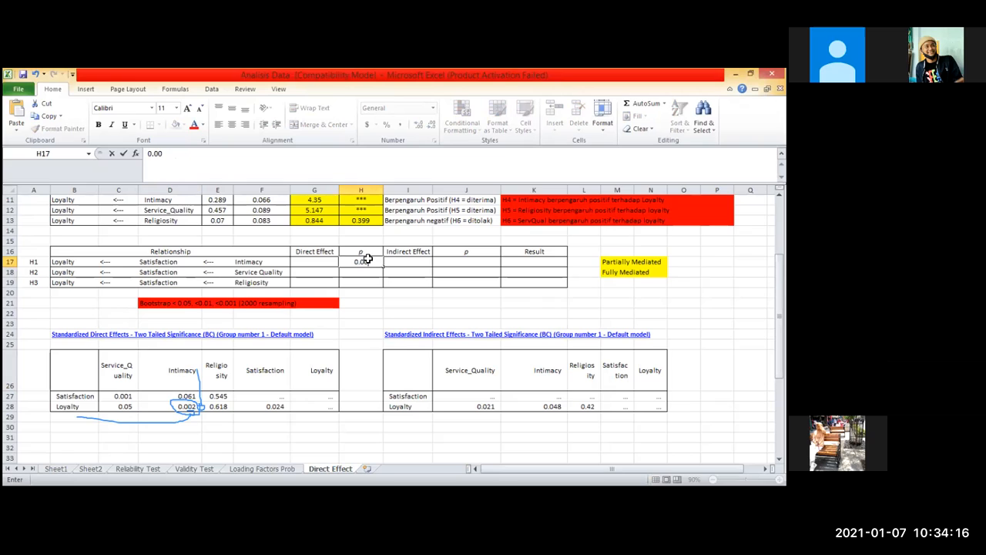
pyautogui.write('2')
pyautogui.press('Return')
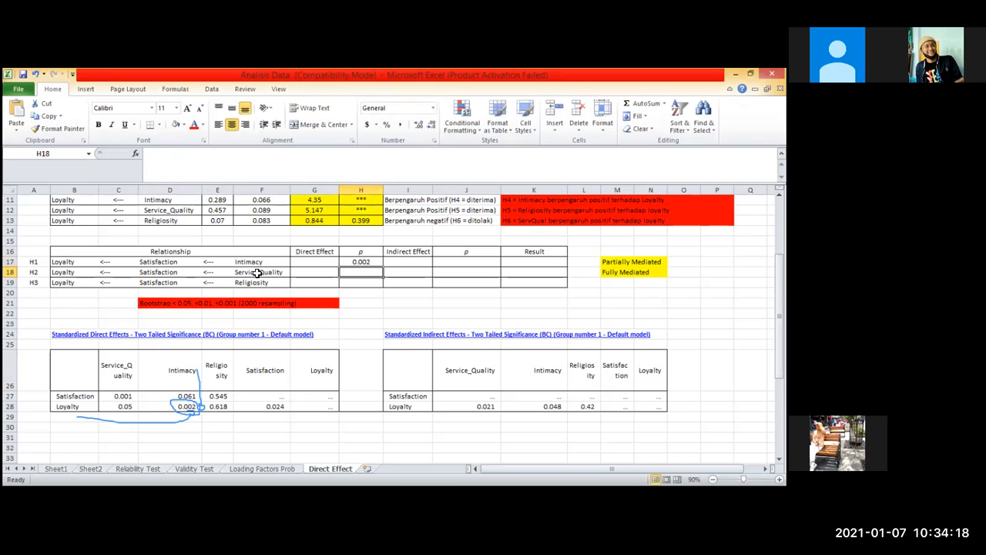
# Step: Find the Service_Quality to Loyalty direct effect significance and enter 0.05 as the direct effect p value for H2
pyautogui.click(118, 373)
pyautogui.click(121, 407)
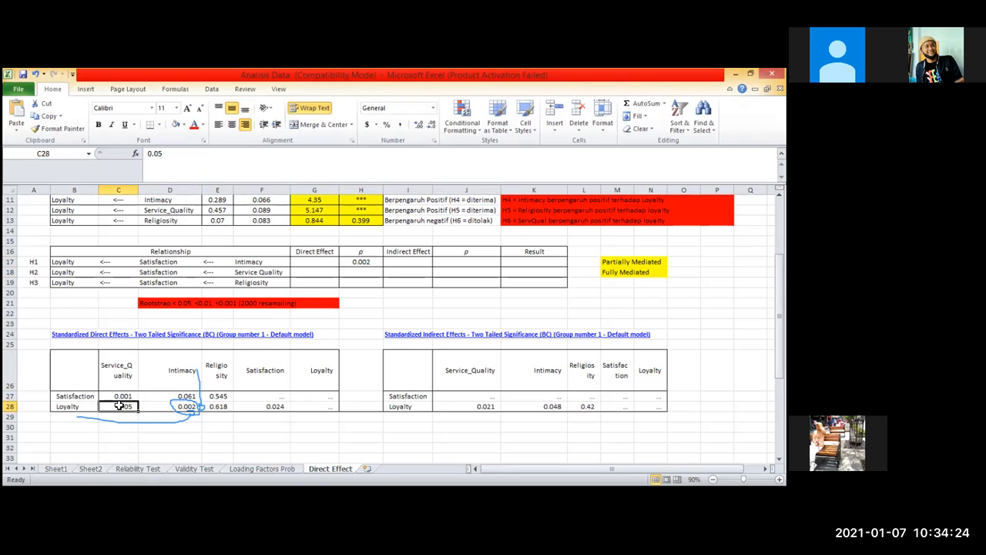
pyautogui.click(385, 271)
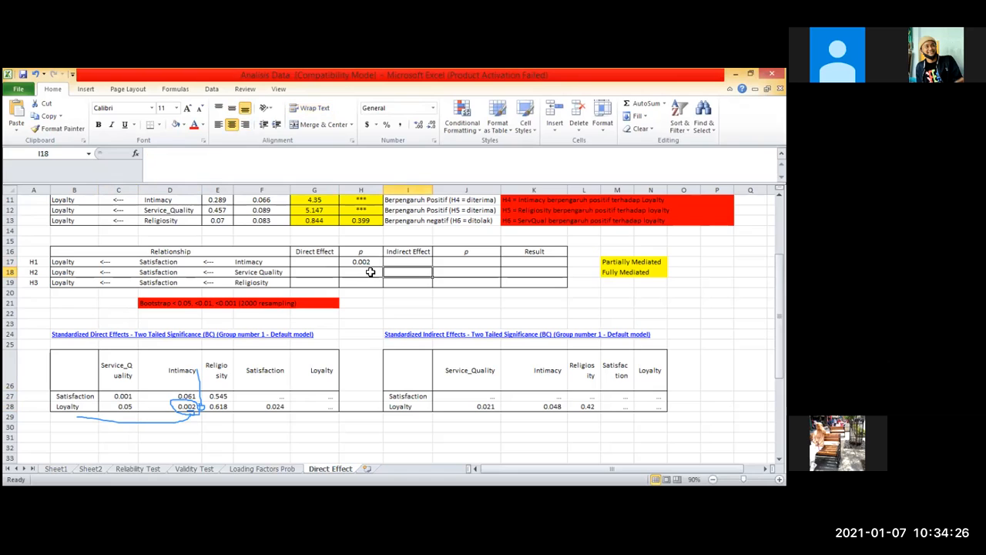
pyautogui.click(371, 271)
pyautogui.write('0.05')
pyautogui.press('Return')
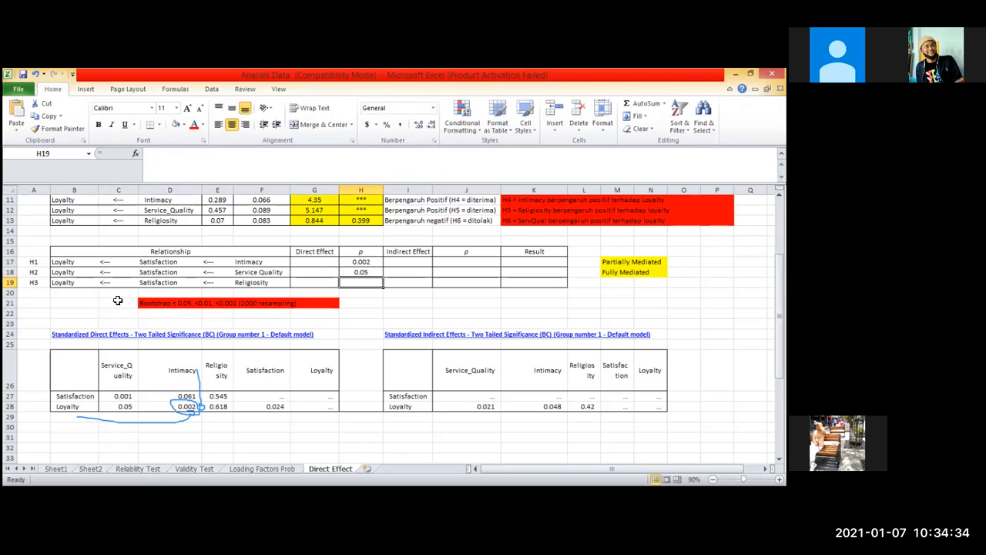
# Step: Find the Religiosity to Loyalty direct effect significance and enter 0.618 as the direct effect p value for H3
pyautogui.click(62, 333)
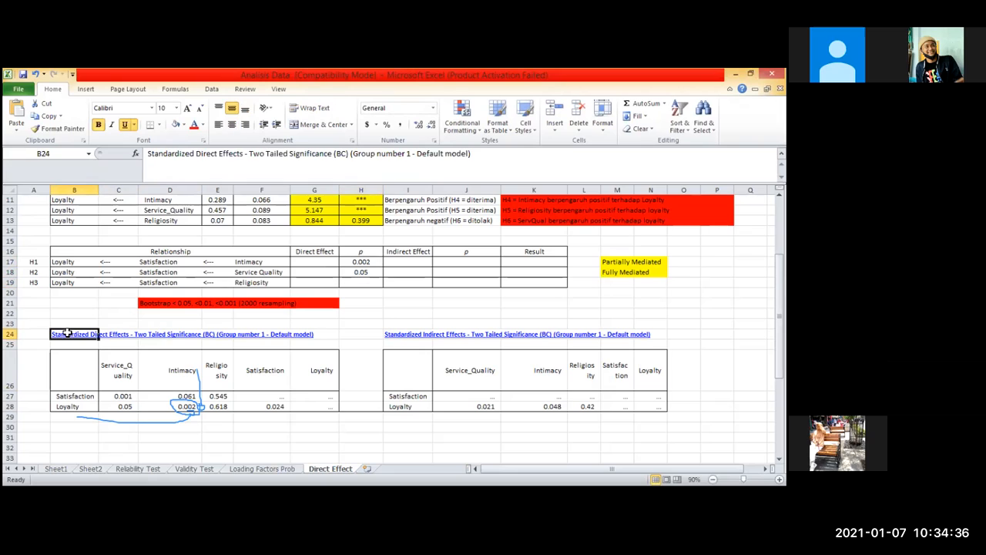
pyautogui.click(222, 367)
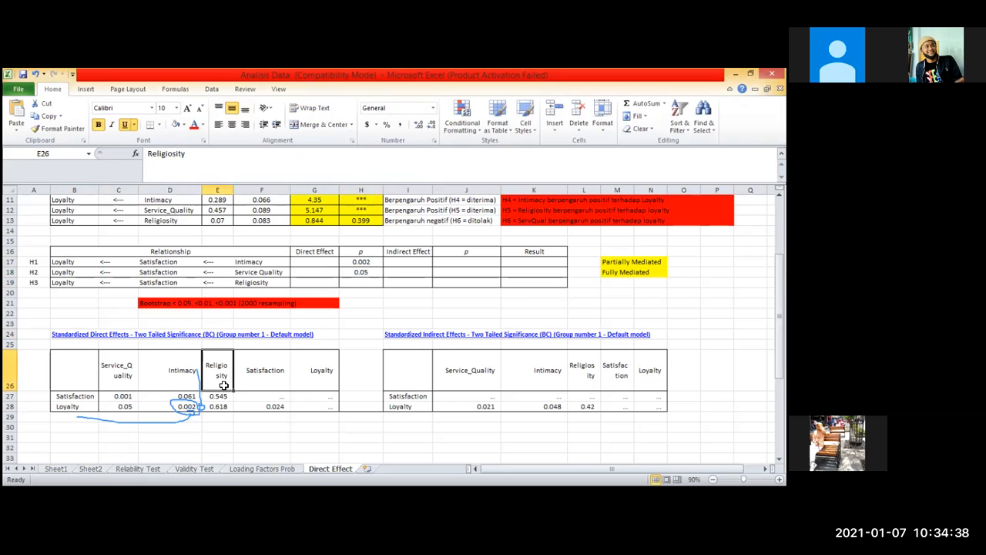
pyautogui.click(213, 406)
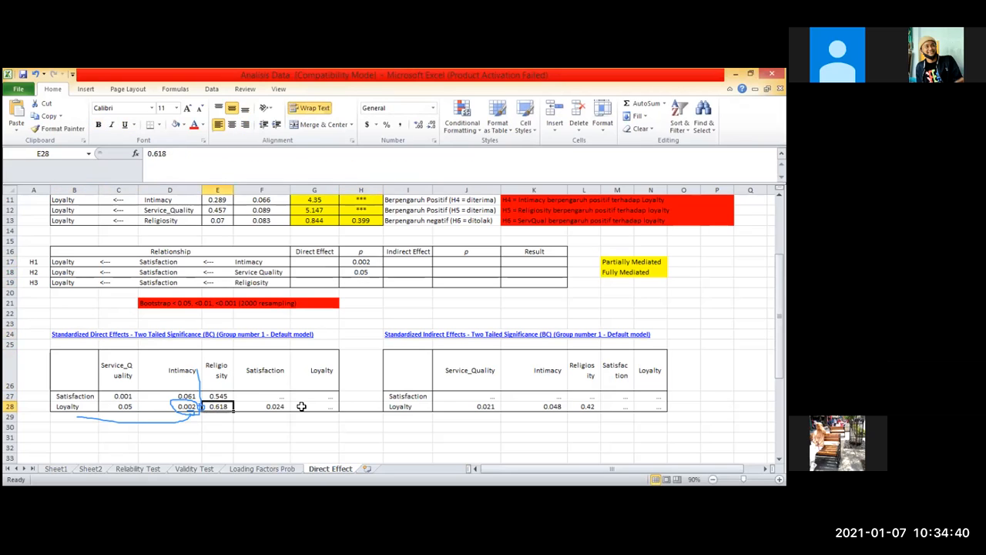
pyautogui.click(360, 282)
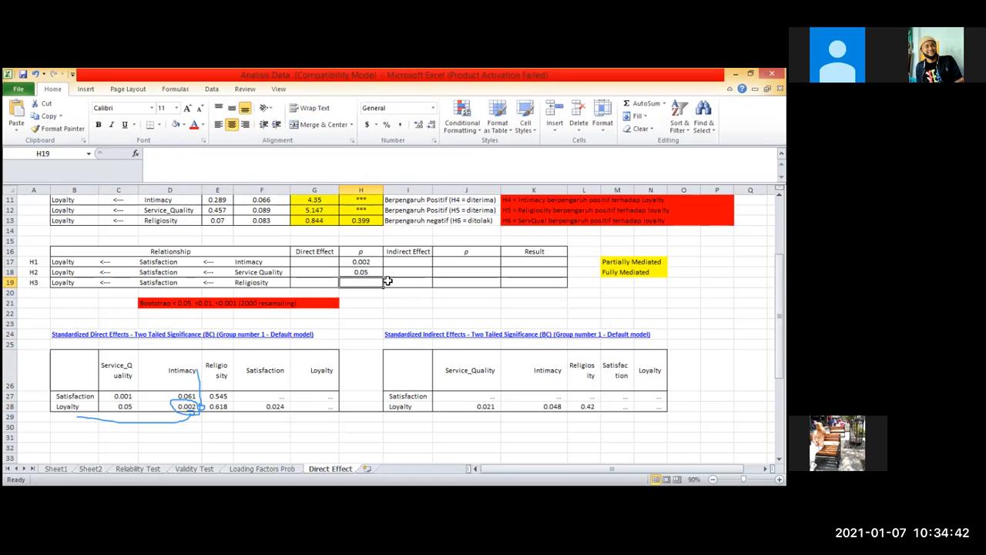
pyautogui.write('0.618')
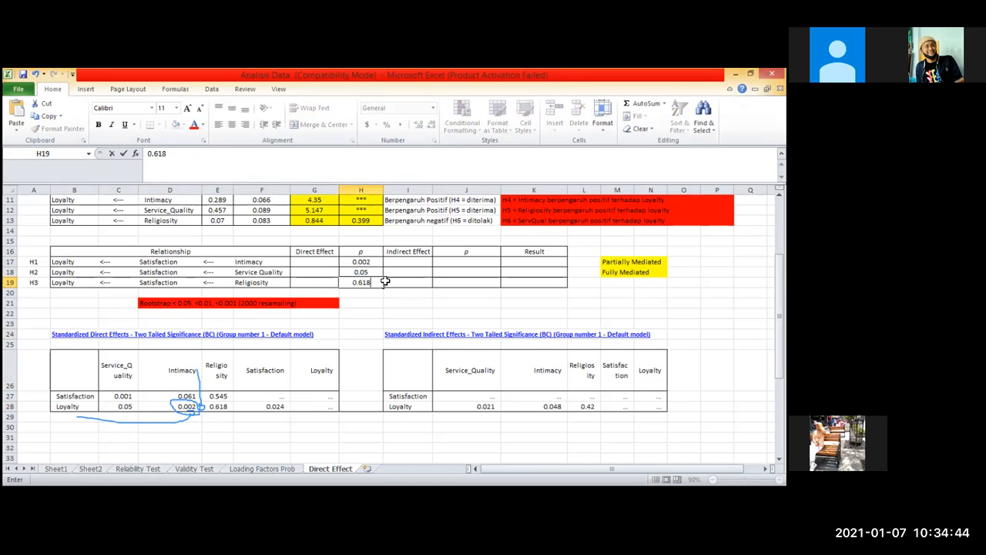
pyautogui.press('Return')
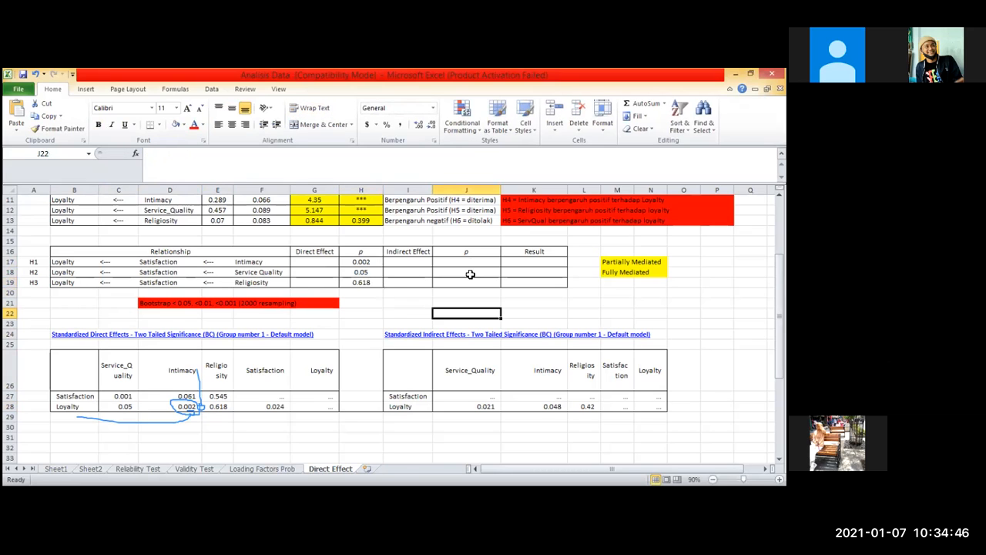
# Step: Examine the Standardized Indirect Effects two-tailed significance table, from its title to the Satisfaction and Loyalty rows
pyautogui.click(467, 263)
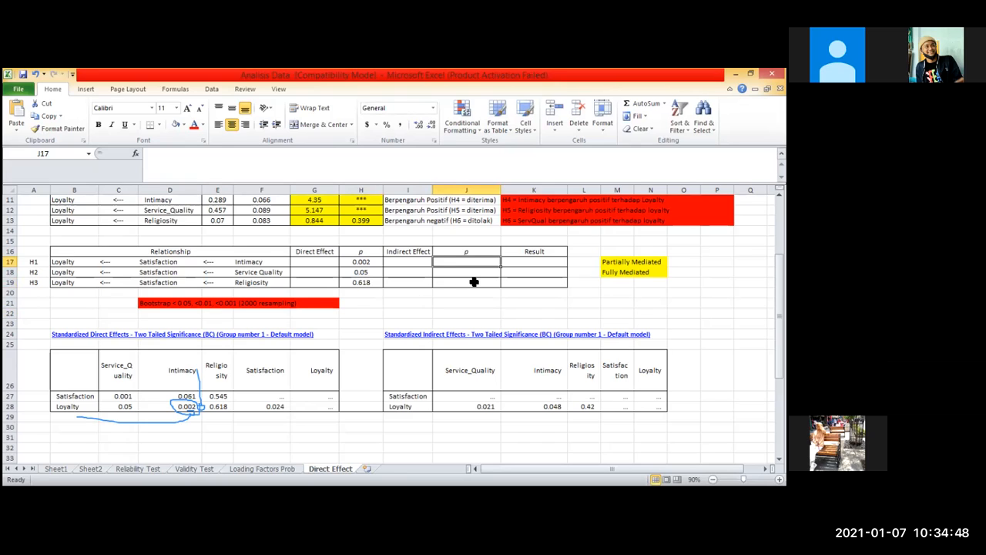
pyautogui.click(404, 334)
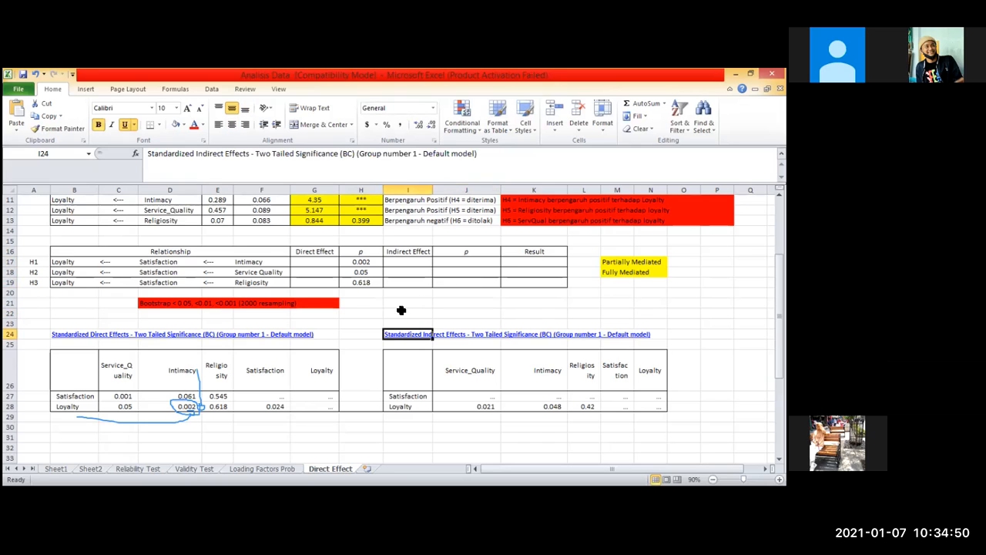
pyautogui.hotkey('ctrl', 'Up')
pyautogui.hotkey('ctrl', 'Down')
pyautogui.moveTo(449, 395); pyautogui.dragTo(626, 395)
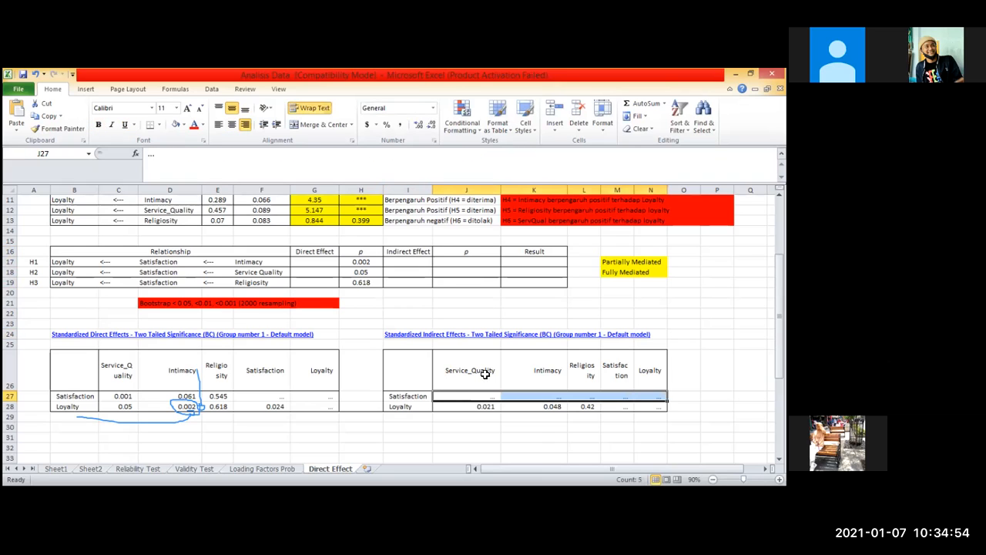
pyautogui.press('Up')
pyautogui.click(411, 401)
pyautogui.moveTo(411, 393); pyautogui.dragTo(641, 417)
pyautogui.click(643, 417)
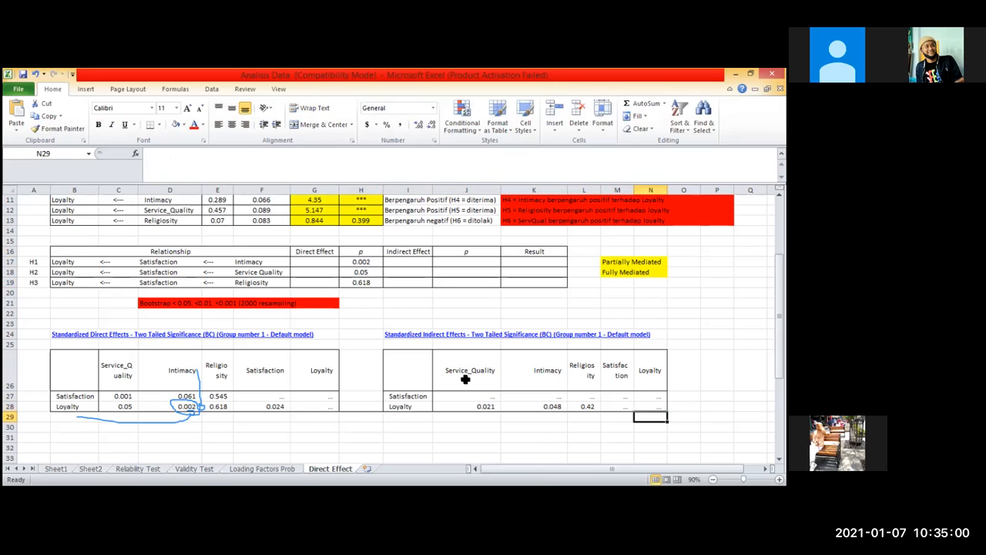
# Step: Find the Intimacy to Loyalty indirect effect significance and enter 0.048 as the indirect effect p value for H1
pyautogui.click(478, 414)
pyautogui.click(544, 373)
pyautogui.click(546, 408)
pyautogui.click(412, 260)
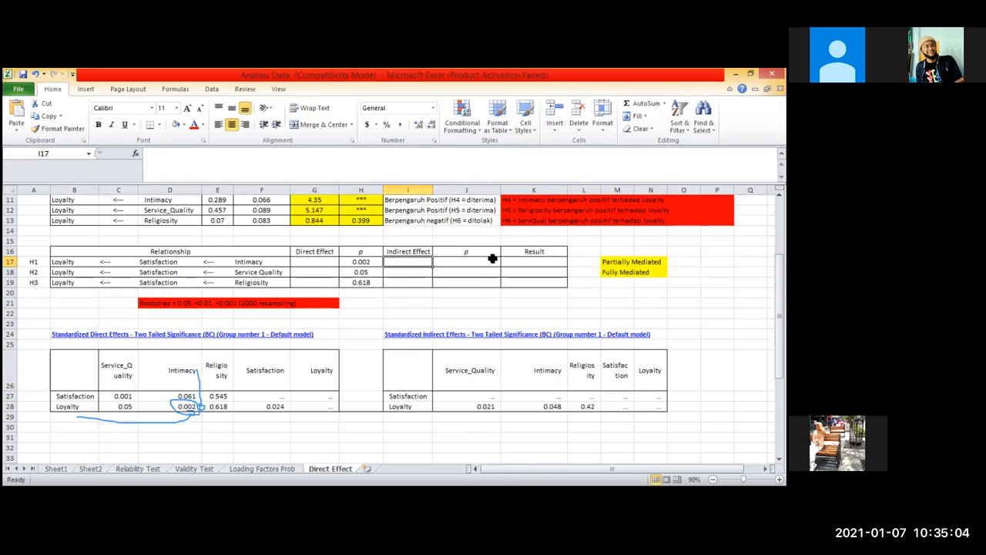
pyautogui.click(493, 260)
pyautogui.write('0.0')
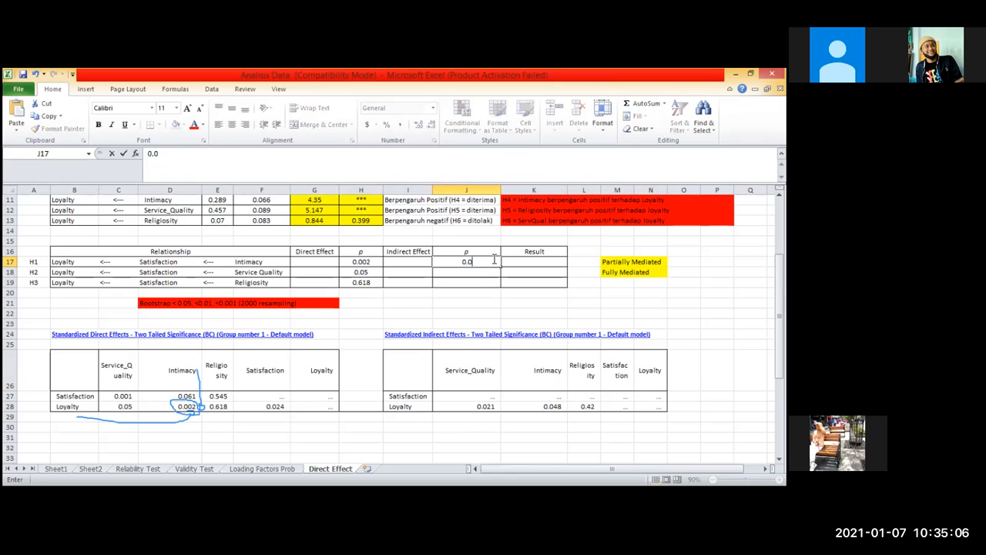
pyautogui.write('48')
pyautogui.press('Return')
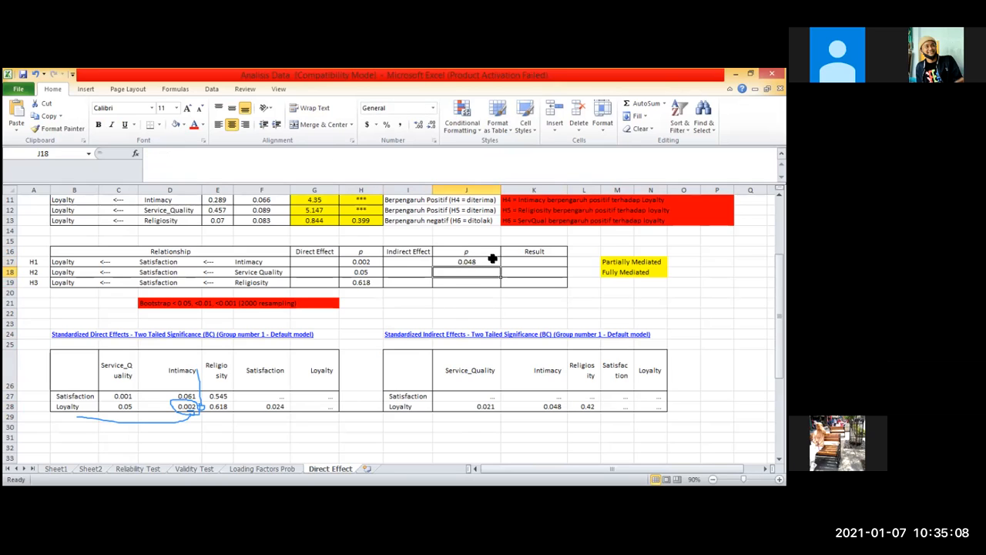
# Step: Find the Service_Quality to Loyalty indirect effect significance and enter 0.021 as the indirect effect p value for H2
pyautogui.hotkey('ctrl', 'Down')
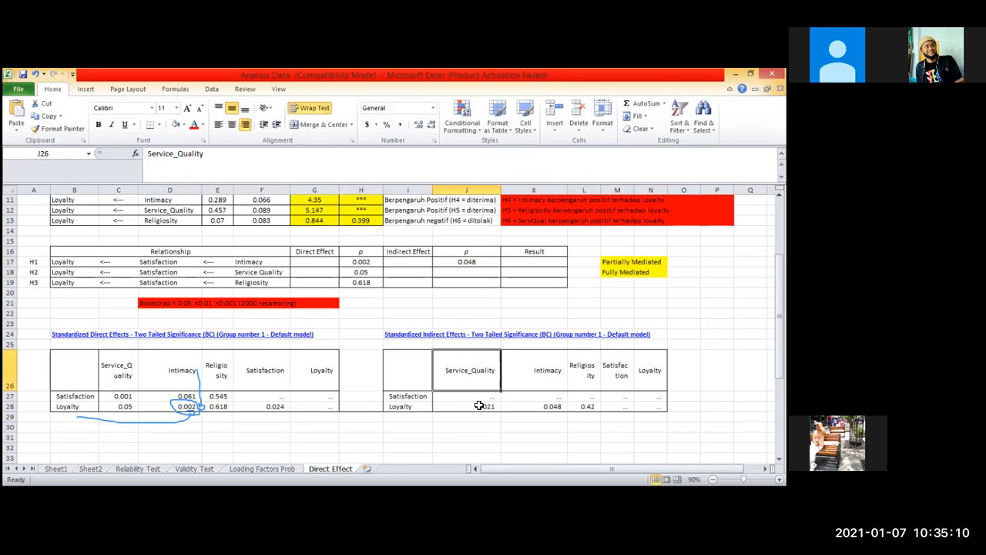
pyautogui.hotkey('ctrl', 'Down')
pyautogui.click(477, 273)
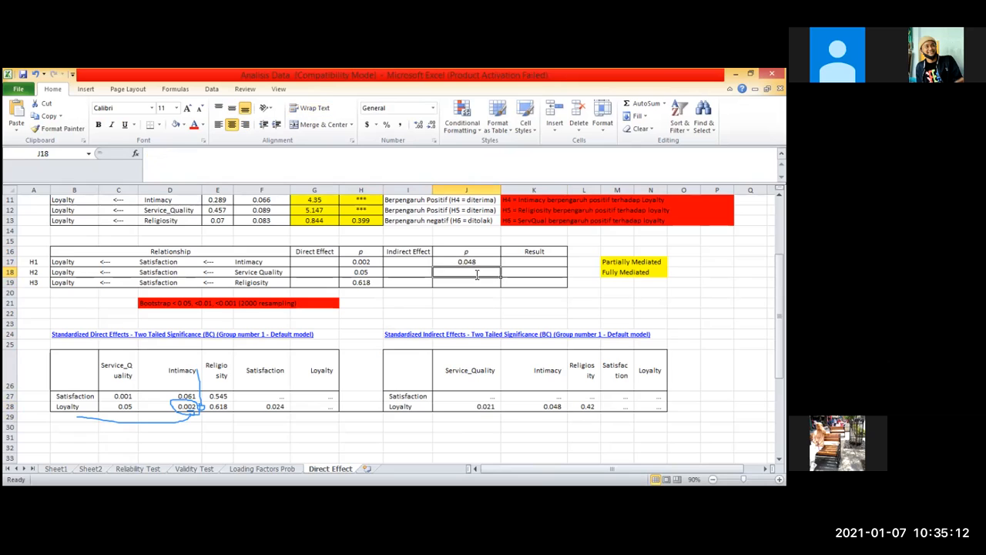
pyautogui.write('0.021')
pyautogui.press('Return')
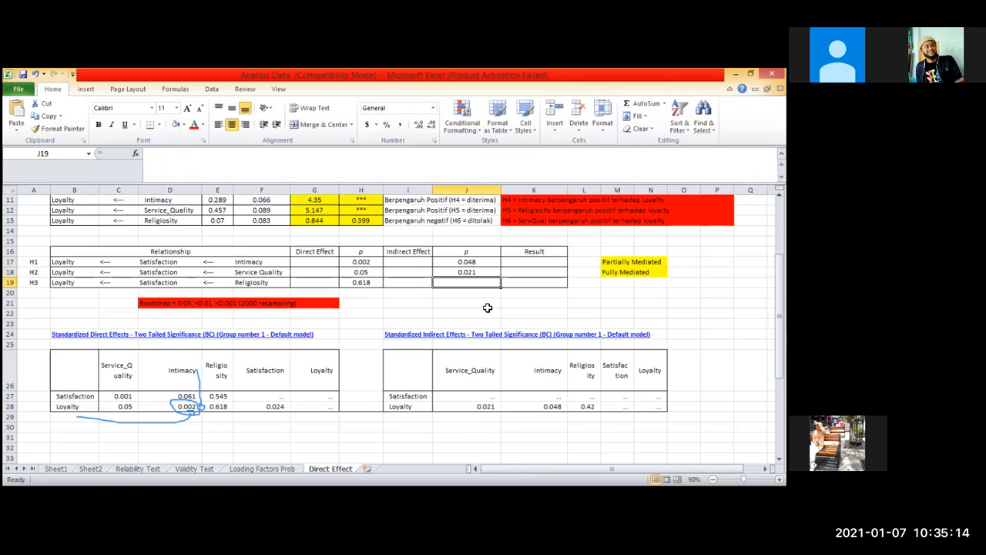
# Step: Find the Religiosity to Loyalty indirect effect significance and enter 0.42 as the indirect effect p value for H3
pyautogui.hotkey('ctrl', 'shift', 'Down')
pyautogui.hotkey('ctrl', 'Down')
pyautogui.hotkey('ctrl', 'Down')
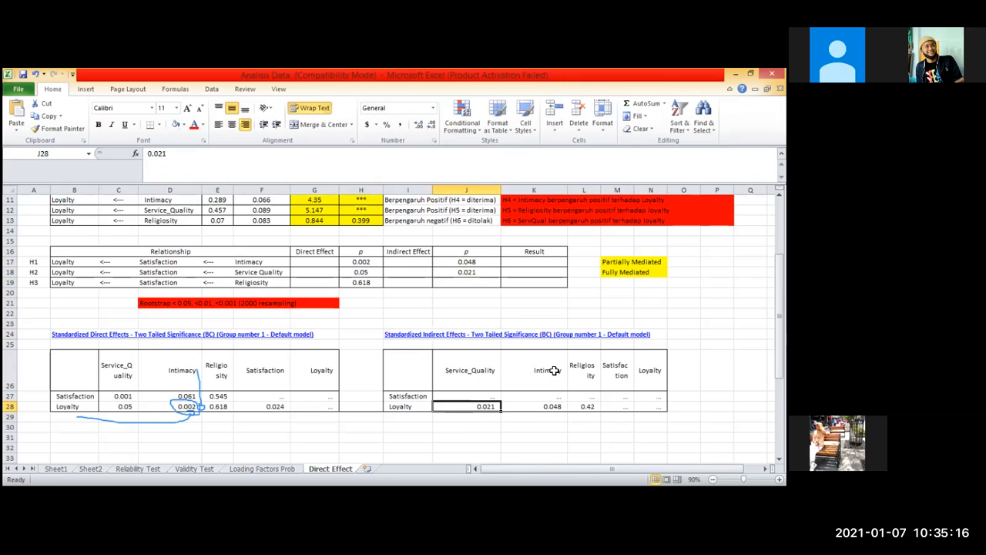
pyautogui.click(587, 373)
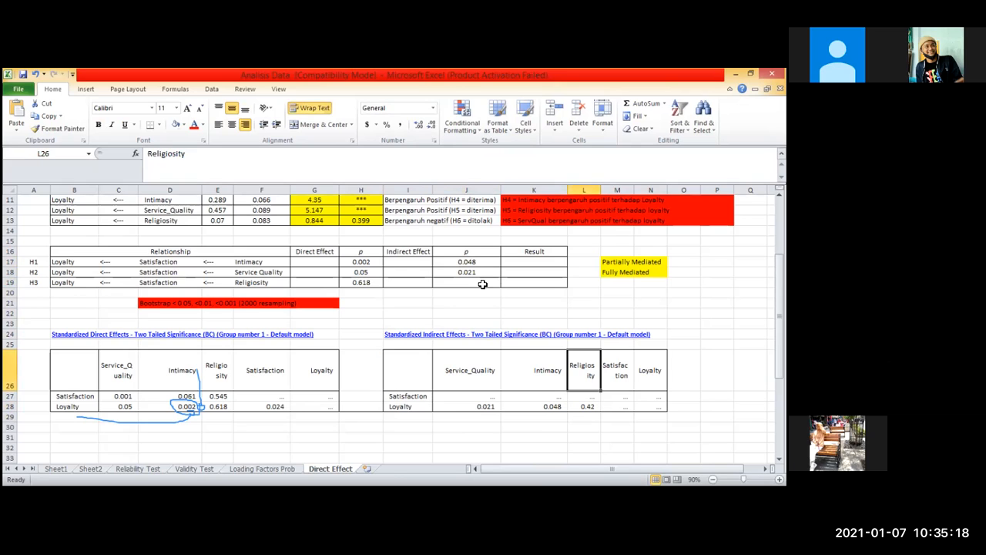
pyautogui.click(481, 285)
pyautogui.write('0.')
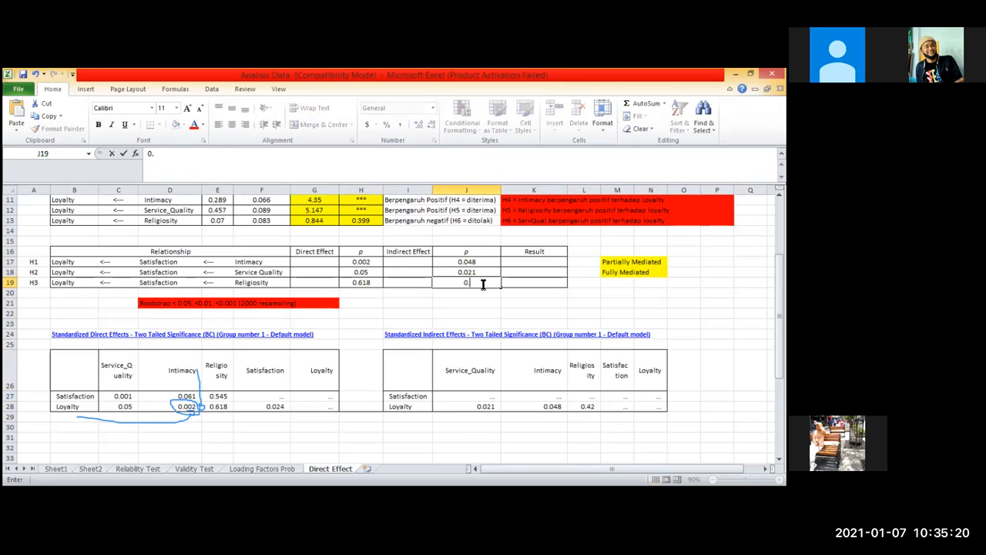
pyautogui.write('42')
# Step: Fill the direct effect p column of the mediation table, header through H3, with yellow
pyautogui.click(351, 252)
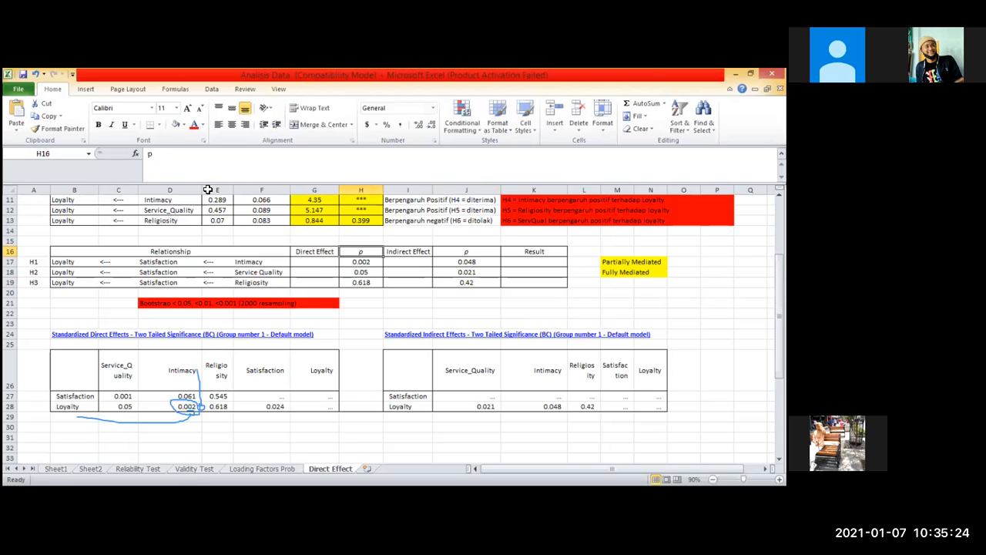
pyautogui.hotkey('shift', 'Down')
pyautogui.hotkey('shift', 'Down')
pyautogui.hotkey('shift', 'Down')
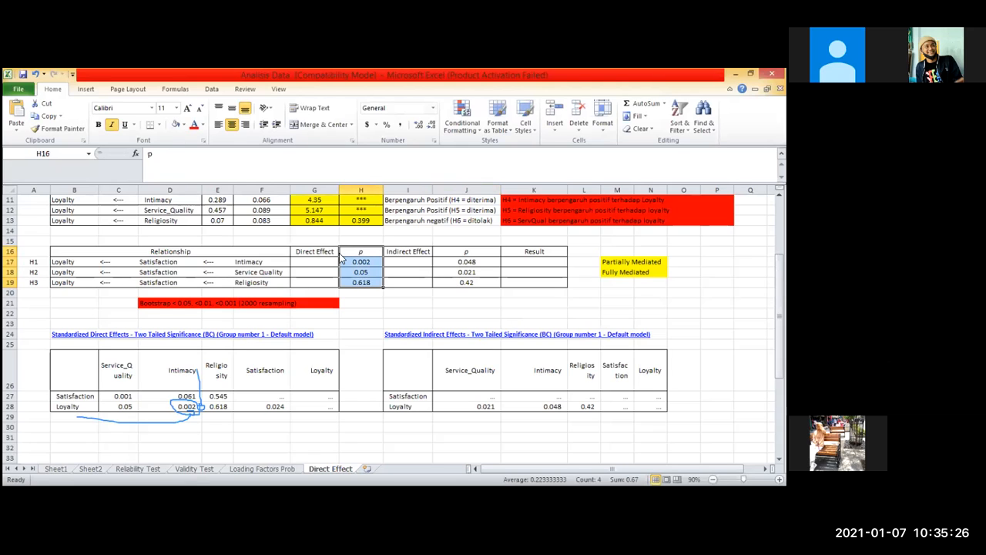
pyautogui.click(182, 125)
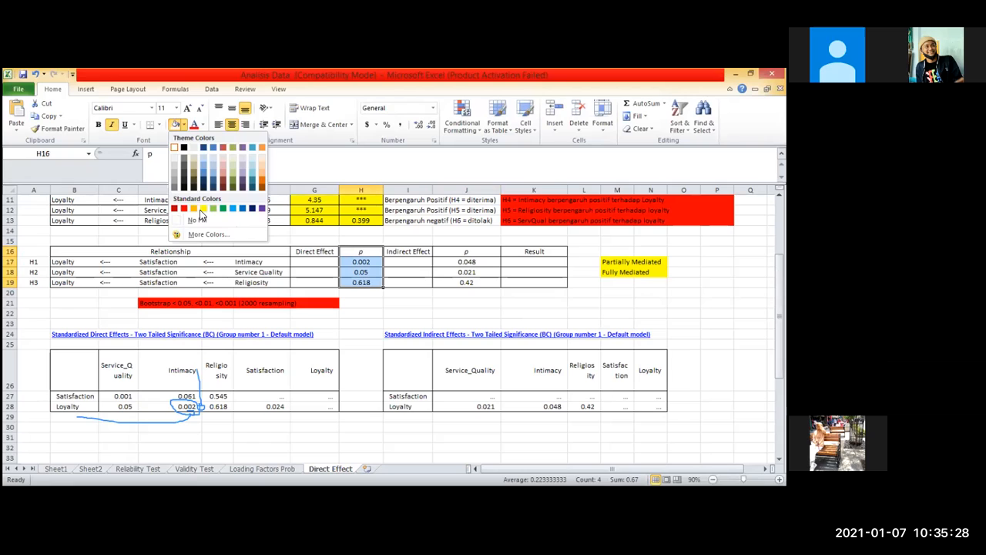
pyautogui.click(202, 209)
# Step: Fill the indirect effect p column of the mediation table, header through H3, with the same yellow
pyautogui.moveTo(466, 252); pyautogui.dragTo(466, 293)
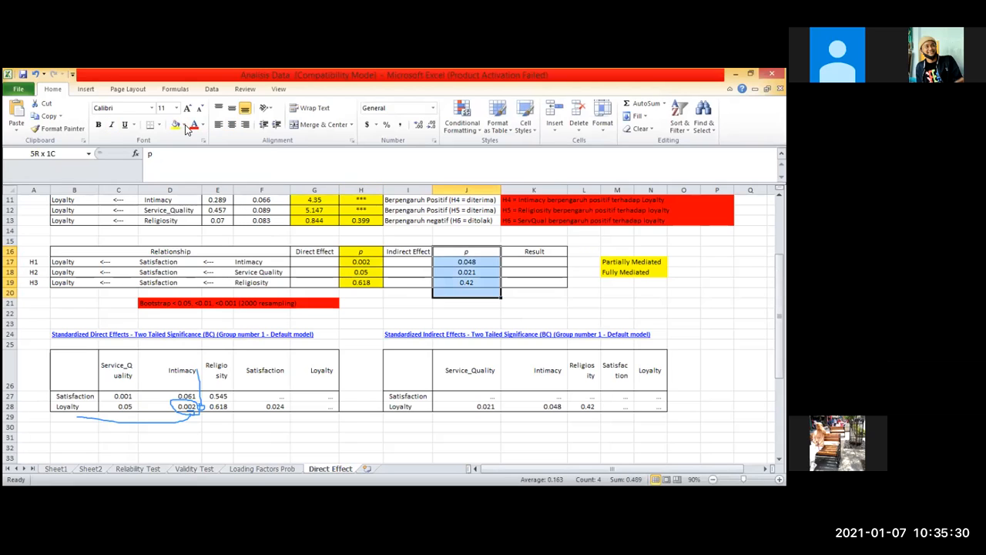
pyautogui.hotkey('shift', 'Up')
pyautogui.click(202, 209)
pyautogui.click(466, 314)
# Step: Compare the empty Direct Effect and Indirect Effect columns with the highlighted p columns in the mediation table
pyautogui.moveTo(312, 252); pyautogui.dragTo(310, 287)
pyautogui.moveTo(418, 252); pyautogui.dragTo(420, 282)
pyautogui.moveTo(308, 252); pyautogui.dragTo(339, 279)
pyautogui.moveTo(414, 251); pyautogui.dragTo(419, 285)
pyautogui.click(408, 302)
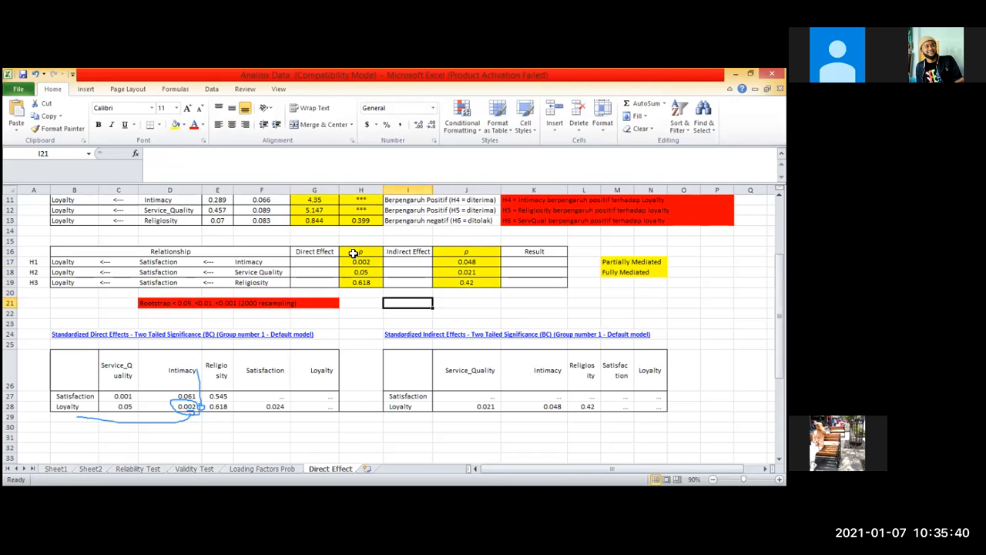
pyautogui.moveTo(353, 255); pyautogui.dragTo(359, 284)
pyautogui.moveTo(453, 254); pyautogui.dragTo(454, 281)
pyautogui.click(494, 299)
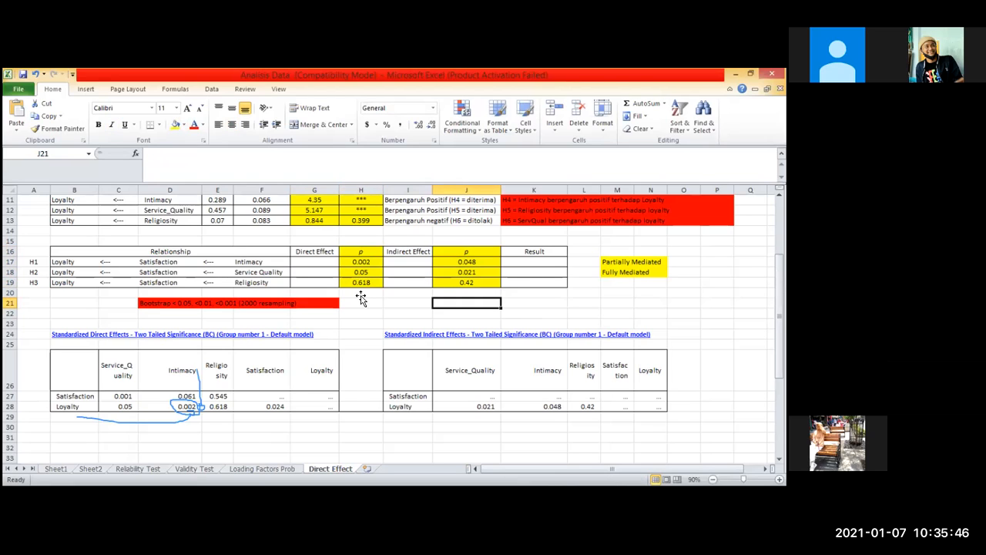
pyautogui.moveTo(317, 252); pyautogui.dragTo(322, 279)
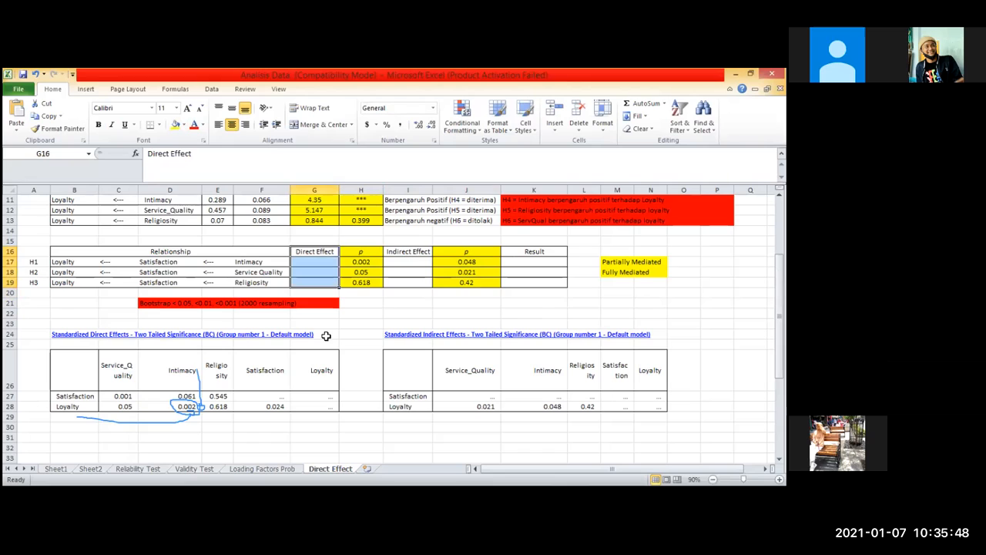
pyautogui.press('Right')
pyautogui.press('Right')
pyautogui.press('Down')
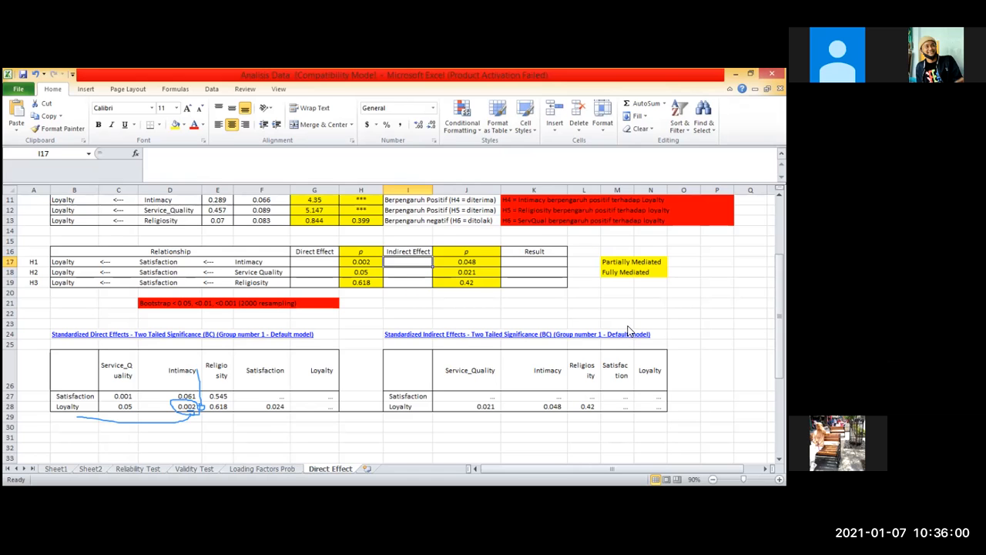
# Step: Switch to Amos Output, show the Standardized Direct Effects estimates and copy that table into Excel below the direct effects significance table
pyautogui.hotkey('alt', 'Tab')
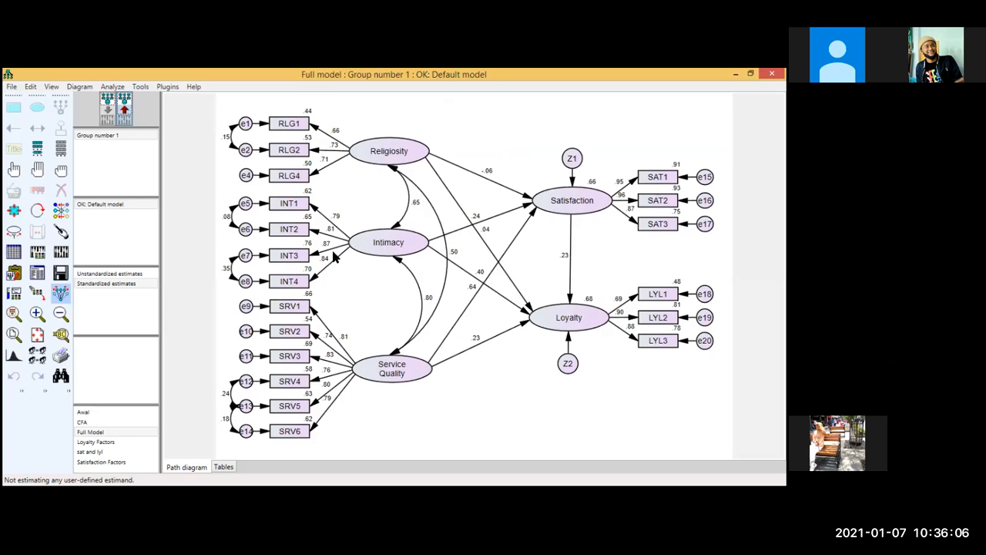
pyautogui.hotkey('alt', 'Tab')
pyautogui.moveTo(348, 226); pyautogui.dragTo(66, 203)
pyautogui.press('Up')
pyautogui.press('Up')
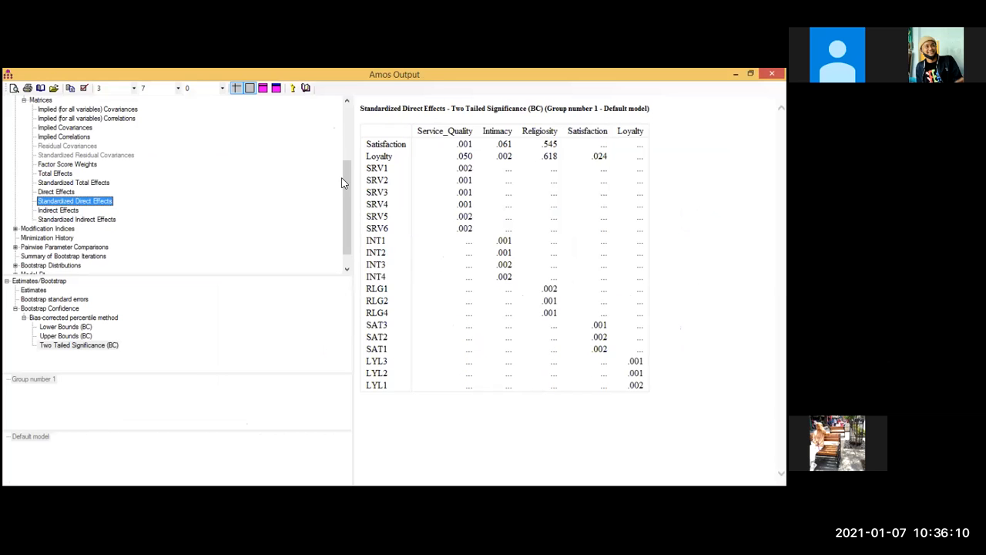
pyautogui.scroll(1, 46, 117)
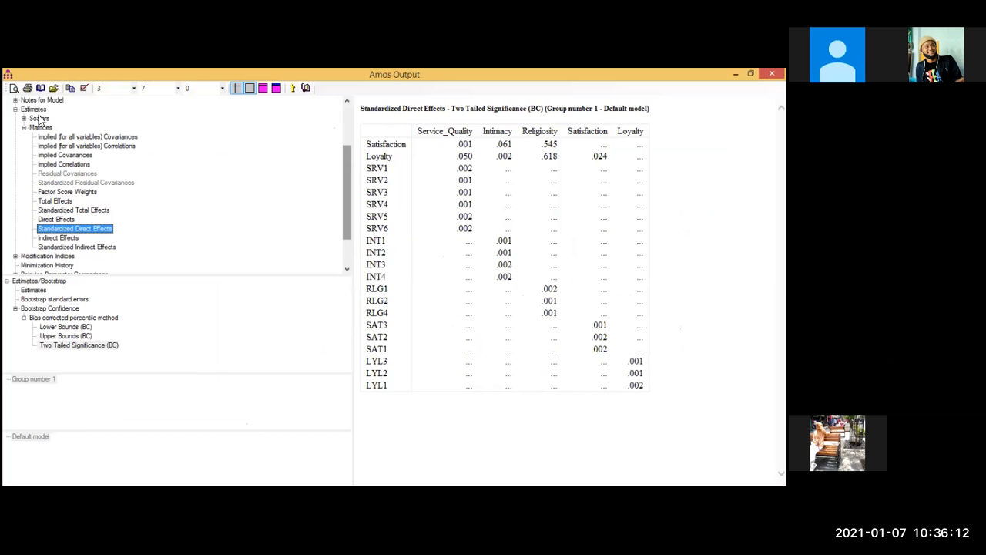
pyautogui.click(33, 109)
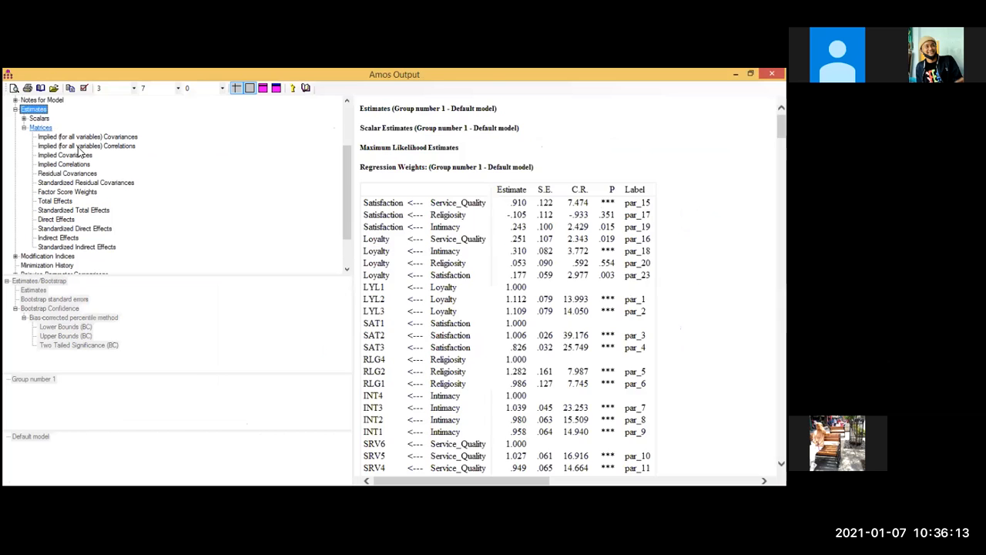
pyautogui.click(66, 230)
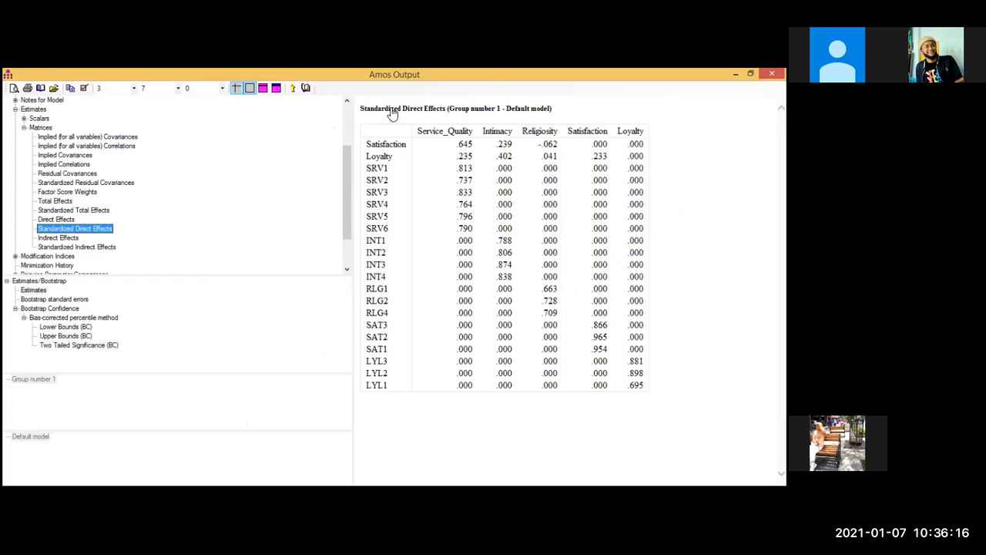
pyautogui.rightClick(392, 112)
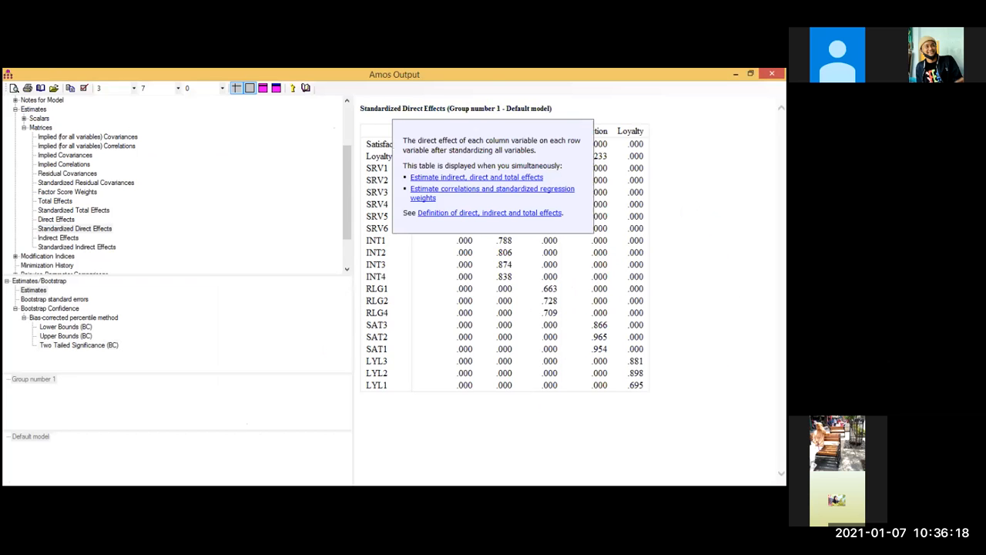
pyautogui.hotkey('alt', 'Tab')
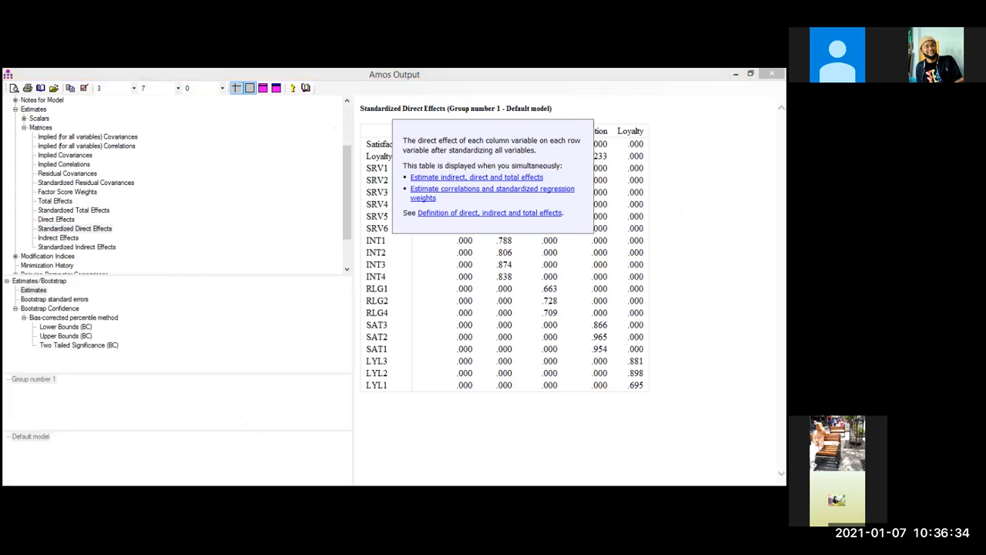
# Step: Show the Standardized Indirect Effects estimates in Amos Output and copy that table into Excel below the indirect effects significance table
pyautogui.click(76, 247)
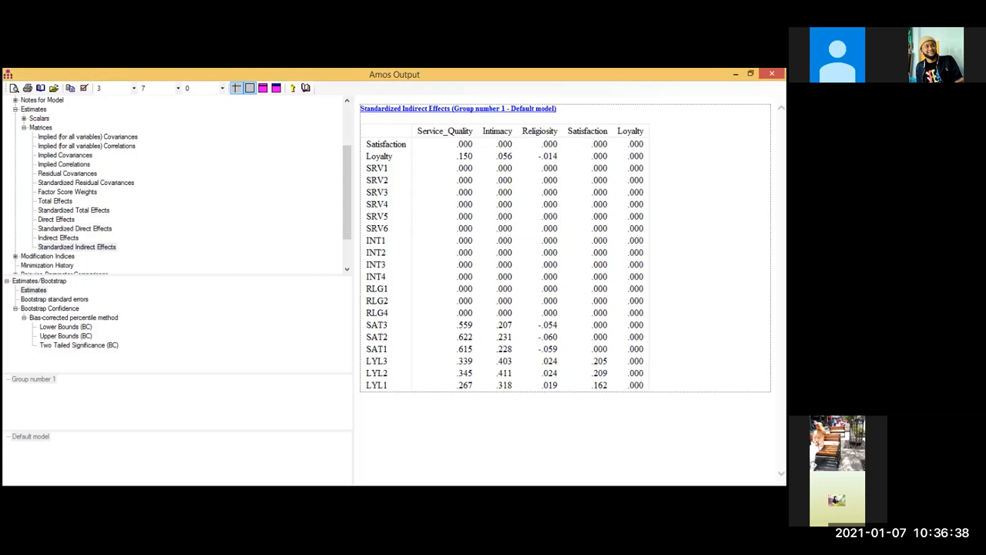
pyautogui.click(458, 109)
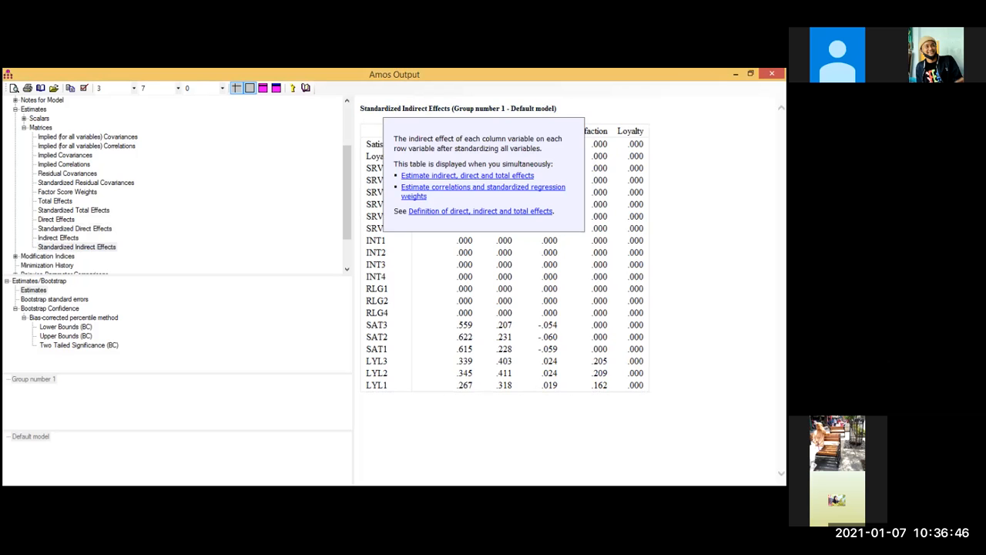
pyautogui.hotkey('alt', 'Tab')
pyautogui.click(715, 333)
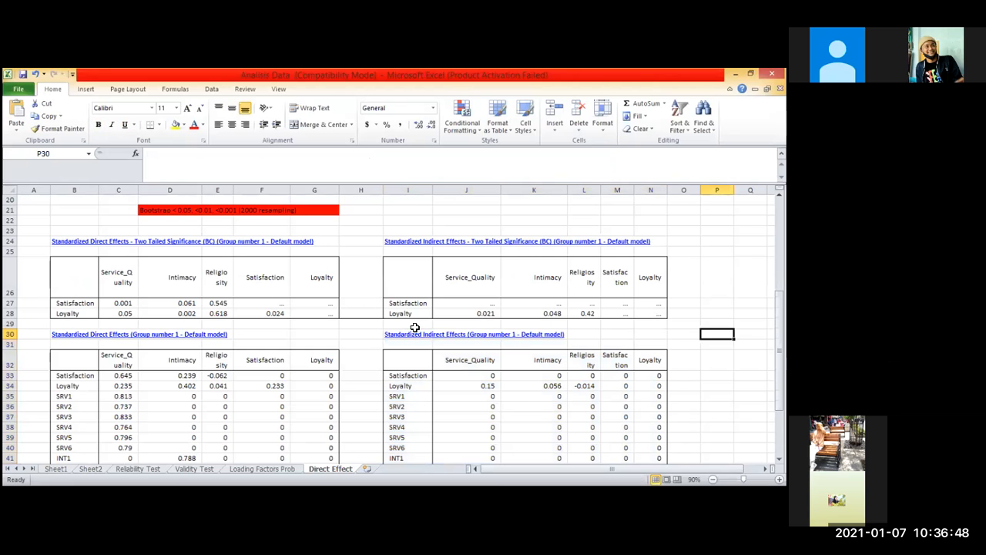
# Step: Clear the indicator rows from SRV1 downward in both pasted effects tables, keeping only the Satisfaction and Loyalty rows
pyautogui.click(394, 304)
pyautogui.scroll(-3, 601, 330)
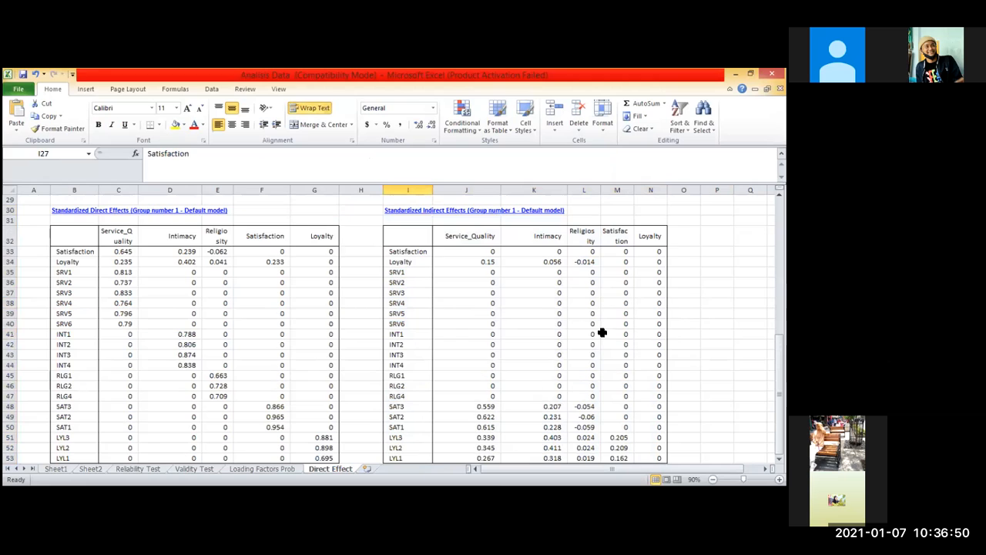
pyautogui.click(170, 313)
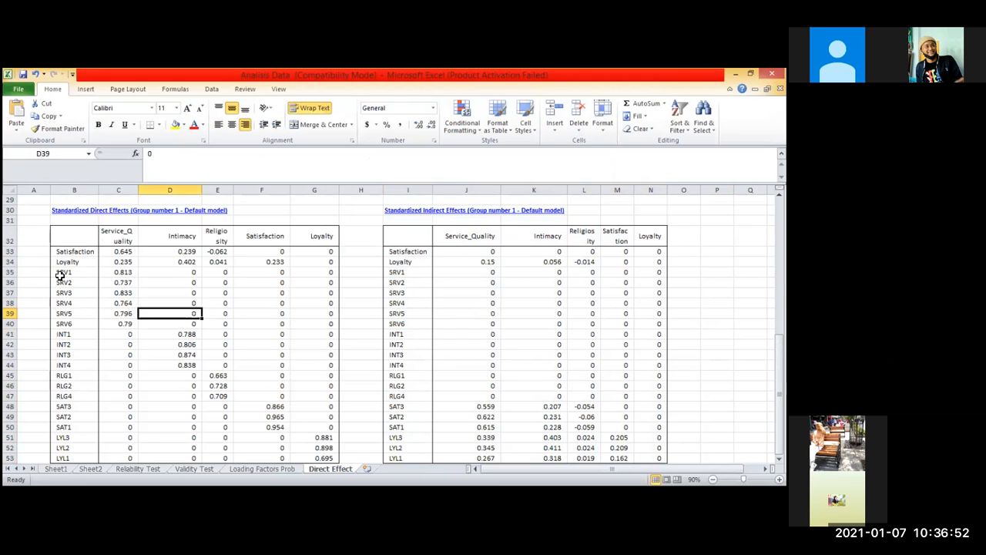
pyautogui.moveTo(75, 272); pyautogui.dragTo(642, 454)
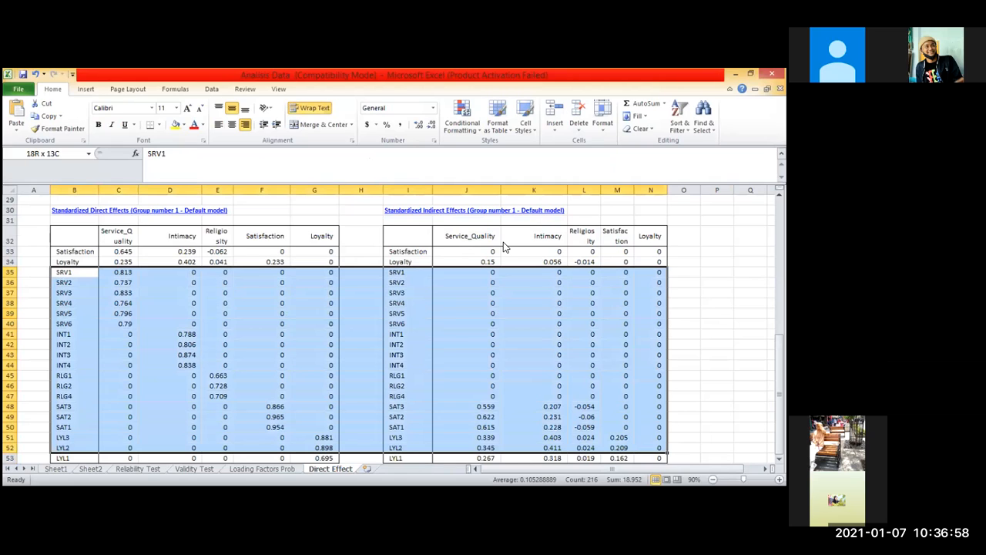
pyautogui.click(485, 334)
pyautogui.scroll(4, 545, 306)
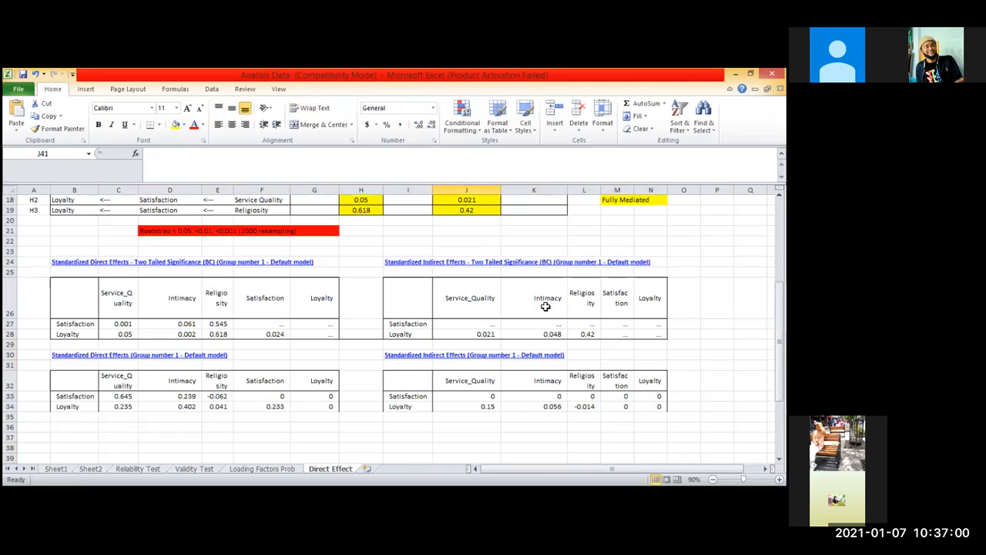
# Step: Compare the two-tailed significance tables with the standardized direct and indirect effects estimate tables below them
pyautogui.scroll(1, 547, 338)
pyautogui.moveTo(74, 293); pyautogui.dragTo(467, 329)
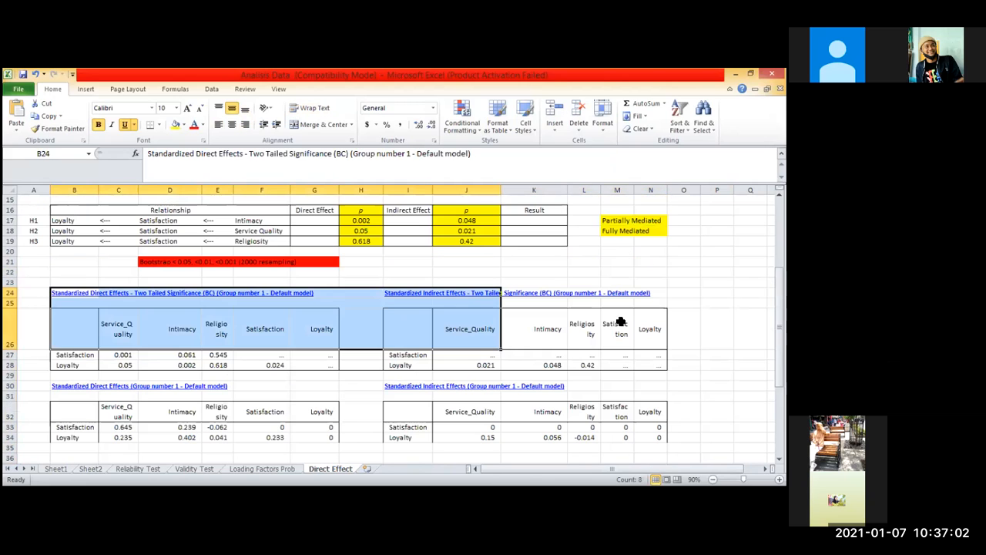
pyautogui.click(650, 329)
pyautogui.click(263, 354)
pyautogui.moveTo(74, 293); pyautogui.dragTo(589, 367)
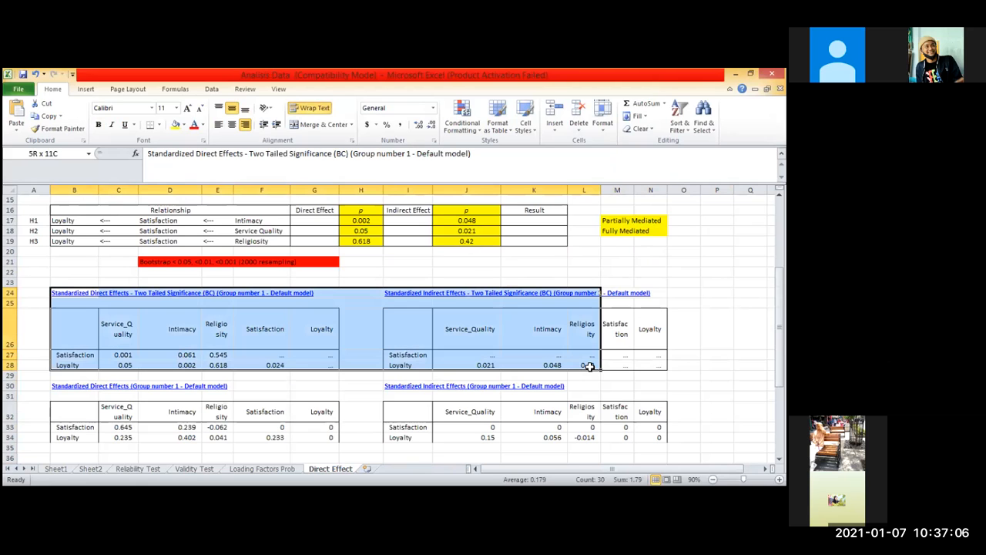
pyautogui.click(497, 296)
pyautogui.click(412, 296)
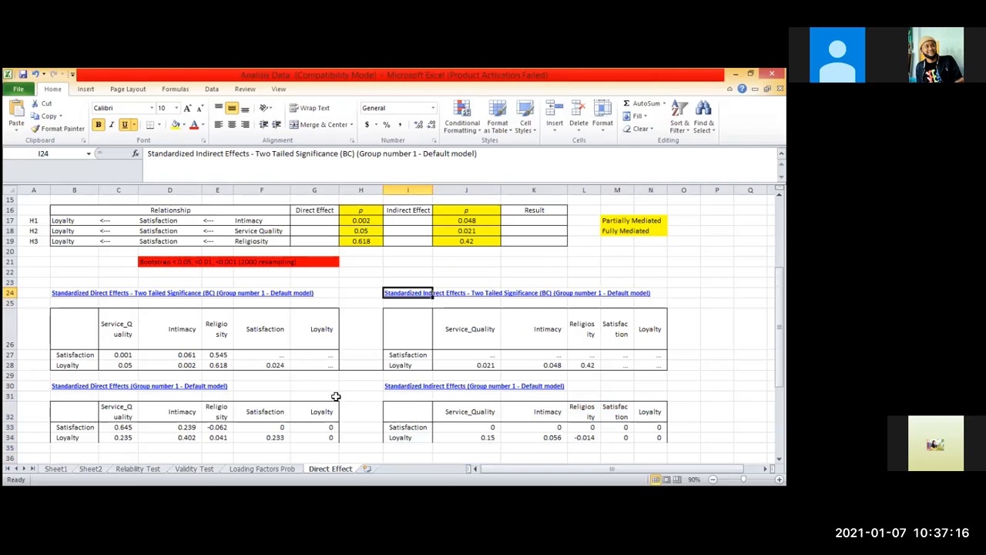
pyautogui.hotkey('ctrl', 'z')
pyautogui.click(398, 386)
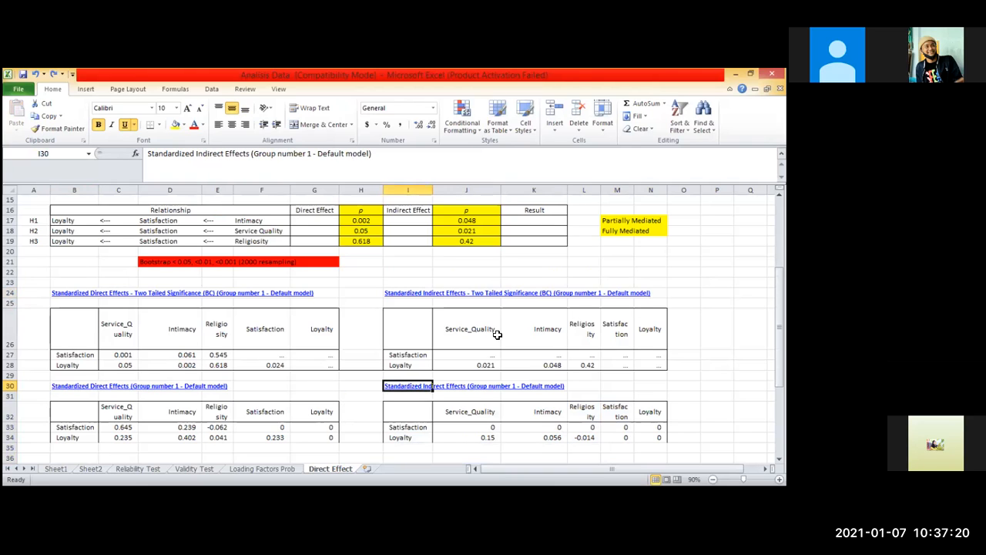
pyautogui.click(248, 386)
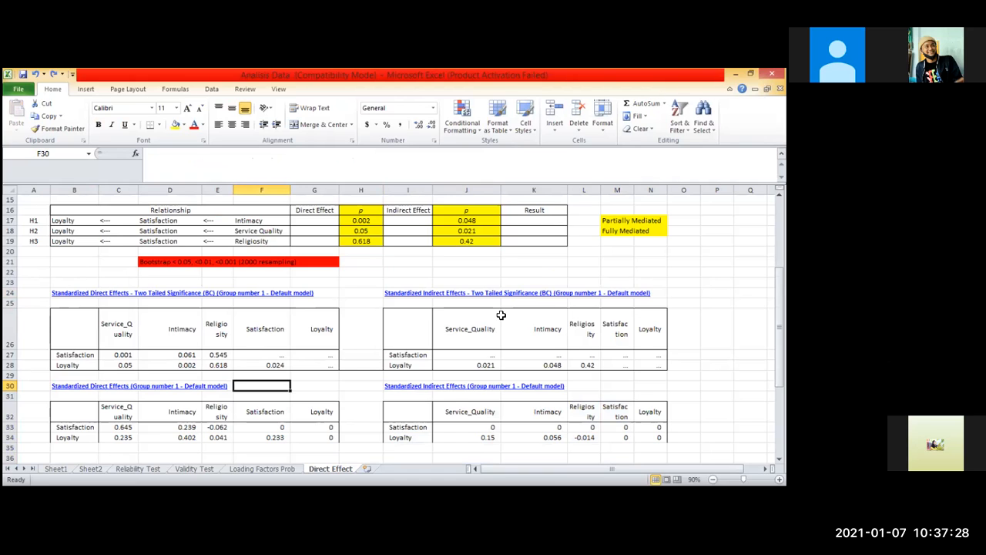
pyautogui.click(654, 361)
pyautogui.hotkey('ctrl', 'a')
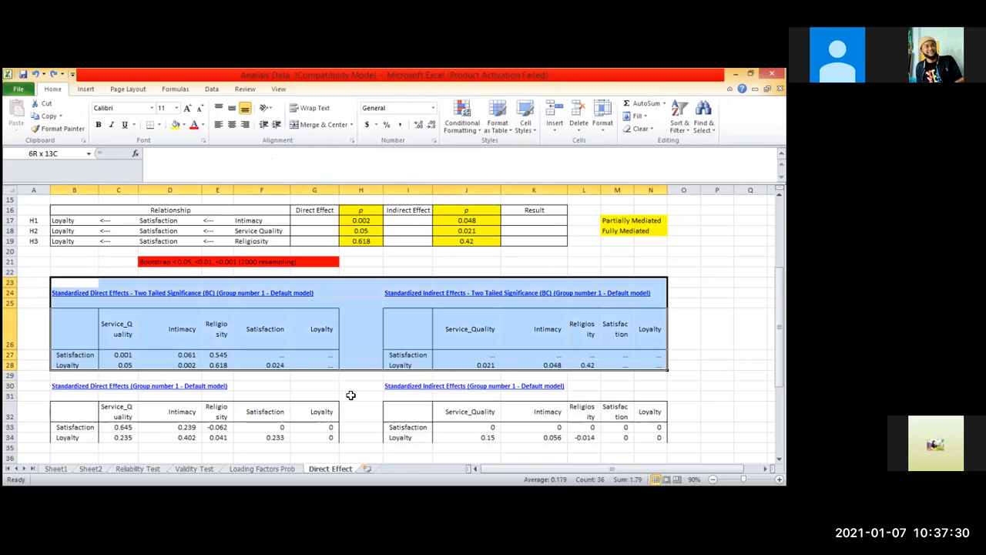
pyautogui.click(315, 411)
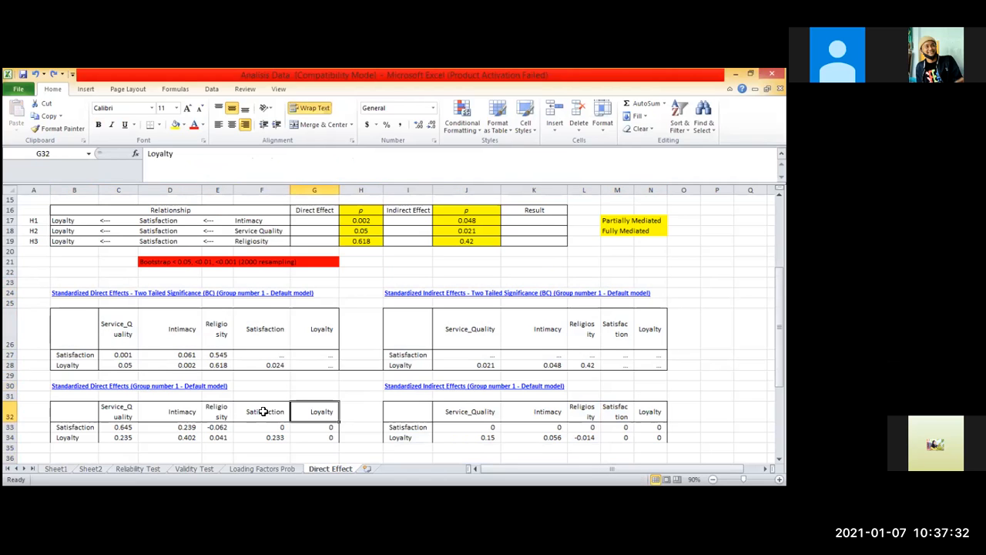
pyautogui.click(652, 435)
pyautogui.hotkey('ctrl', 'a')
pyautogui.click(716, 364)
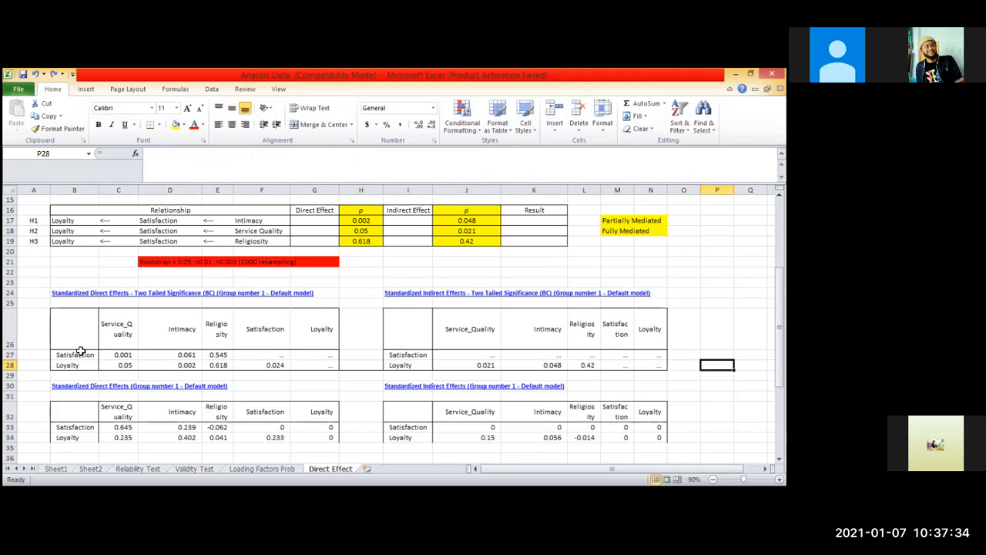
# Step: Enter 0.402, the Intimacy estimate on Loyalty from the Standardized Direct Effects table, as H1's direct effect
pyautogui.click(301, 220)
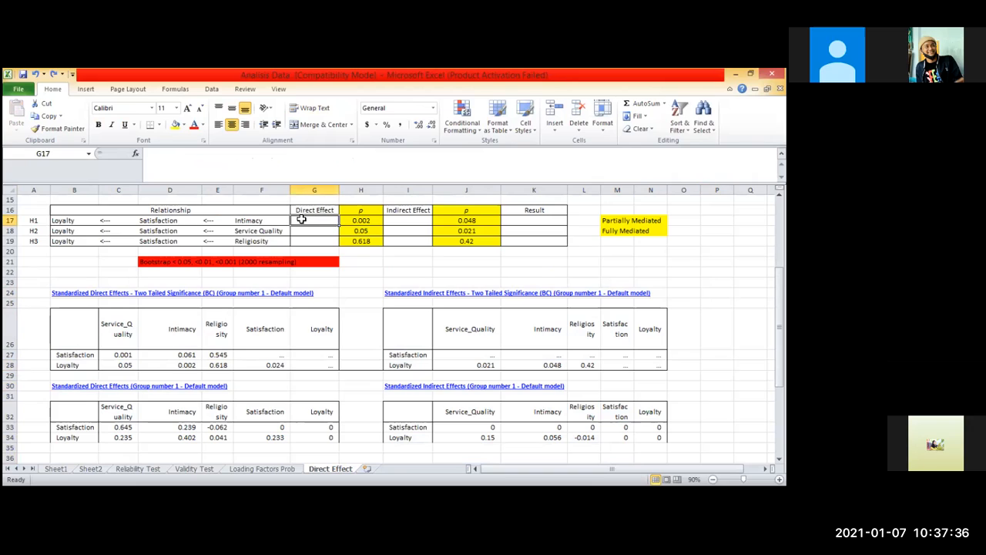
pyautogui.click(316, 212)
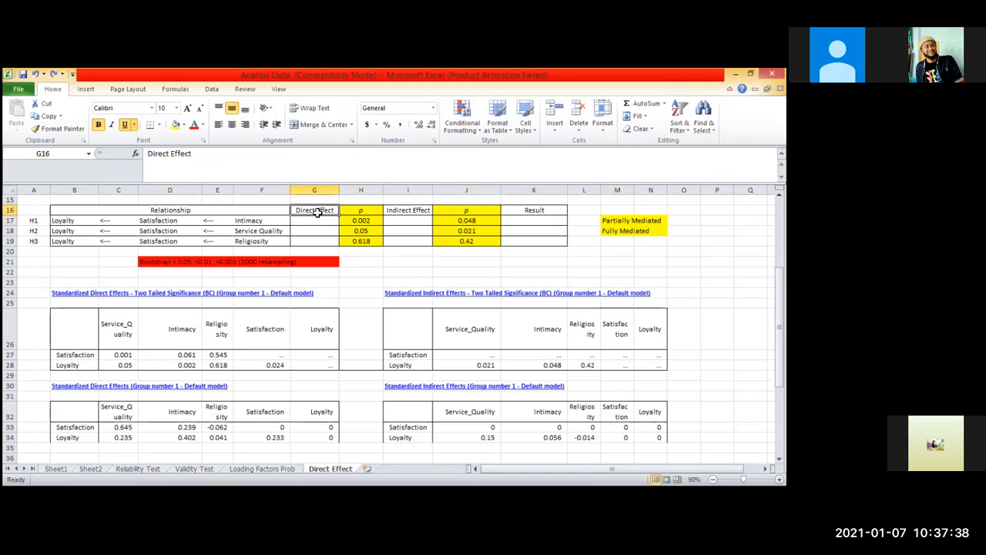
pyautogui.press('Return')
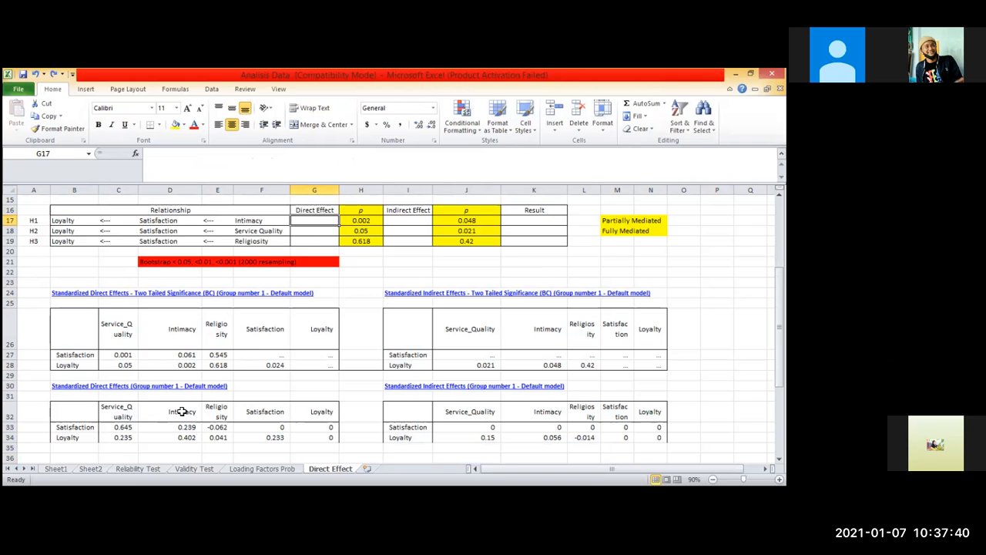
pyautogui.click(182, 411)
pyautogui.click(176, 437)
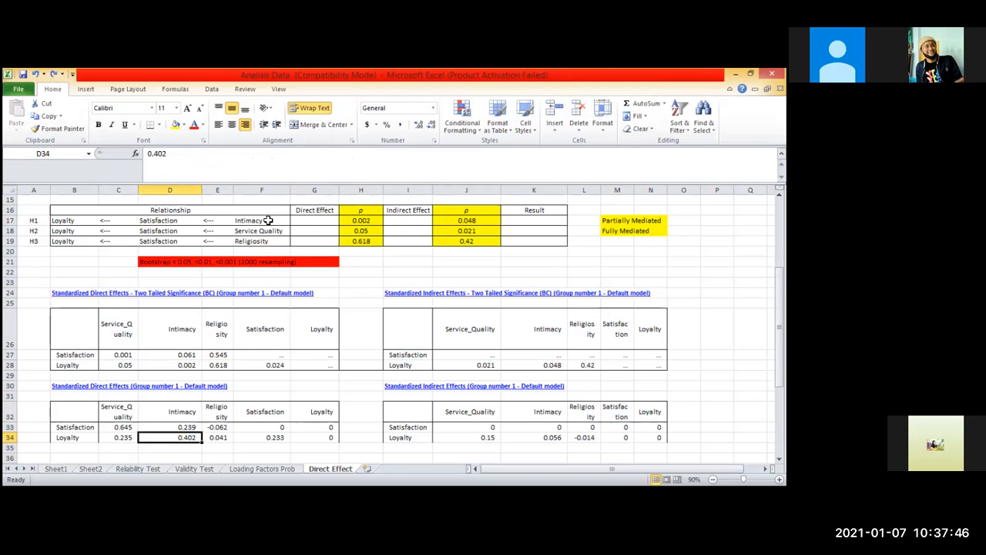
pyautogui.click(314, 222)
pyautogui.write('0.')
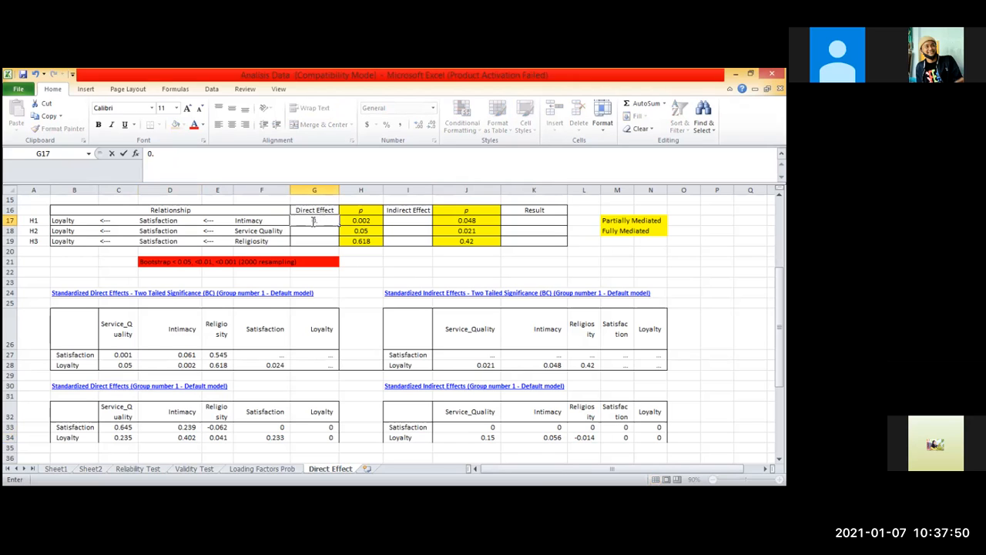
pyautogui.write('402')
pyautogui.press('Return')
# Step: Enter 0.235, the Service Quality estimate on Loyalty, as H2's direct effect
pyautogui.click(116, 413)
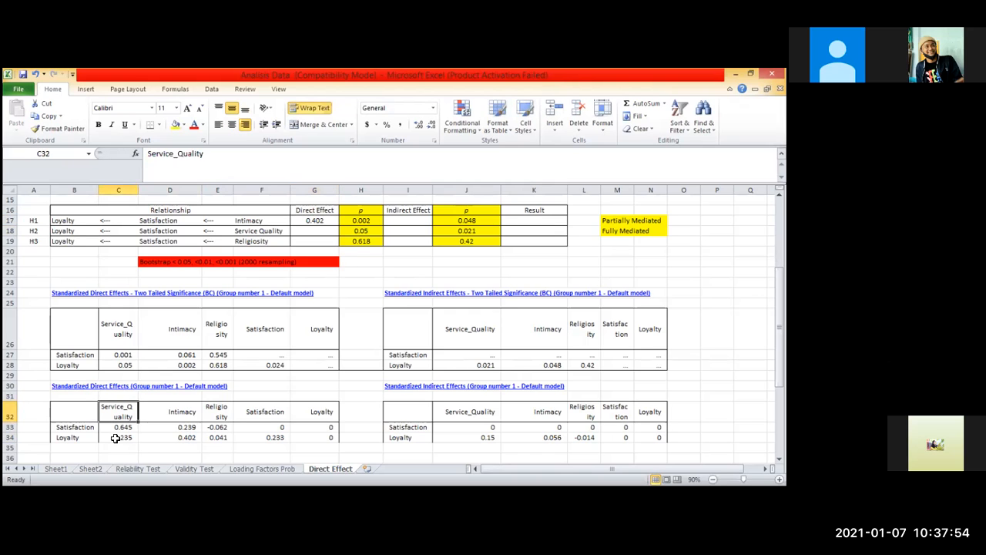
pyautogui.press('Down')
pyautogui.press('Down')
pyautogui.click(314, 231)
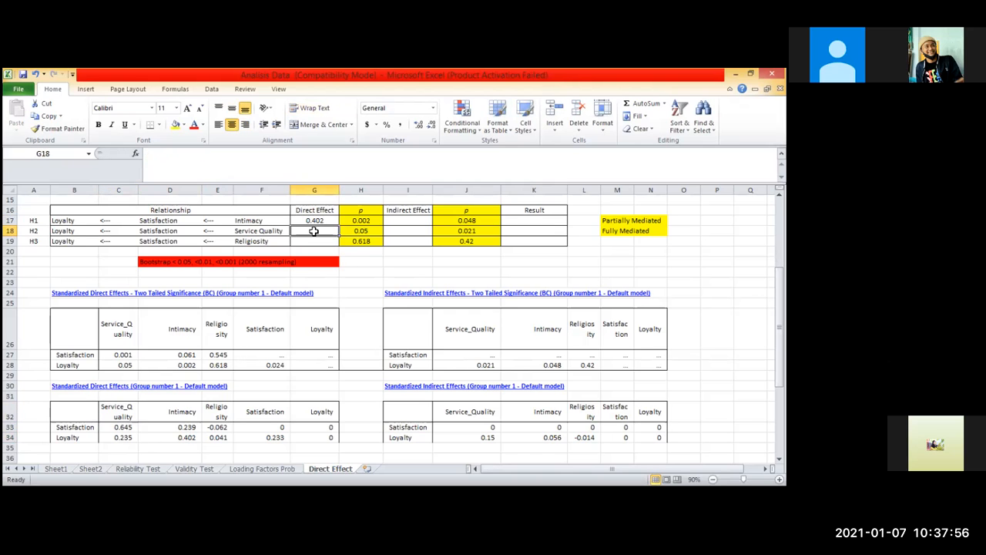
pyautogui.write('0.235')
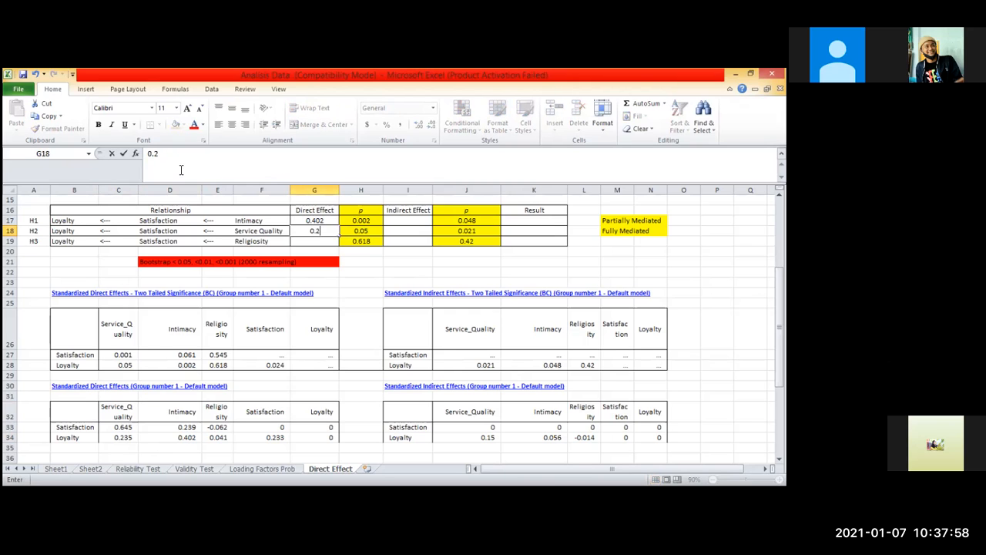
# Step: Enter 0.041, the Religiosity estimate on Loyalty, as H3's direct effect
pyautogui.click(285, 245)
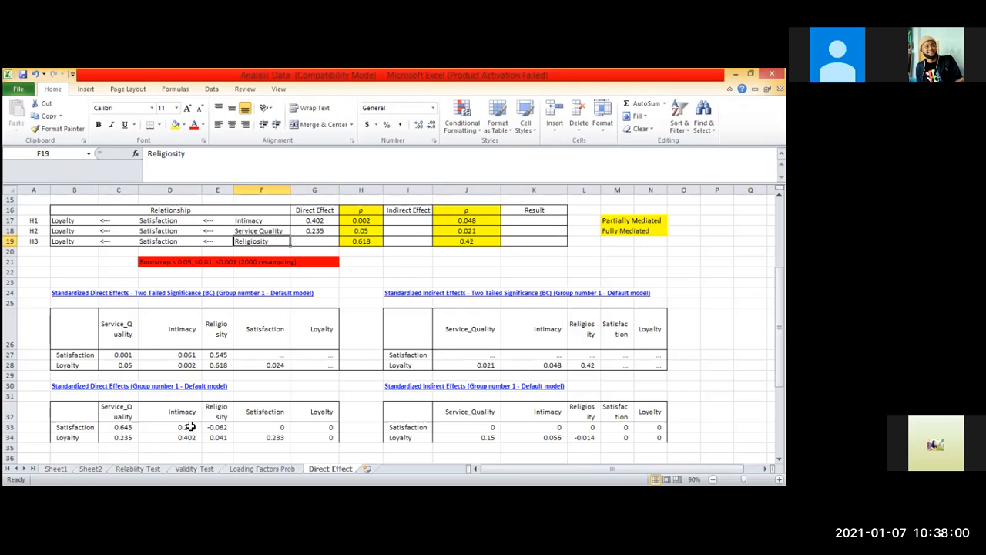
pyautogui.press('Right')
pyautogui.click(217, 416)
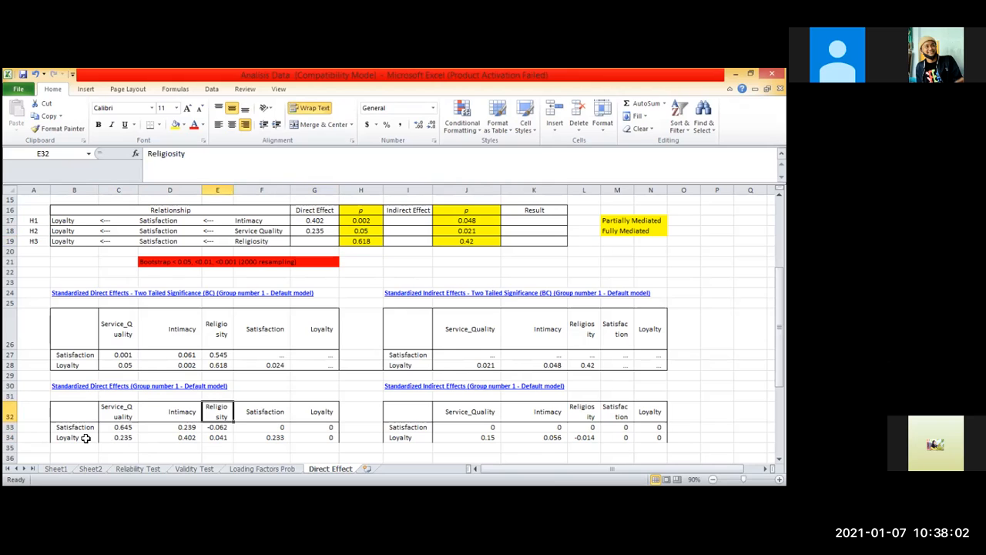
pyautogui.click(83, 439)
pyautogui.click(301, 244)
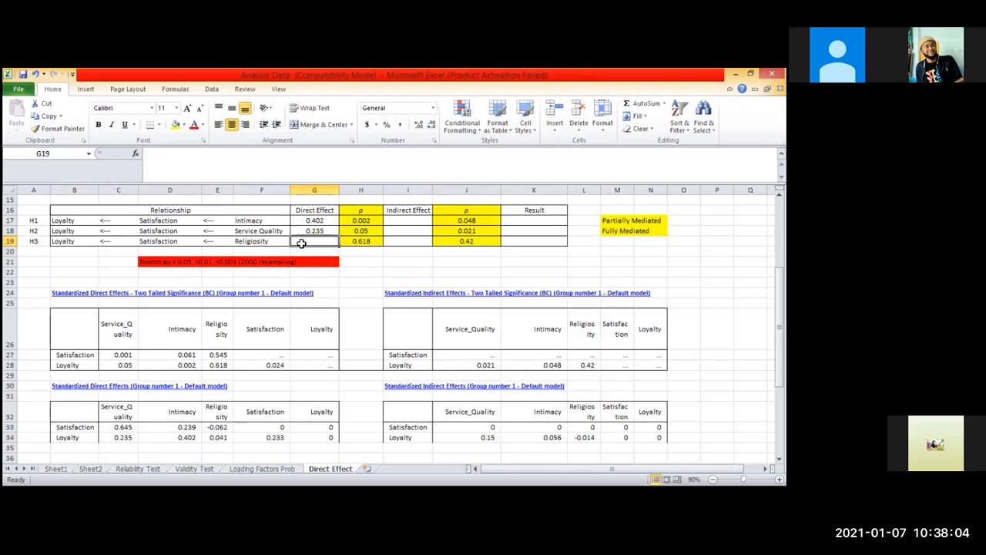
pyautogui.write('0.041')
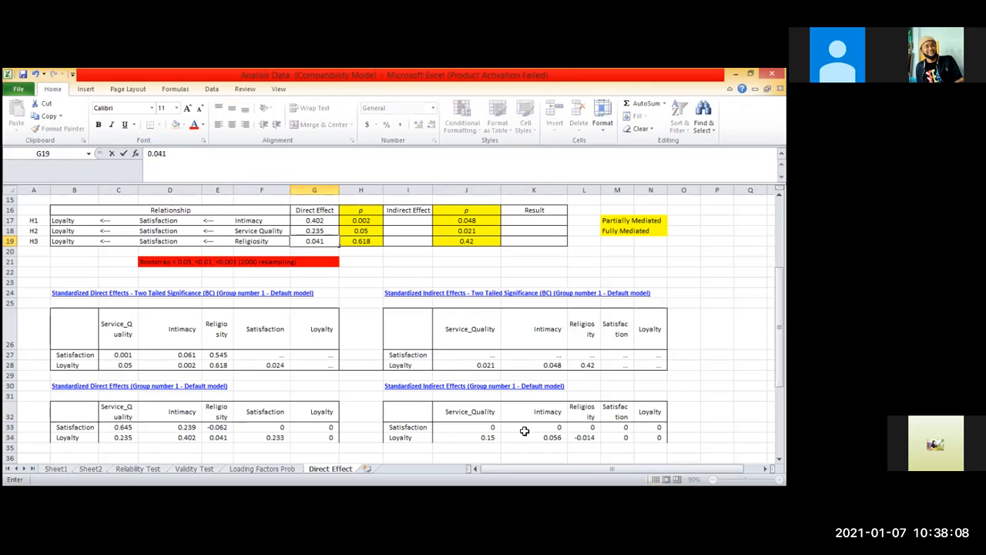
# Step: Enter the Service Quality estimate 0.15 from the Standardized Indirect Effects table as H1's indirect effect
pyautogui.click(407, 221)
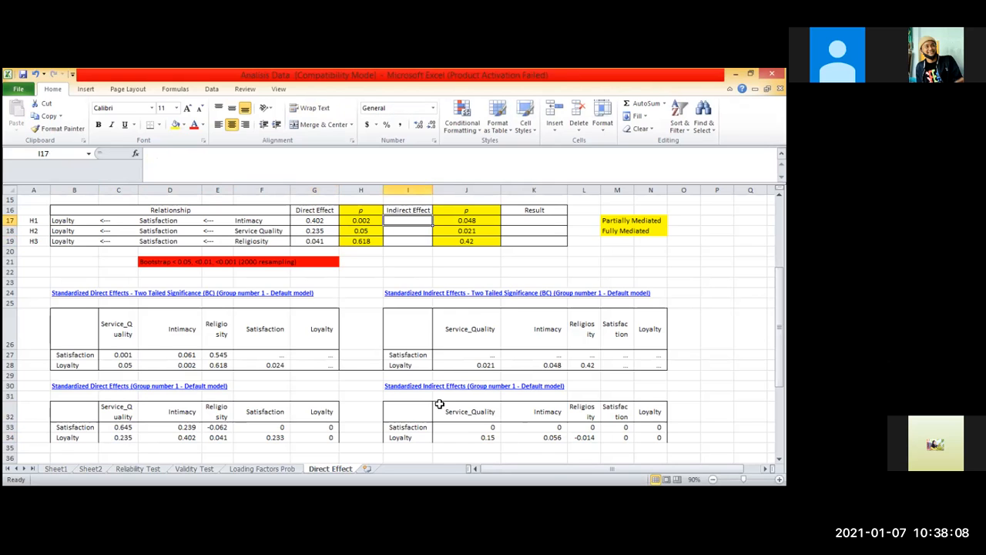
pyautogui.click(417, 386)
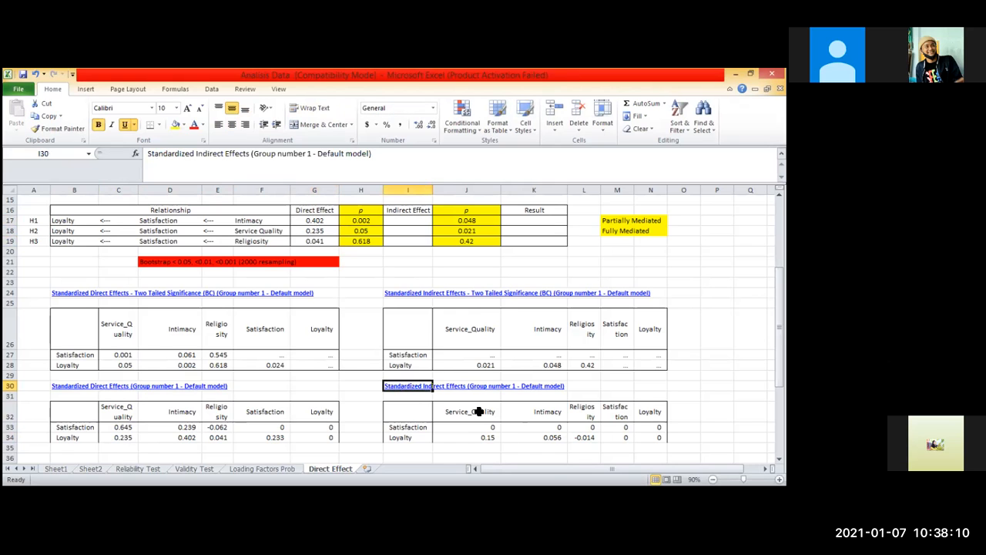
pyautogui.click(479, 411)
pyautogui.press('Down')
pyautogui.press('Down')
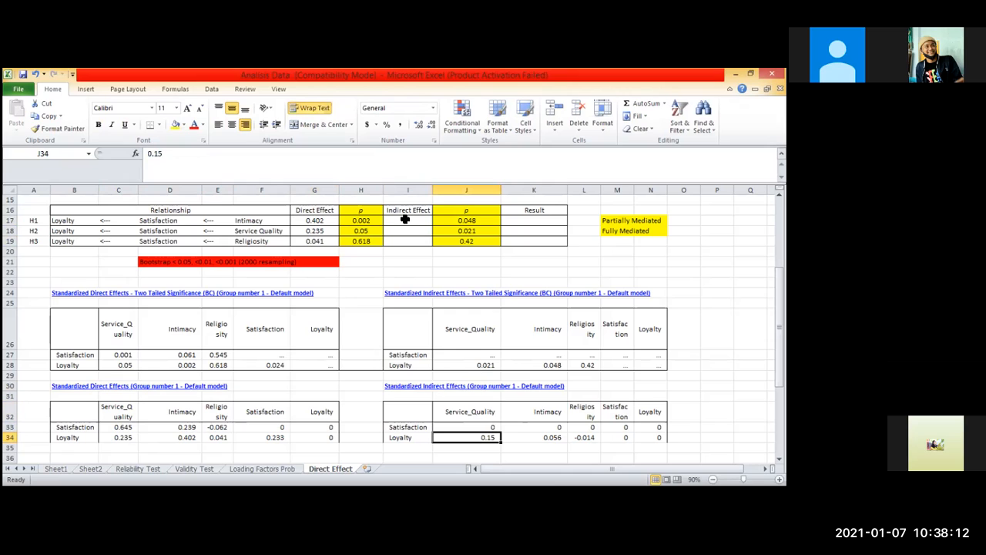
pyautogui.click(407, 221)
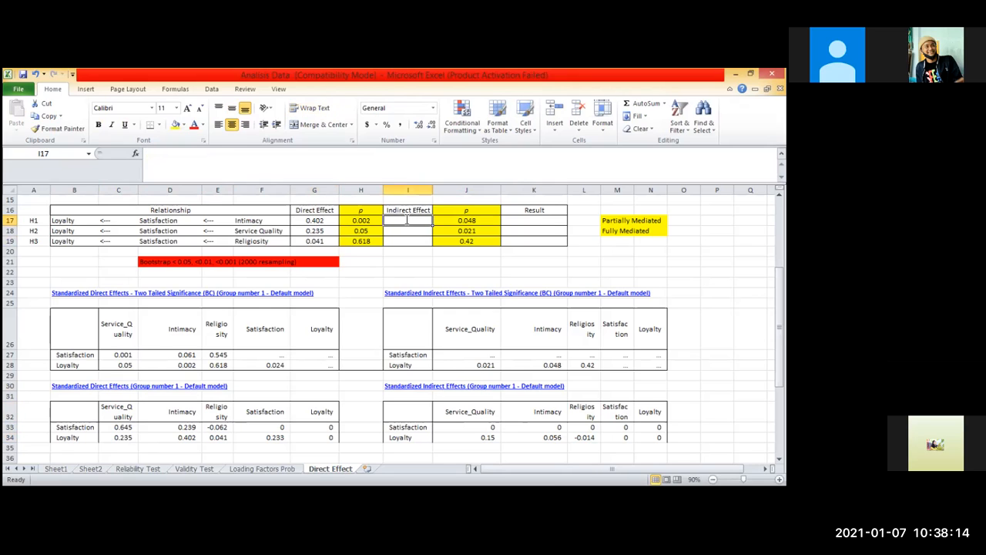
pyautogui.write('0.15')
pyautogui.press('Return')
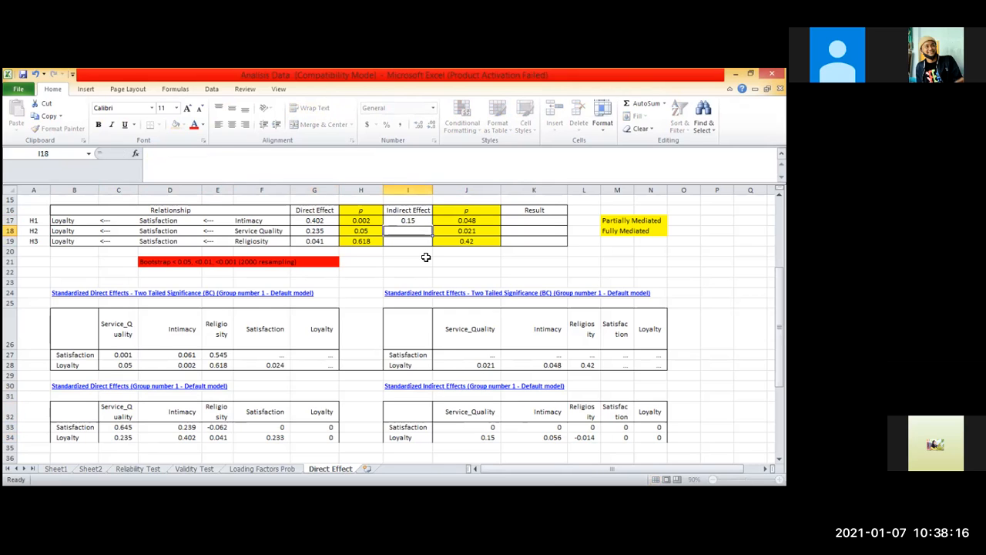
# Step: Enter the Intimacy estimate 0.056 as H2's indirect effect
pyautogui.click(543, 437)
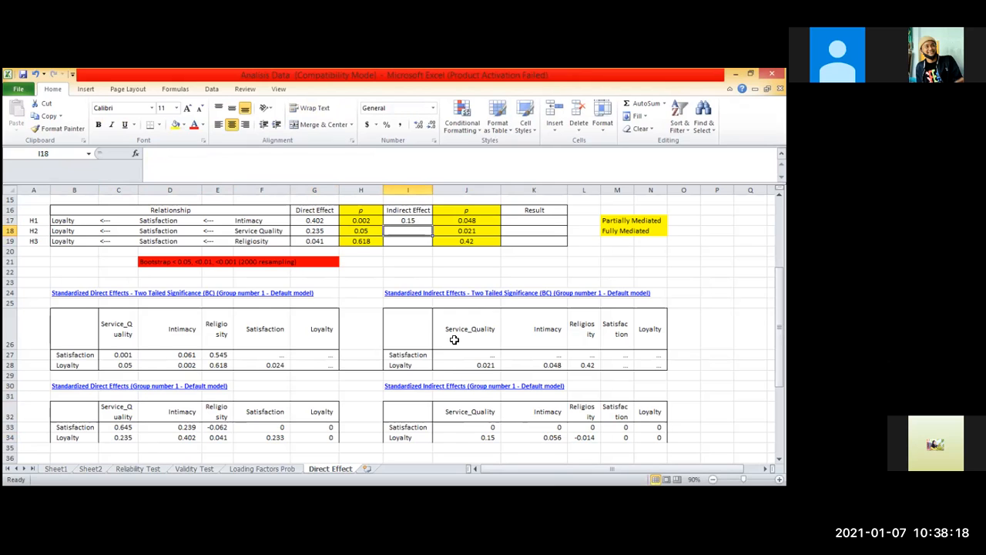
pyautogui.click(422, 229)
pyautogui.write('0.056')
pyautogui.press('Return')
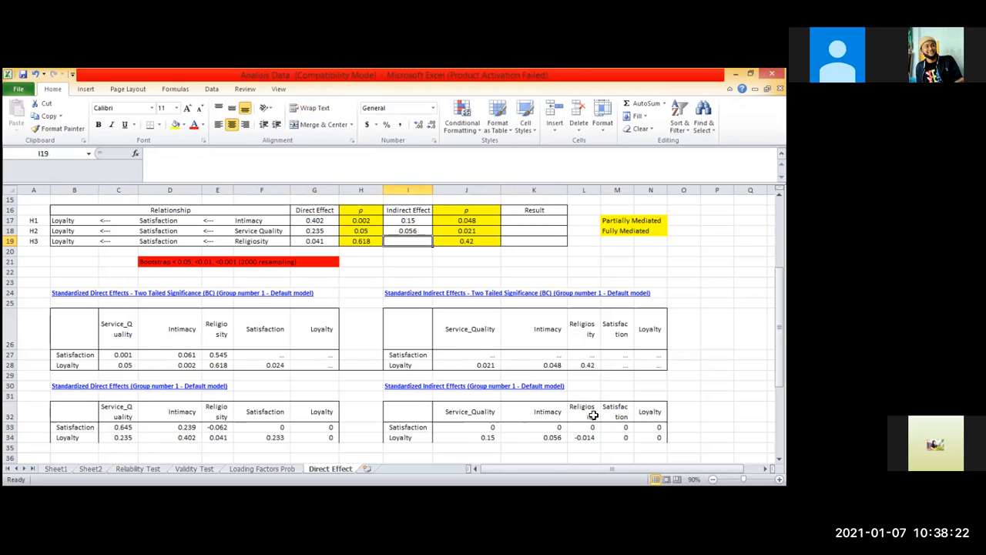
# Step: Correct the indirect effects to match their predictors: 0.15 for H2 Service Quality and 0.056 for H1 Intimacy
pyautogui.click(577, 413)
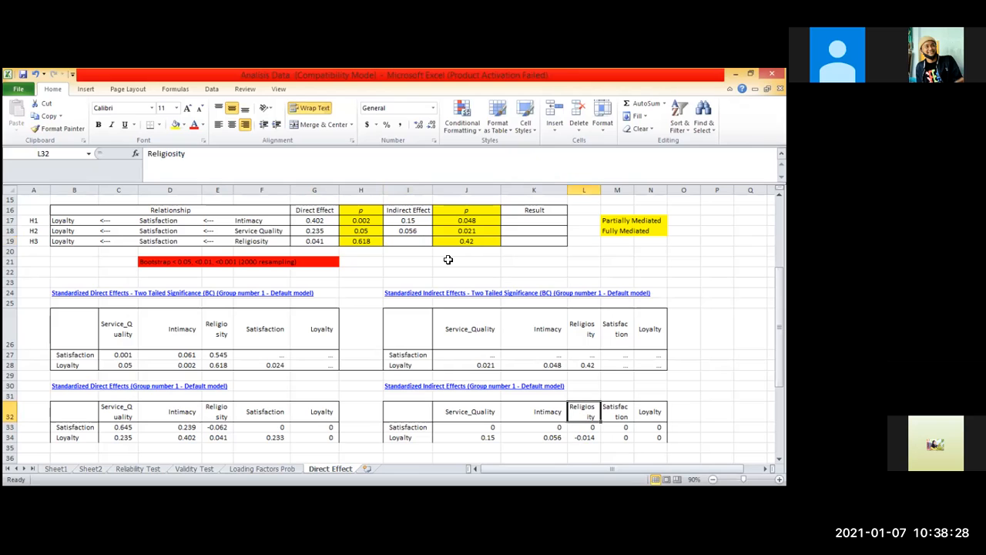
pyautogui.click(427, 230)
pyautogui.write('0.15')
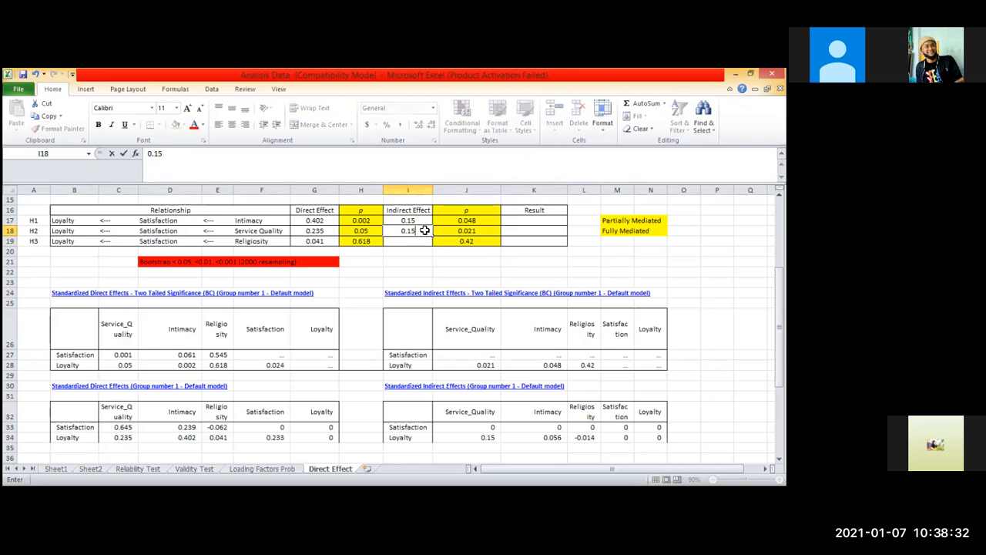
pyautogui.click(424, 221)
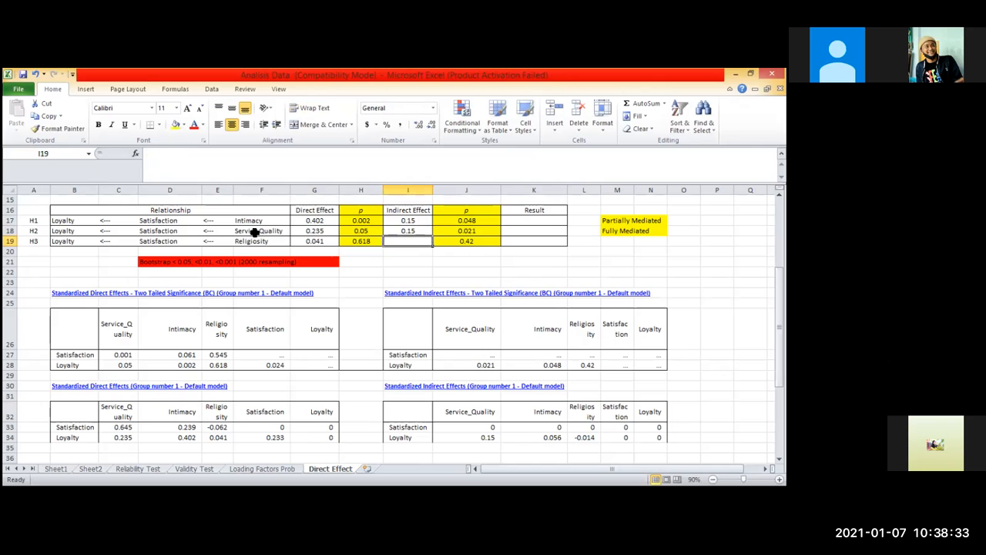
pyautogui.click(539, 436)
pyautogui.click(416, 220)
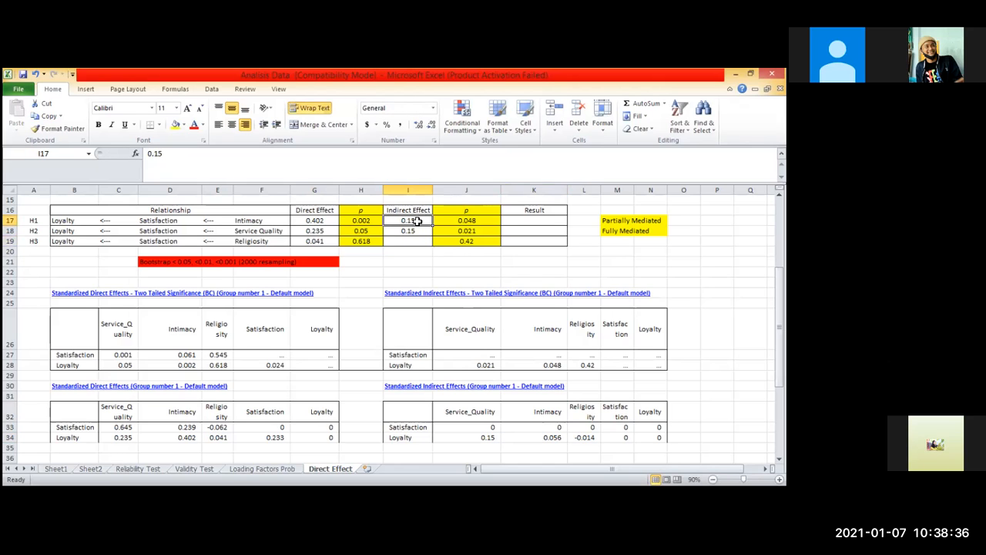
pyautogui.write('0.056')
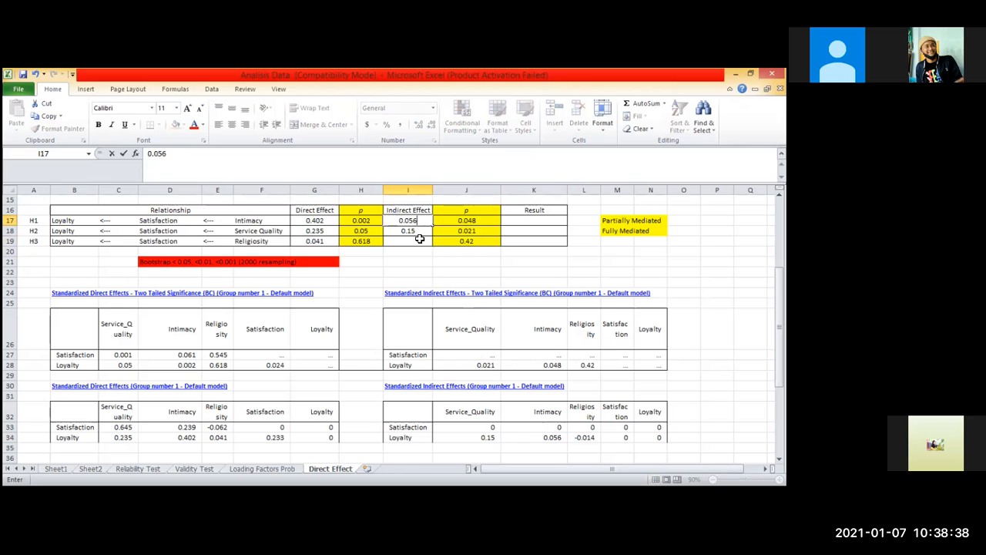
# Step: Enter the Religiosity estimate -0.014 from the Standardized Indirect Effects table as H3's indirect effect
pyautogui.click(420, 240)
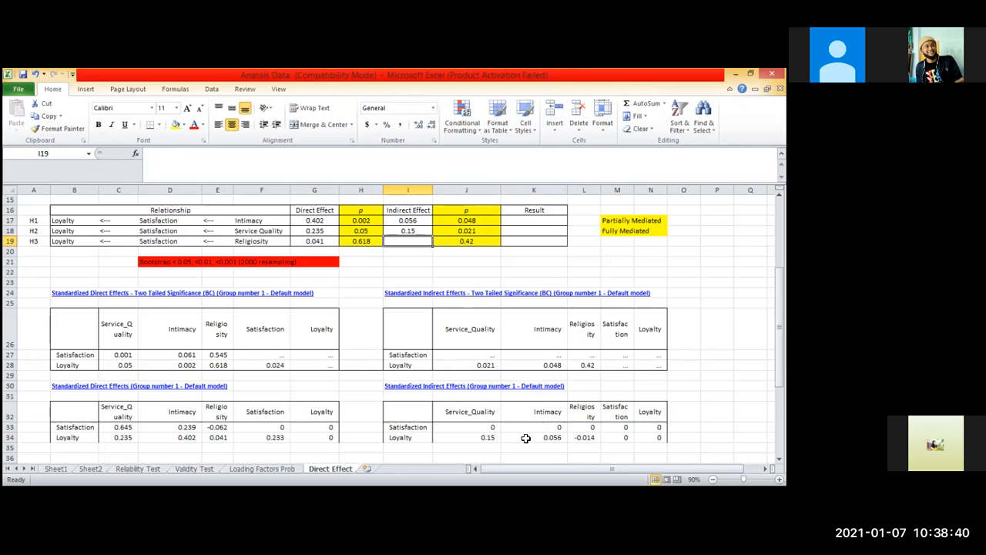
pyautogui.click(583, 437)
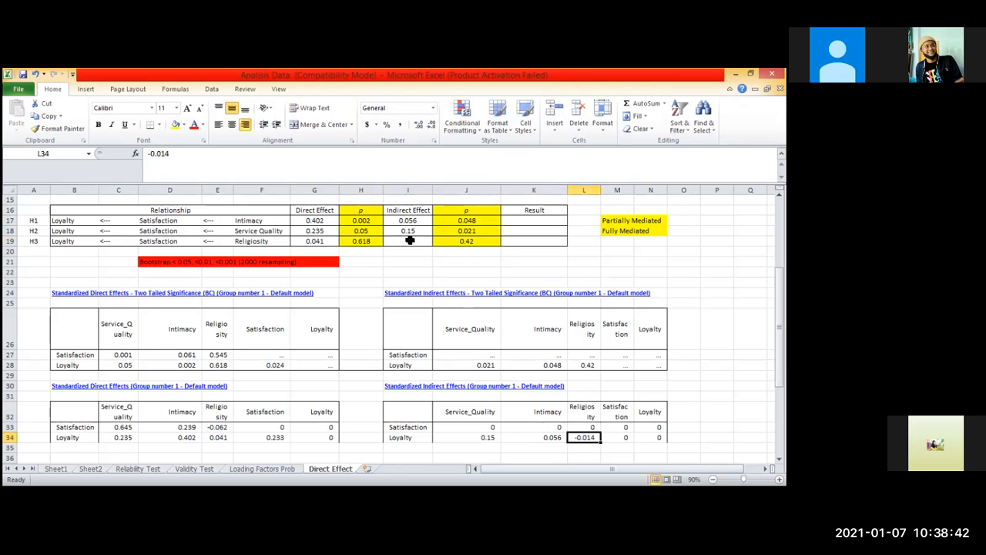
pyautogui.click(409, 241)
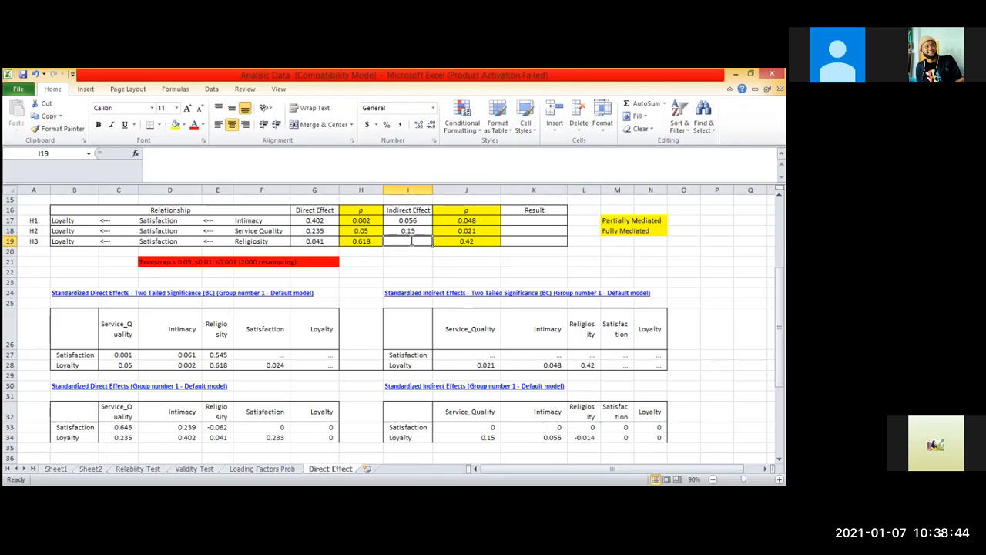
pyautogui.write('-0.0')
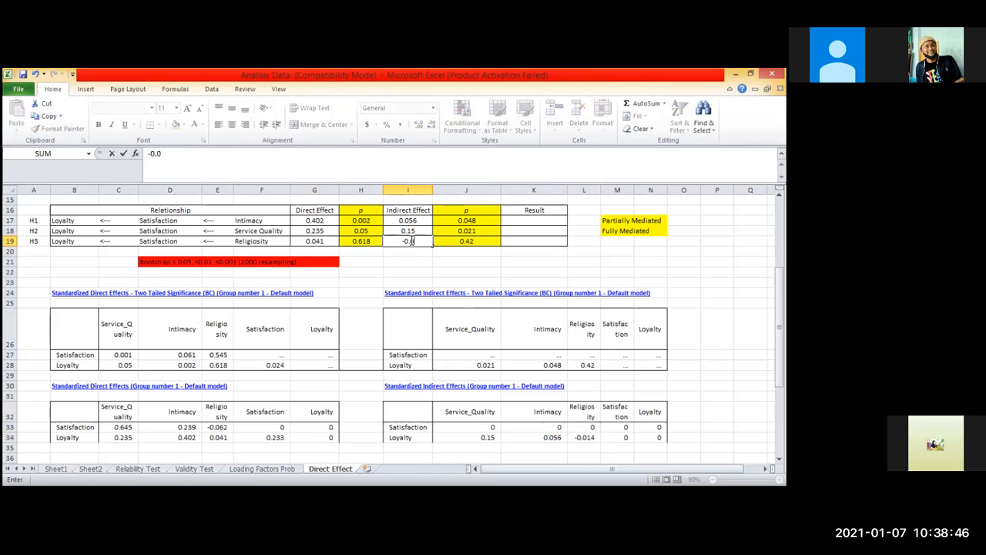
pyautogui.write('14')
pyautogui.press('Return')
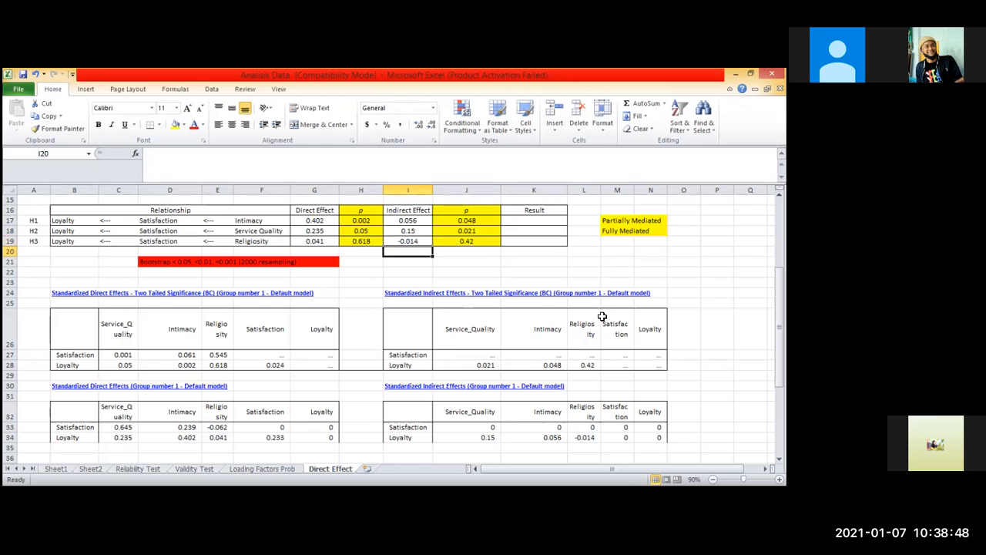
# Step: Compare H1's direct and indirect p values and enter Partially Mediated as its result
pyautogui.scroll(1, 602, 317)
pyautogui.click(600, 317)
pyautogui.scroll(-2, 601, 317)
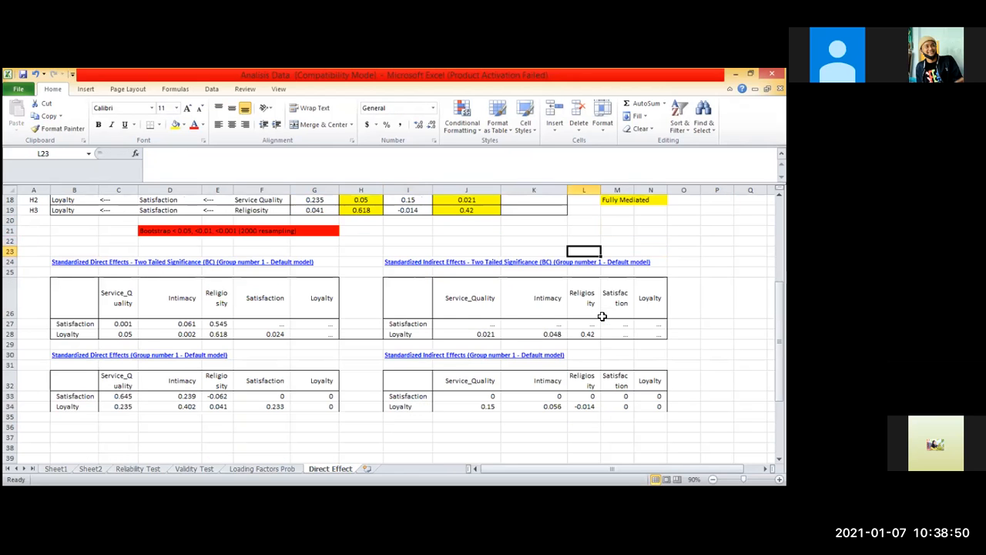
pyautogui.scroll(3, 601, 317)
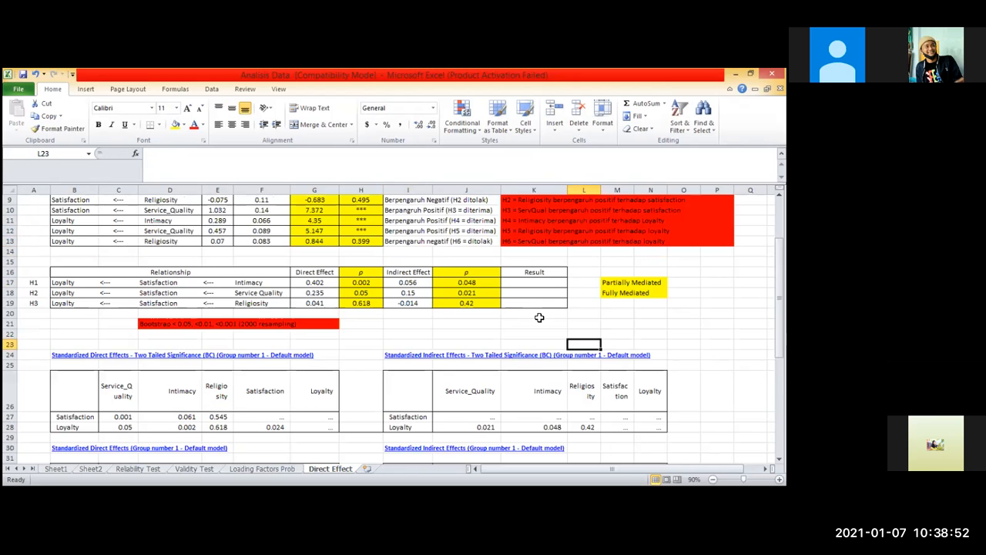
pyautogui.scroll(1, 539, 321)
pyautogui.click(539, 317)
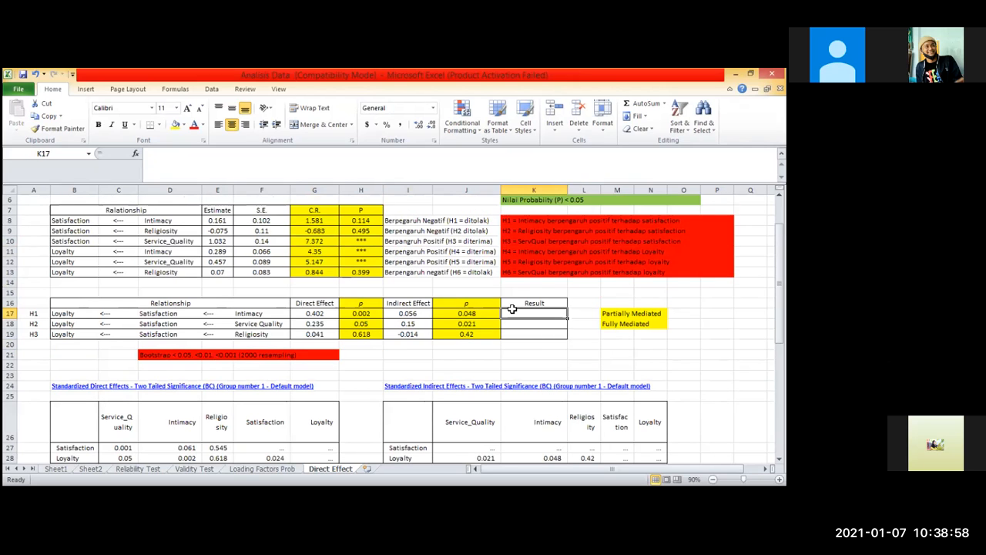
pyautogui.click(338, 313)
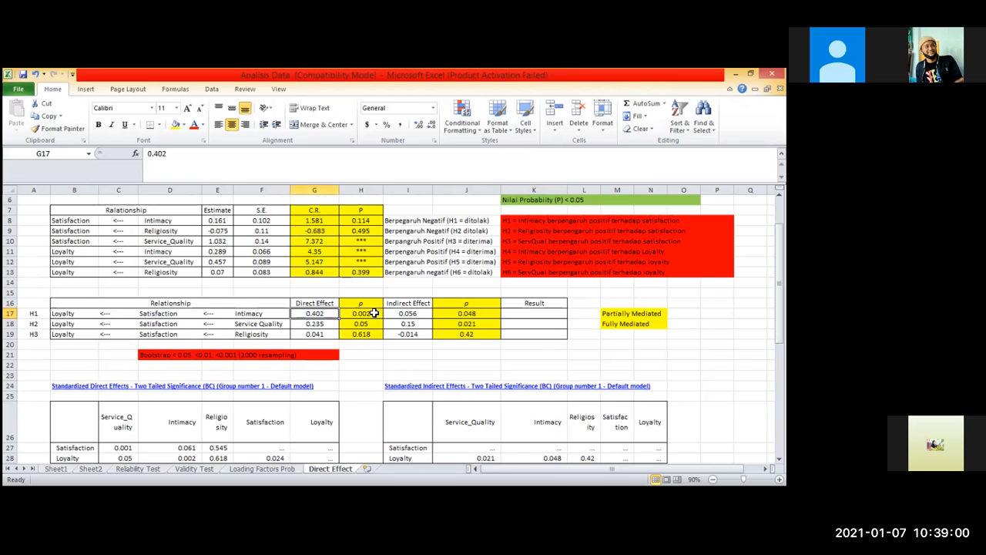
pyautogui.press('Right')
pyautogui.click(560, 314)
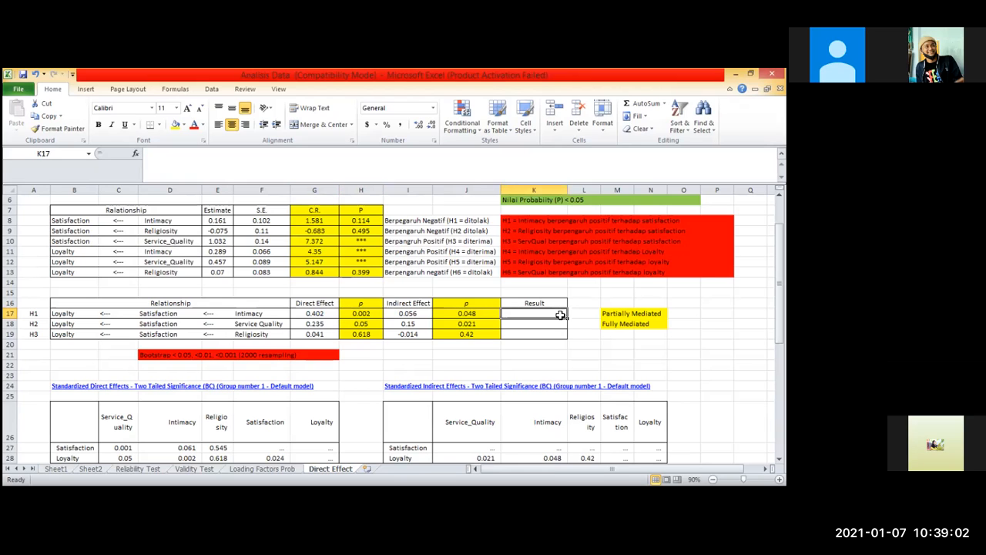
pyautogui.write('P')
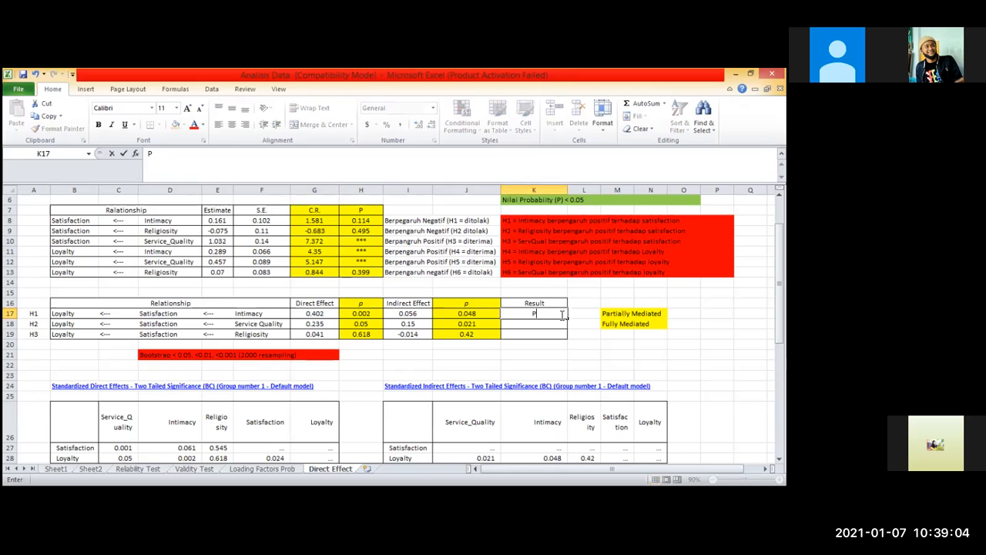
pyautogui.write('artially')
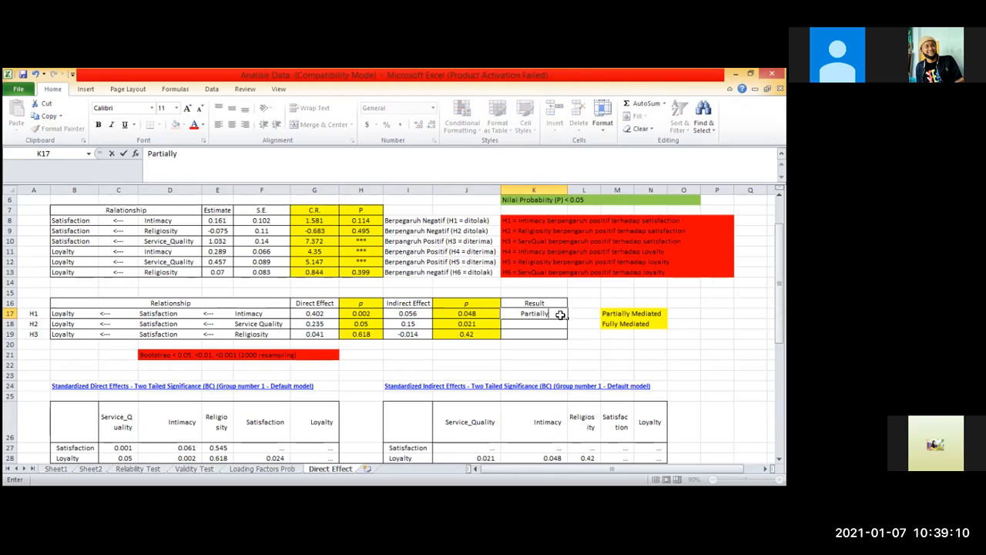
pyautogui.write(' Mediated')
pyautogui.press('Return')
# Step: Enter Fully Mediated as the result for H2 and Not Mediated for H3
pyautogui.write('Fully Me')
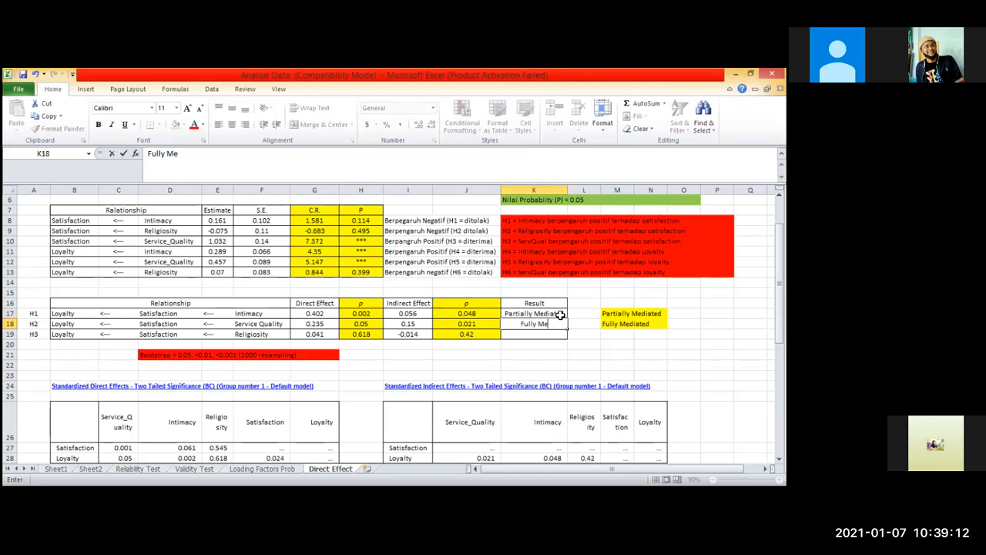
pyautogui.write('diated')
pyautogui.press('Return')
pyautogui.write('No')
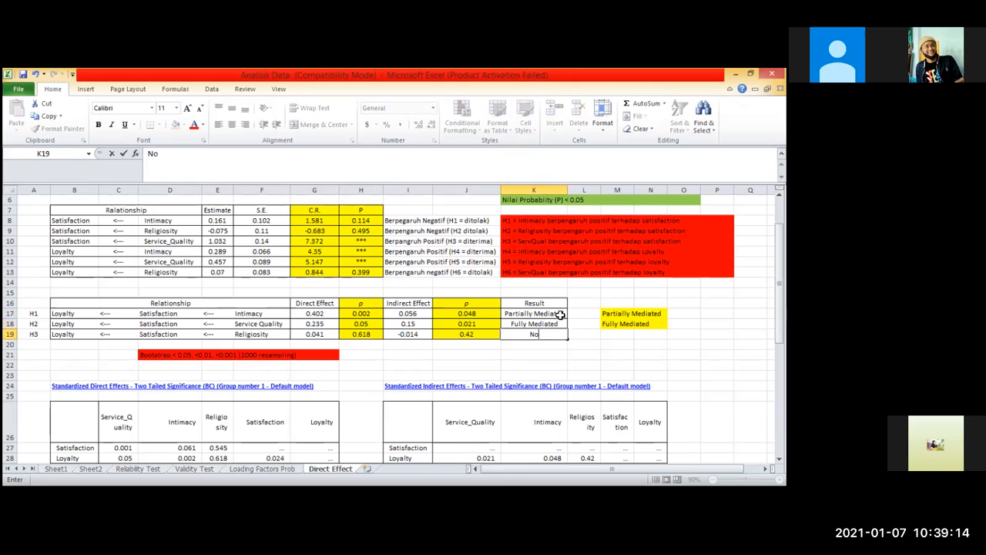
pyautogui.write('t Mediated')
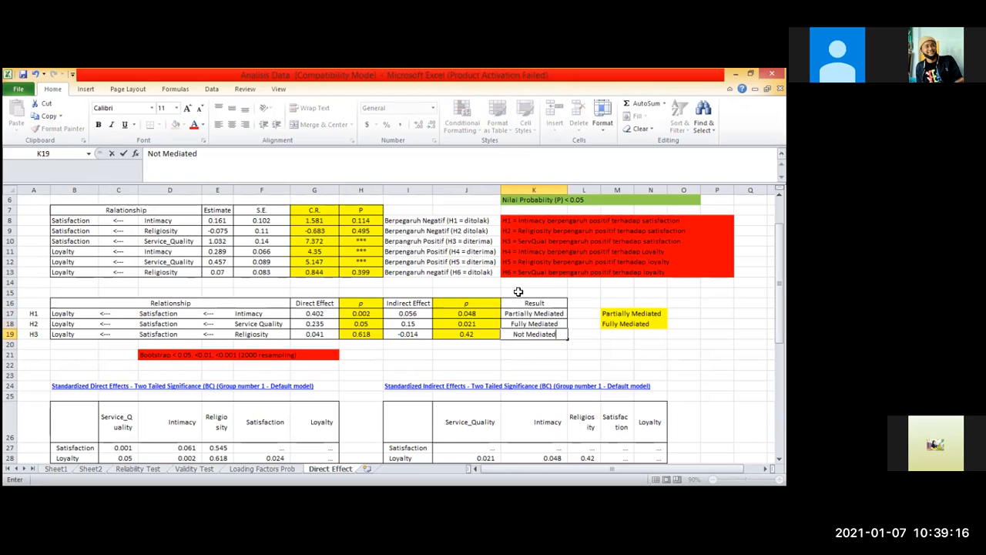
pyautogui.press('Return')
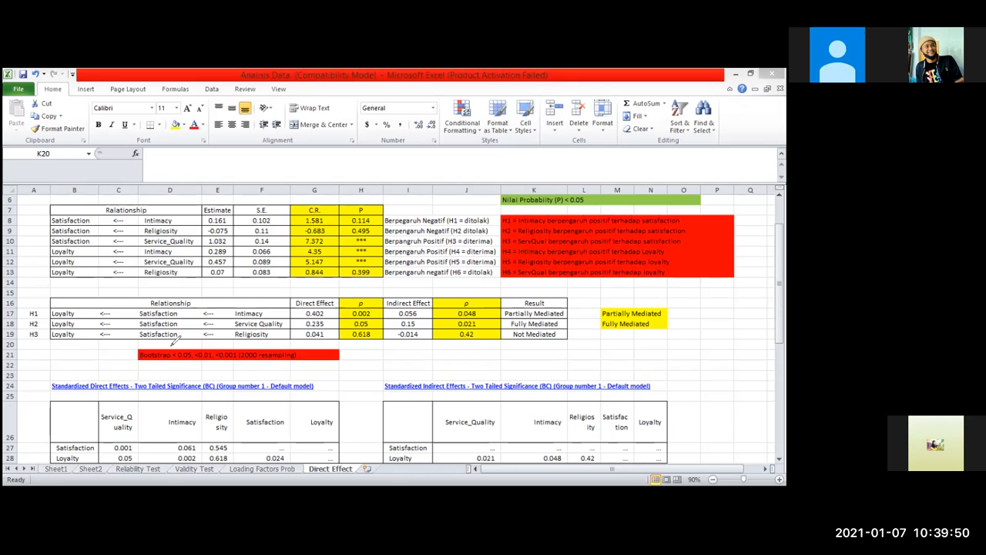
# Step: Underline the bootstrap note with the pen and enlarge the sheet to 120% around the mediation table
pyautogui.moveTo(182, 360); pyautogui.dragTo(244, 372)
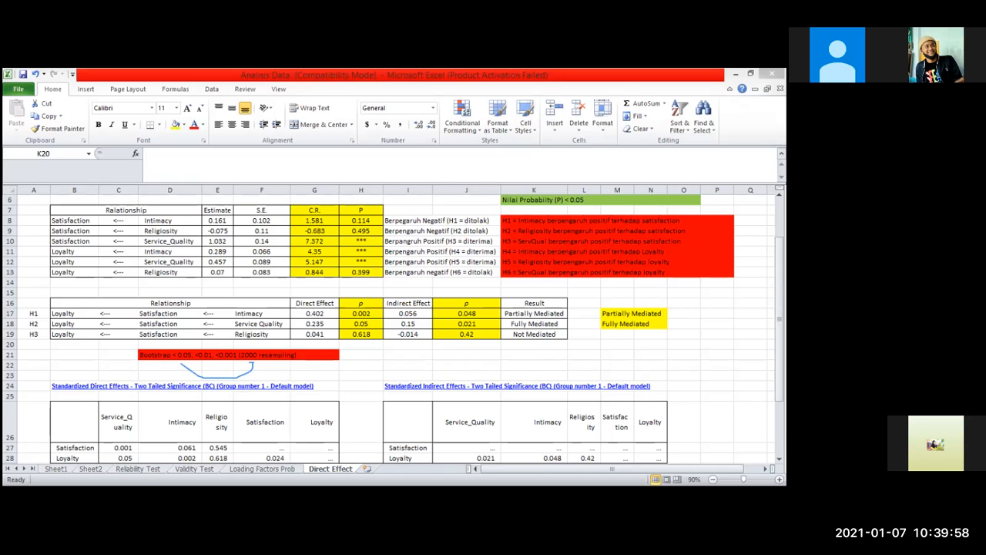
pyautogui.click(534, 344)
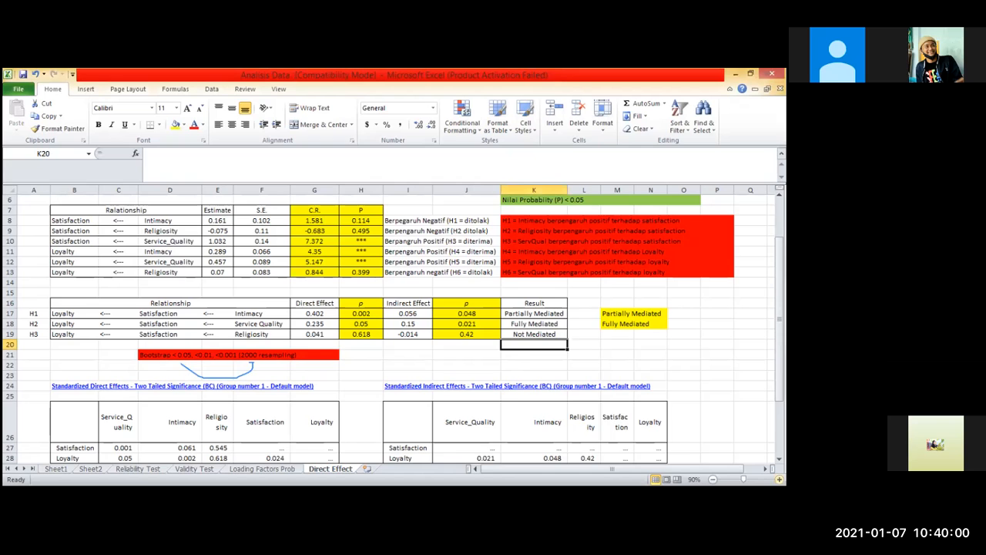
pyautogui.scroll(1, 393, 324)
pyautogui.scroll(-1, 393, 323)
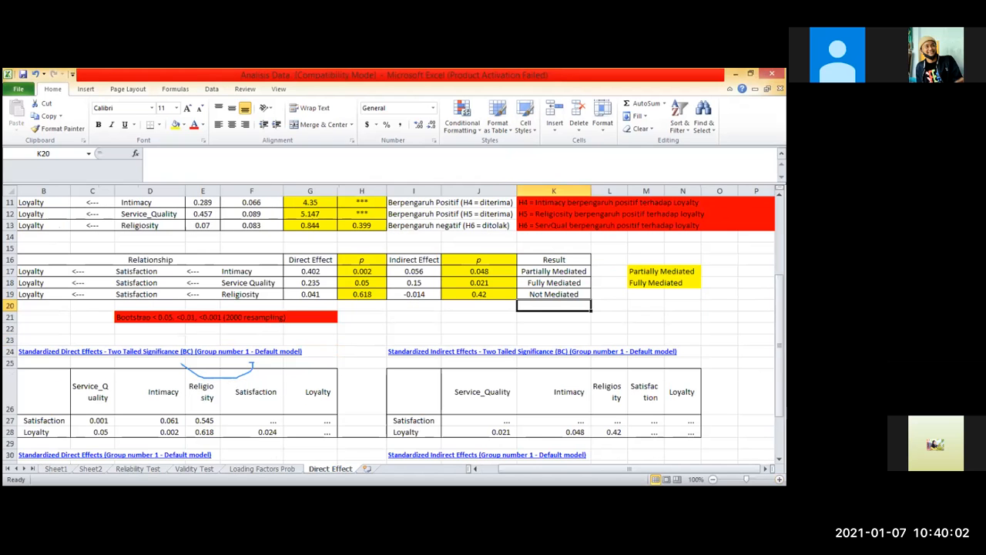
pyautogui.scroll(1, 392, 324)
pyautogui.click(780, 479)
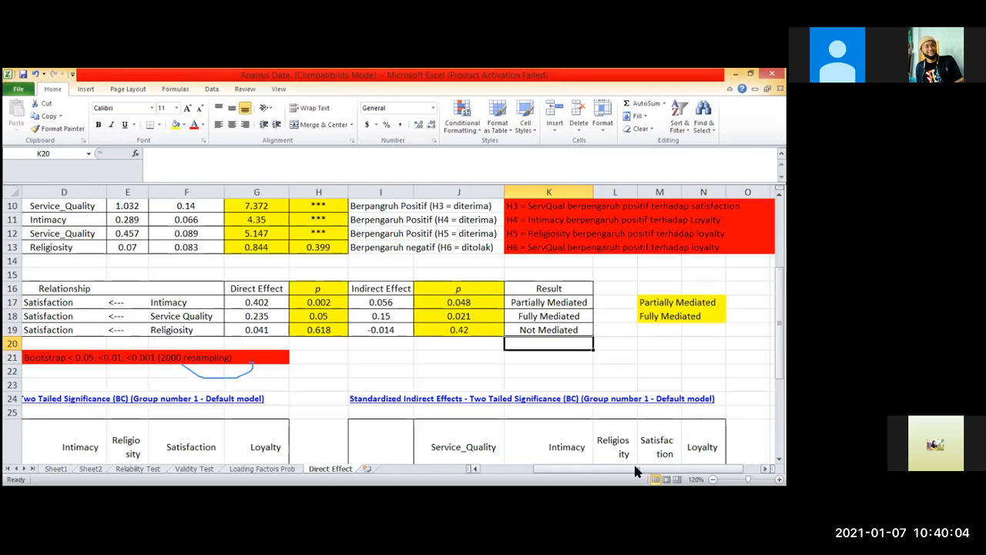
pyautogui.moveTo(635, 468); pyautogui.dragTo(345, 123)
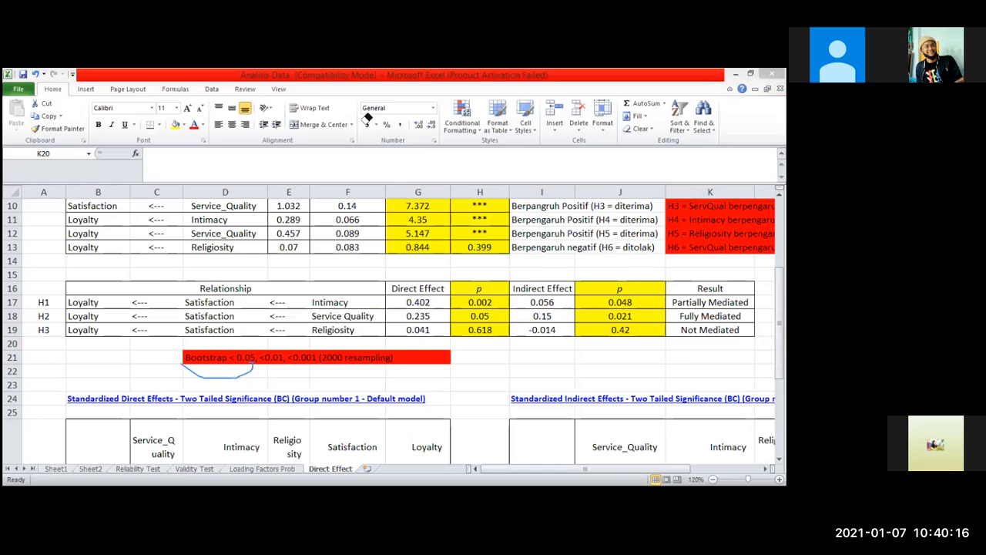
# Step: Mark the 0.05, 0.01 and 0.001 bootstrap thresholds with pen strokes
pyautogui.moveTo(245, 369); pyautogui.dragTo(257, 363)
pyautogui.moveTo(266, 370); pyautogui.dragTo(315, 364)
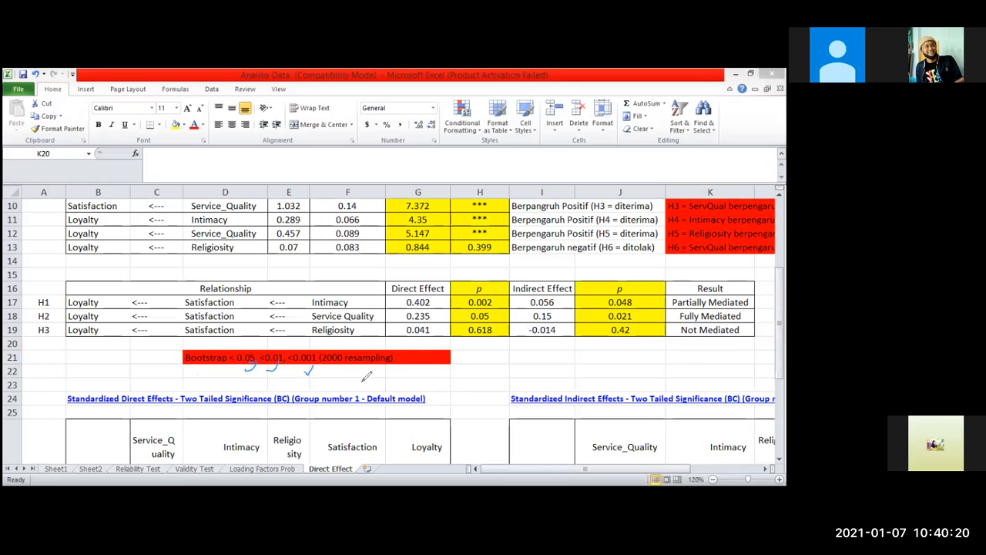
pyautogui.moveTo(326, 368); pyautogui.dragTo(396, 363)
pyautogui.moveTo(339, 366); pyautogui.dragTo(262, 362)
# Step: Annotate both H1 p values as significant with ticks and S, and tick the 0.05 threshold and Partially Mediated
pyautogui.moveTo(490, 304); pyautogui.dragTo(503, 302)
pyautogui.moveTo(638, 303); pyautogui.dragTo(656, 298)
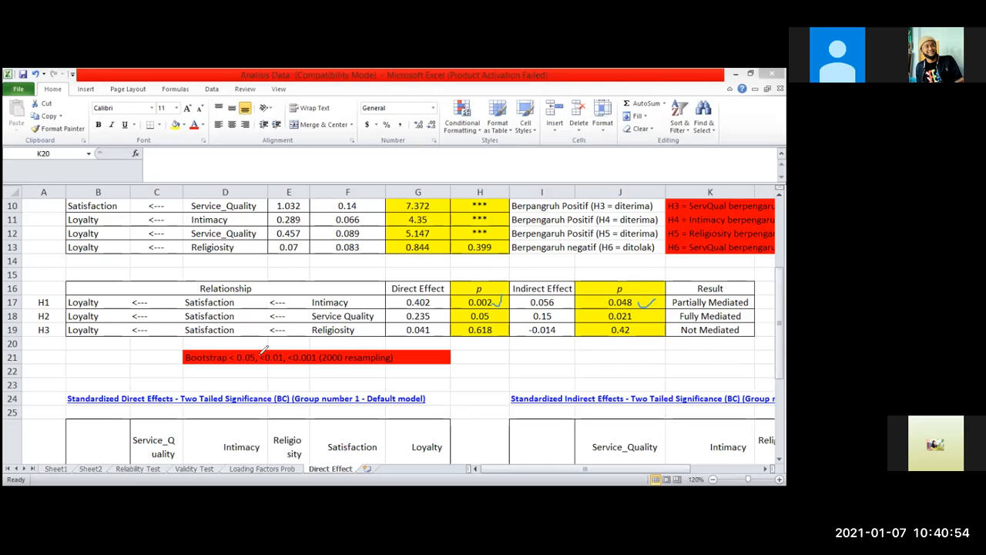
pyautogui.moveTo(241, 369); pyautogui.dragTo(251, 369)
pyautogui.moveTo(756, 302); pyautogui.dragTo(764, 293)
pyautogui.moveTo(646, 290); pyautogui.dragTo(646, 304)
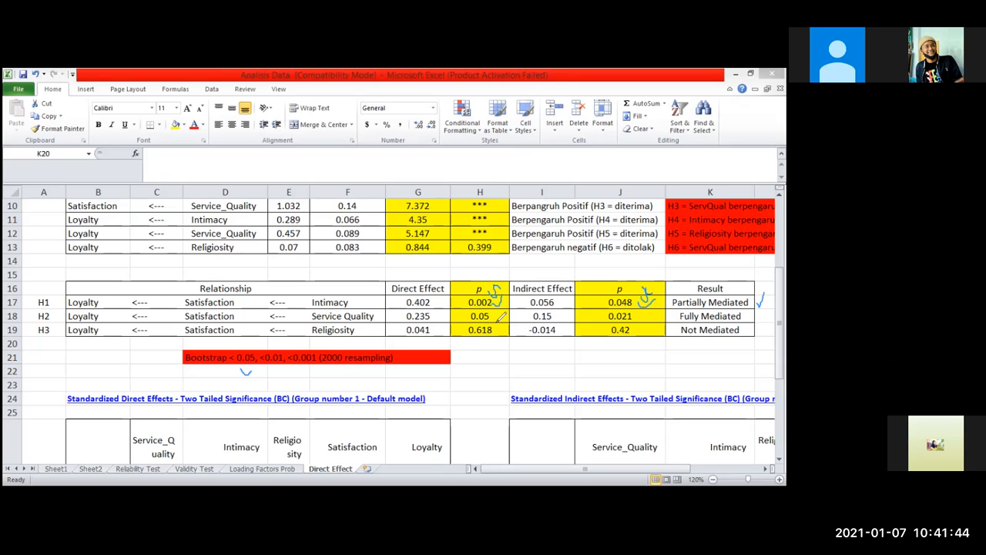
# Step: Write TS beside H2's direct p value and S beside its indirect p value, and tick Fully Mediated
pyautogui.moveTo(491, 318); pyautogui.dragTo(505, 310)
pyautogui.moveTo(633, 307); pyautogui.dragTo(644, 299)
pyautogui.moveTo(646, 312); pyautogui.dragTo(638, 324)
# Step: Write TS under both H3 p values and tick the Not Mediated result
pyautogui.moveTo(476, 340)
pyautogui.mouseDown()
pyautogui.moveTo(494, 331)
pyautogui.moveTo(492, 352)
pyautogui.mouseUp()
pyautogui.moveTo(613, 342); pyautogui.dragTo(619, 353)
pyautogui.moveTo(628, 342); pyautogui.dragTo(622, 352)
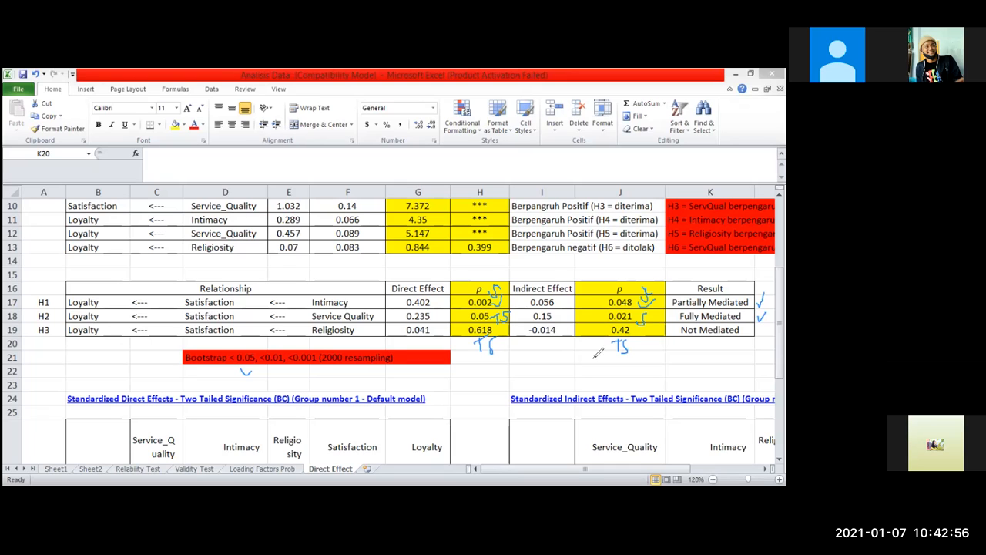
pyautogui.moveTo(760, 334); pyautogui.dragTo(769, 322)
# Step: Circle the H1, H2 and H3 labels and underline the variables in the H2 mediation path
pyautogui.moveTo(55, 292)
pyautogui.mouseDown()
pyautogui.moveTo(54, 311)
pyautogui.moveTo(31, 316)
pyautogui.moveTo(69, 322)
pyautogui.mouseUp()
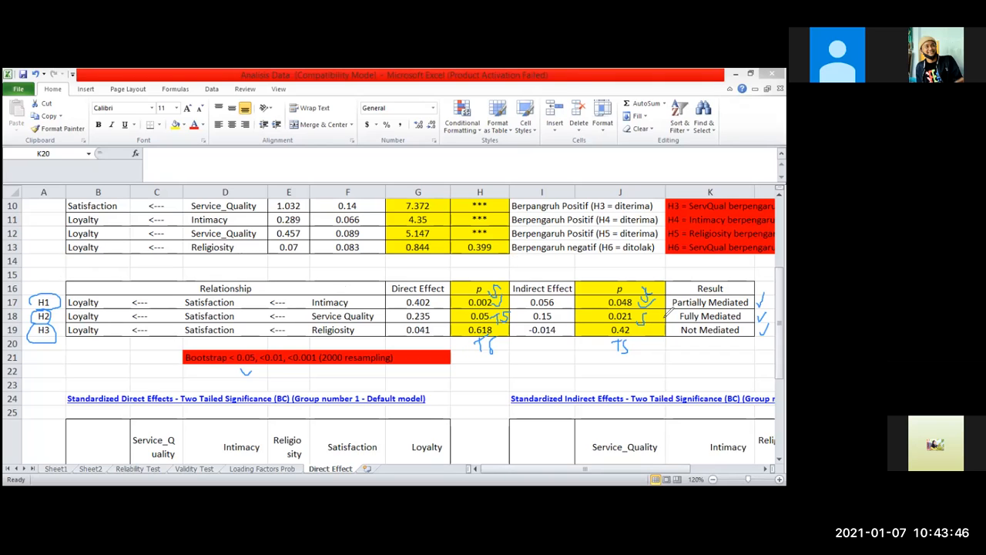
pyautogui.moveTo(670, 315); pyautogui.dragTo(676, 313)
pyautogui.moveTo(187, 321); pyautogui.dragTo(231, 321)
pyautogui.moveTo(62, 274); pyautogui.dragTo(50, 291)
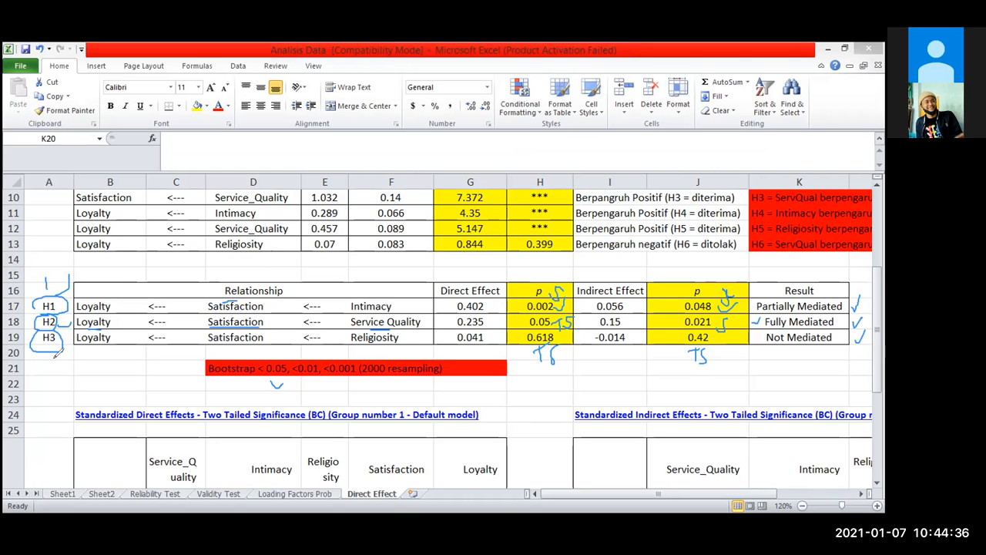
pyautogui.moveTo(34, 278); pyautogui.dragTo(57, 276)
pyautogui.moveTo(46, 362); pyautogui.dragTo(61, 360)
pyautogui.moveTo(54, 362); pyautogui.dragTo(54, 381)
# Step: Erase all pen annotations from the mediation table
pyautogui.moveTo(83, 309); pyautogui.dragTo(64, 328)
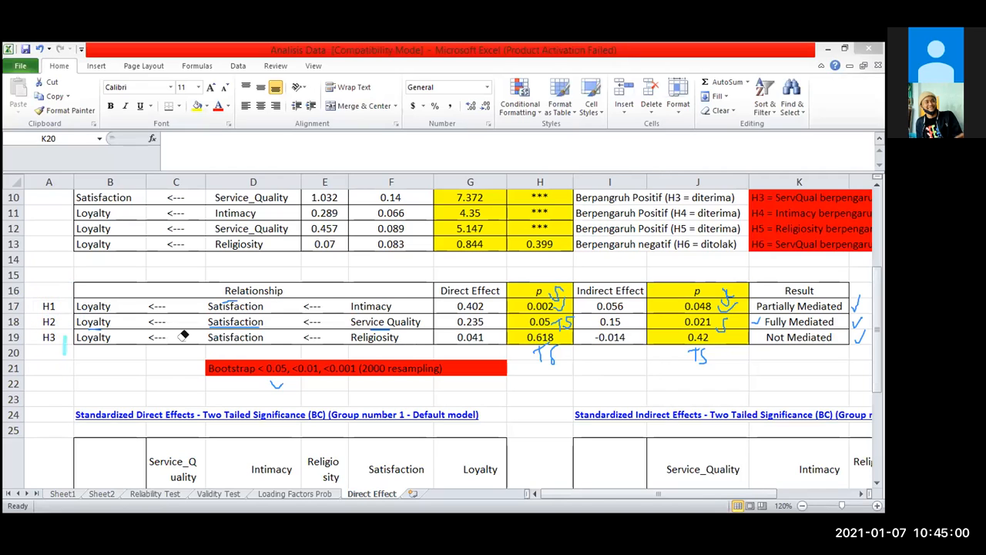
pyautogui.moveTo(92, 355); pyautogui.dragTo(226, 316)
pyautogui.moveTo(524, 328)
pyautogui.mouseDown()
pyautogui.moveTo(555, 363)
pyautogui.moveTo(541, 361)
pyautogui.moveTo(570, 323)
pyautogui.moveTo(533, 379)
pyautogui.mouseUp()
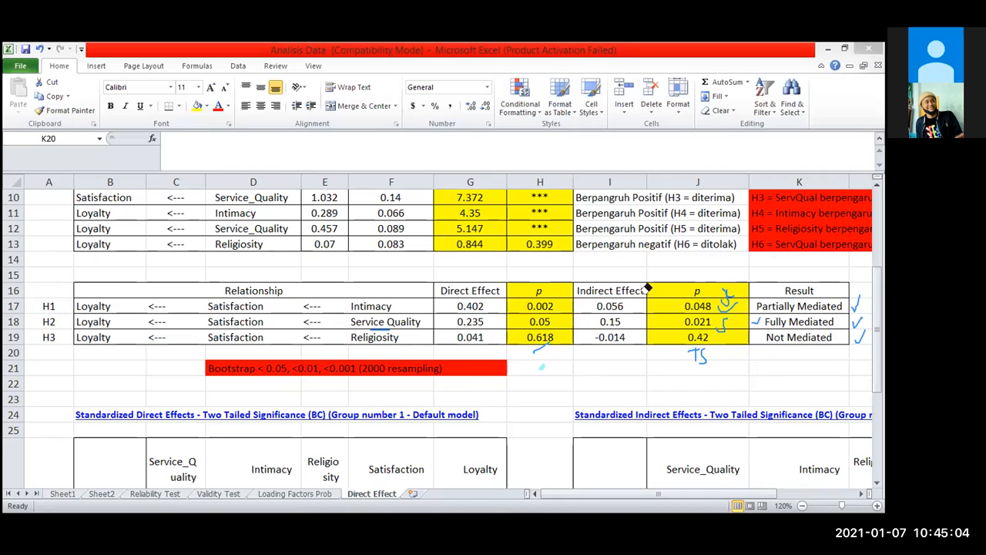
pyautogui.moveTo(790, 304); pyautogui.dragTo(758, 359)
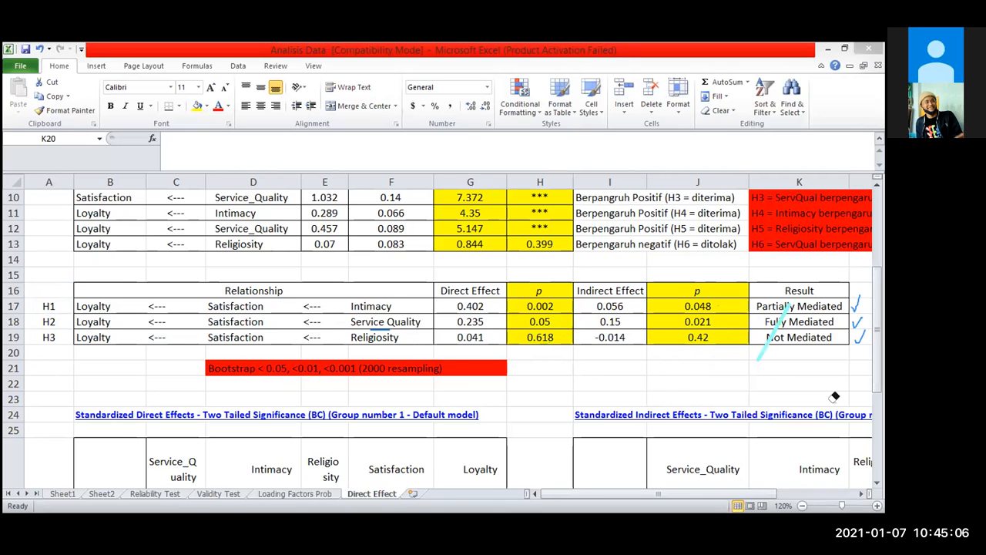
pyautogui.press('e')
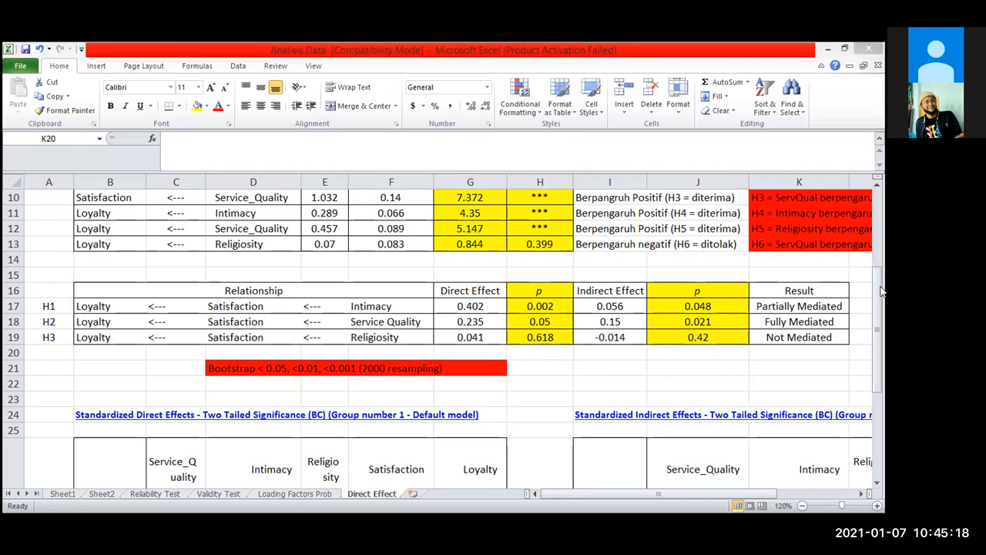
# Step: Reduce the zoom to 100% and review the completed mediation table against the standardized direct and indirect effects tables
pyautogui.moveTo(880, 389); pyautogui.dragTo(801, 508)
pyautogui.click(802, 506)
pyautogui.click(802, 505)
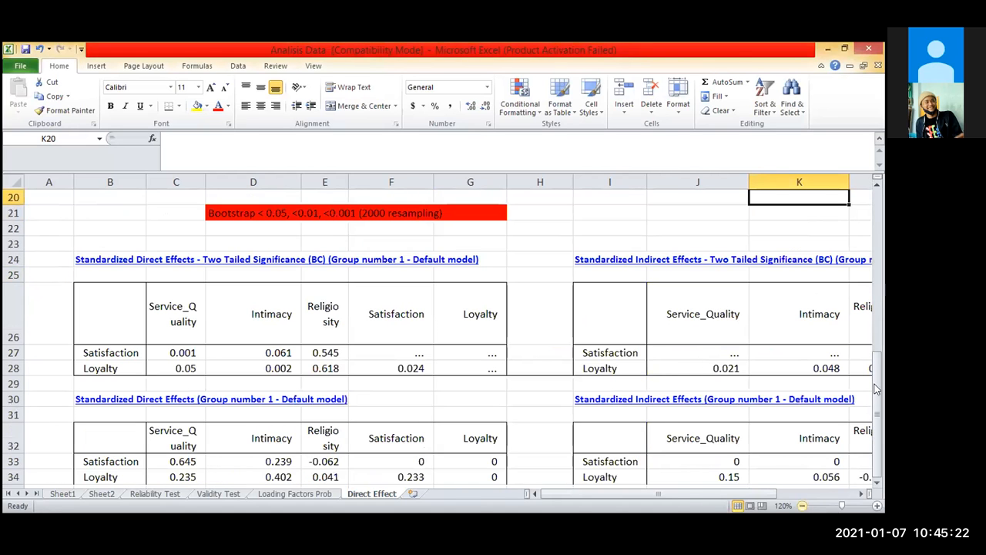
pyautogui.scroll(2, 877, 375)
pyautogui.moveTo(877, 375); pyautogui.dragTo(462, 280)
pyautogui.press('Left')
pyautogui.press('Left')
pyautogui.press('Left')
pyautogui.press('Down')
pyautogui.press('Down')
pyautogui.press('Down')
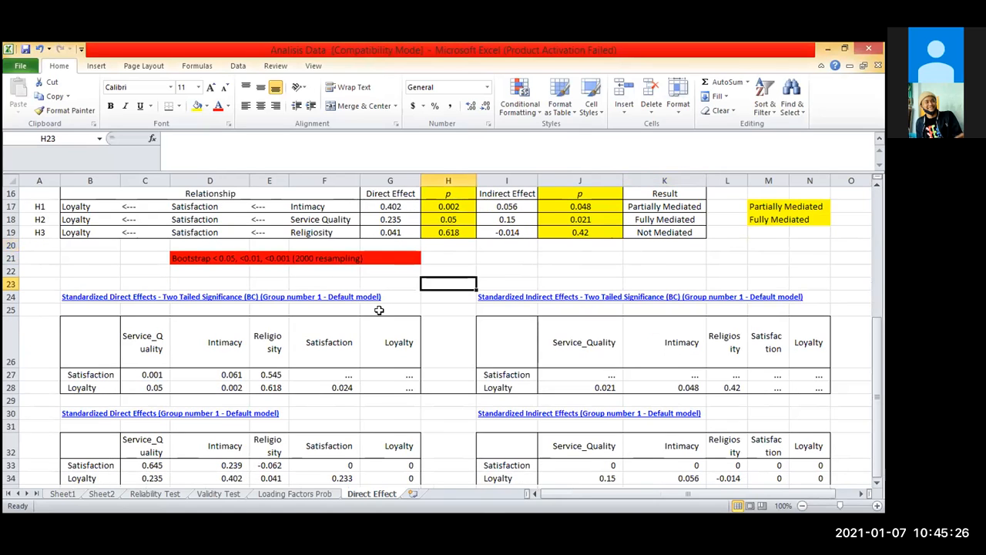
pyautogui.press('Up')
pyautogui.press('Up')
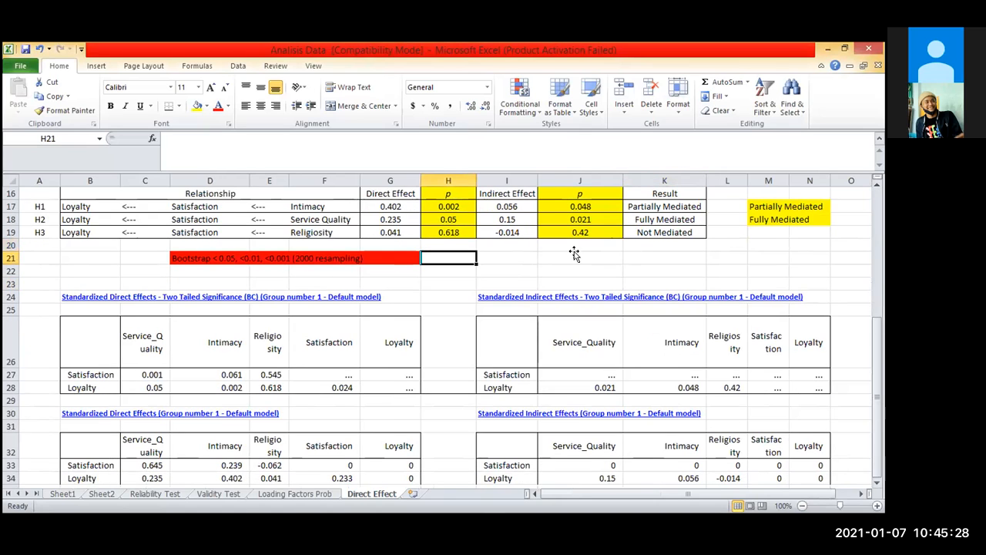
pyautogui.click(574, 255)
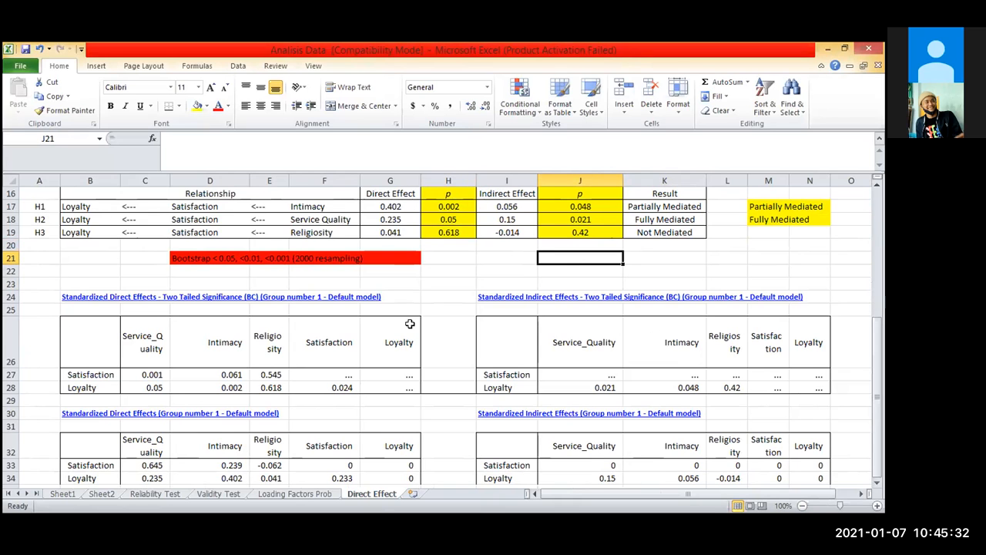
pyautogui.moveTo(873, 409); pyautogui.dragTo(662, 341)
pyautogui.click(653, 346)
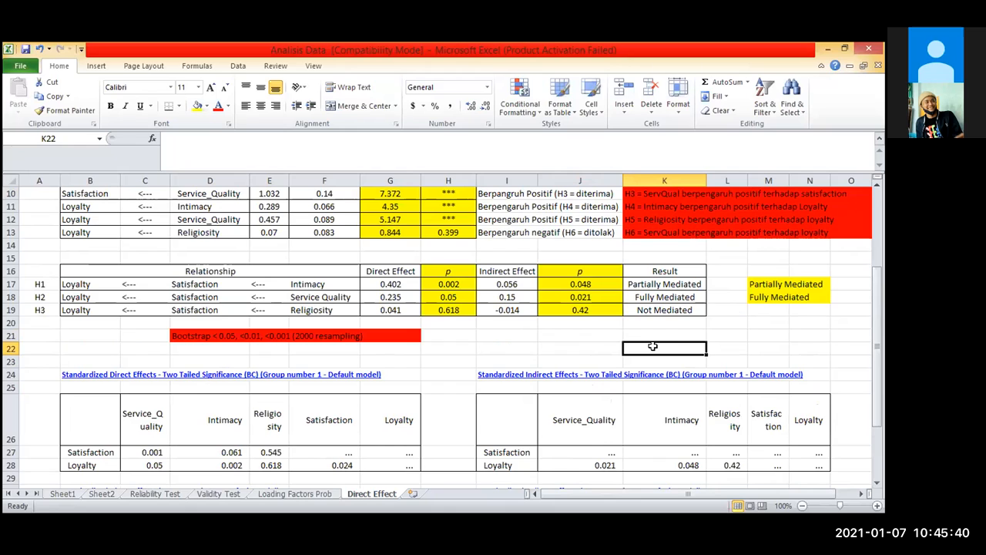
pyautogui.moveTo(270, 349); pyautogui.dragTo(200, 350)
pyautogui.click(73, 339)
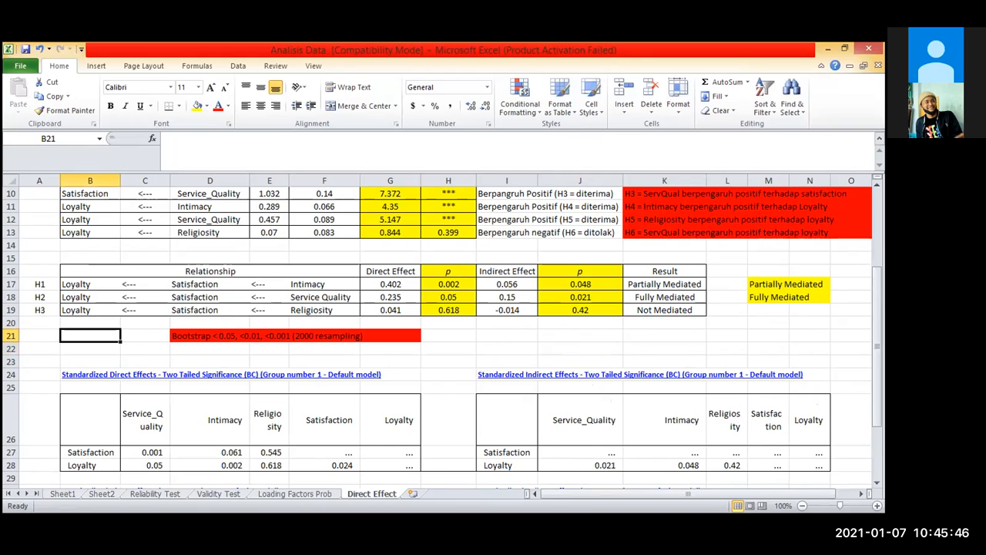
pyautogui.hotkey('alt', 'Tab')
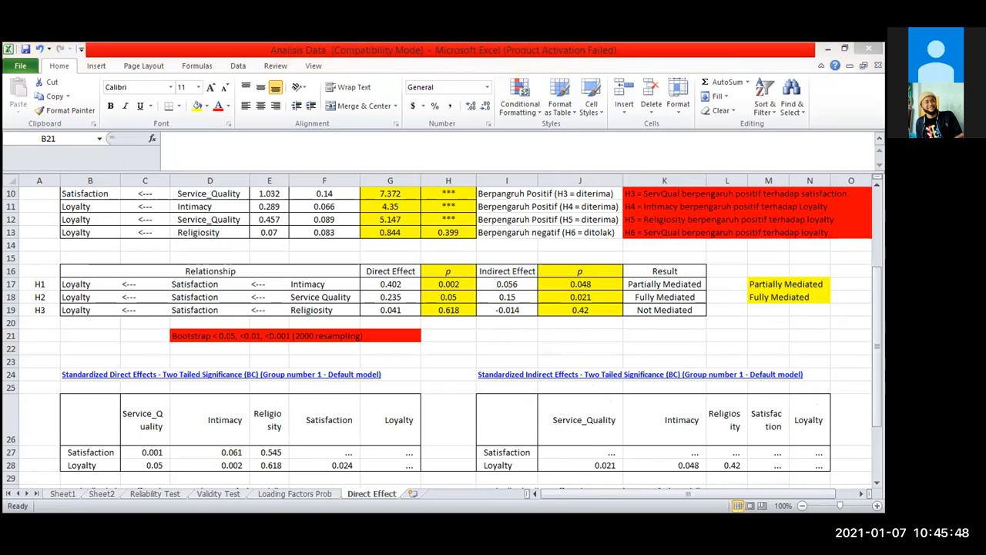